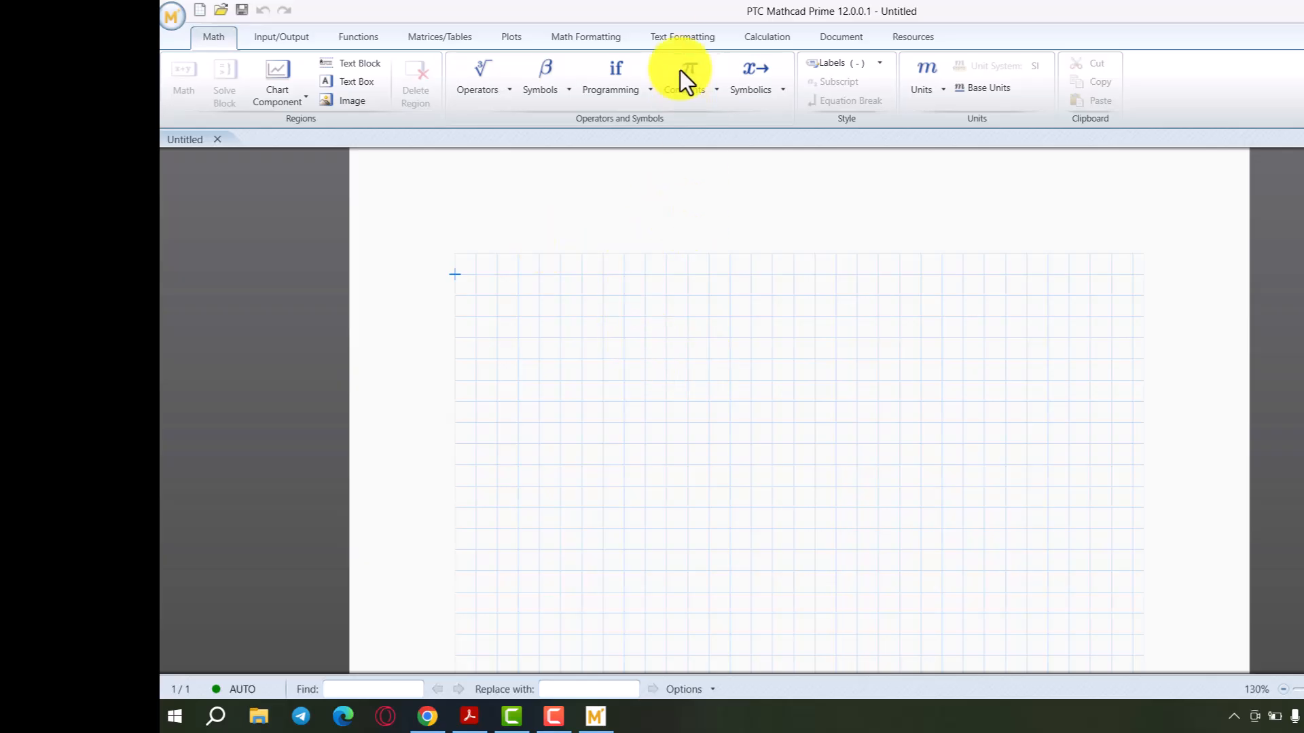
Step: Set the worksheet's page size to A4 (210mm x 297mm)
{"action": "left_click", "coordinate": [680, 38]}
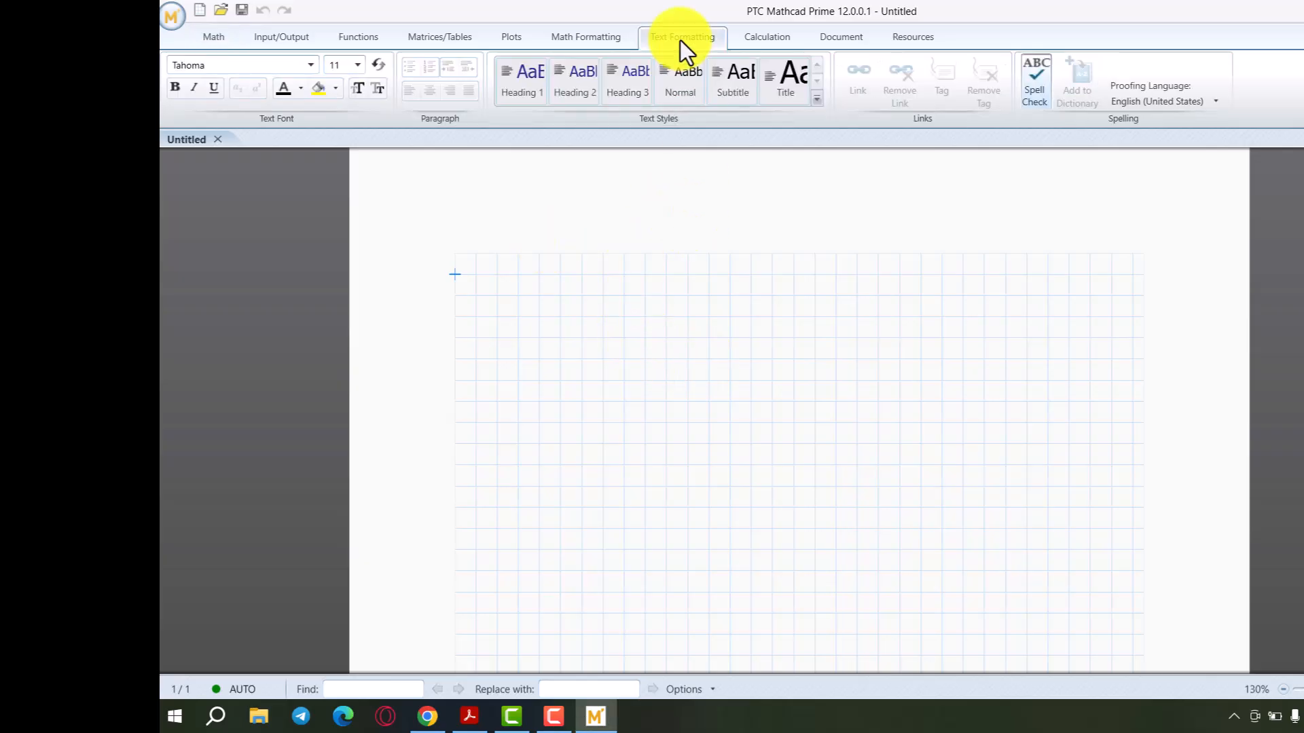
{"action": "left_click", "coordinate": [852, 37]}
{"action": "left_click", "coordinate": [543, 63]}
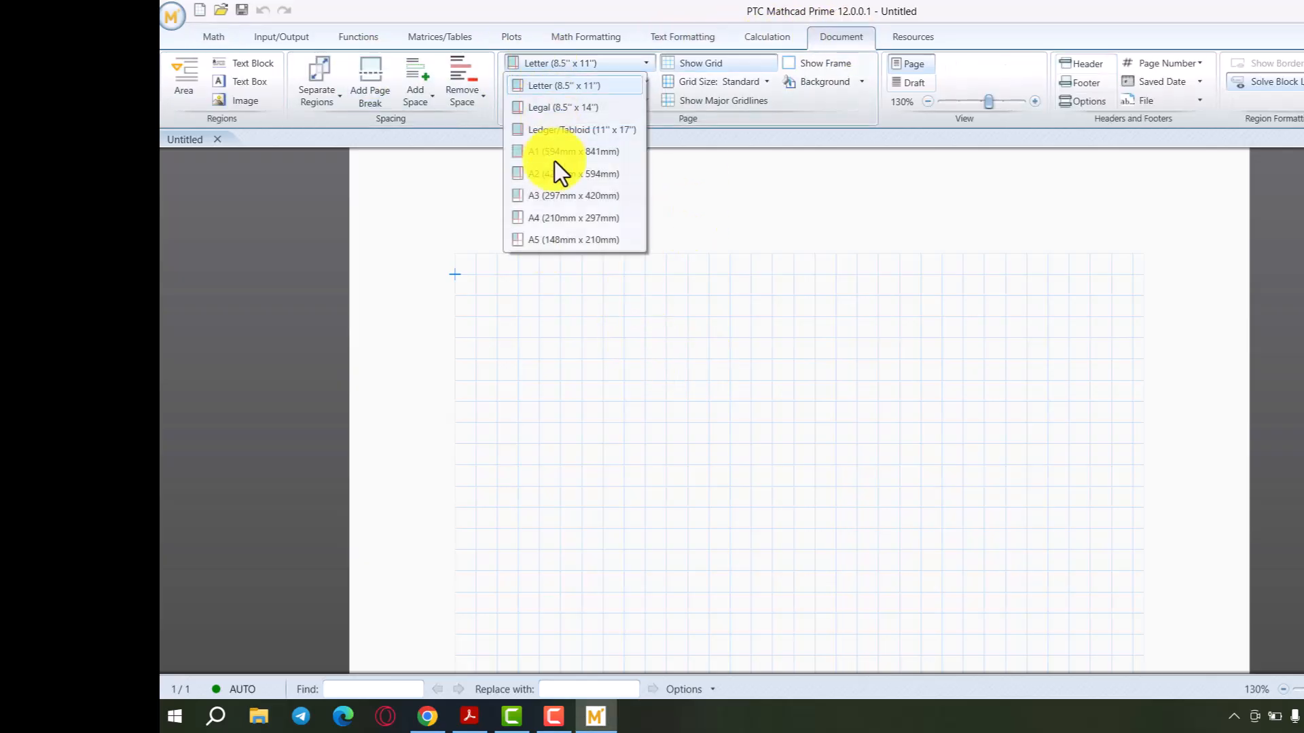
{"action": "left_click", "coordinate": [556, 212]}
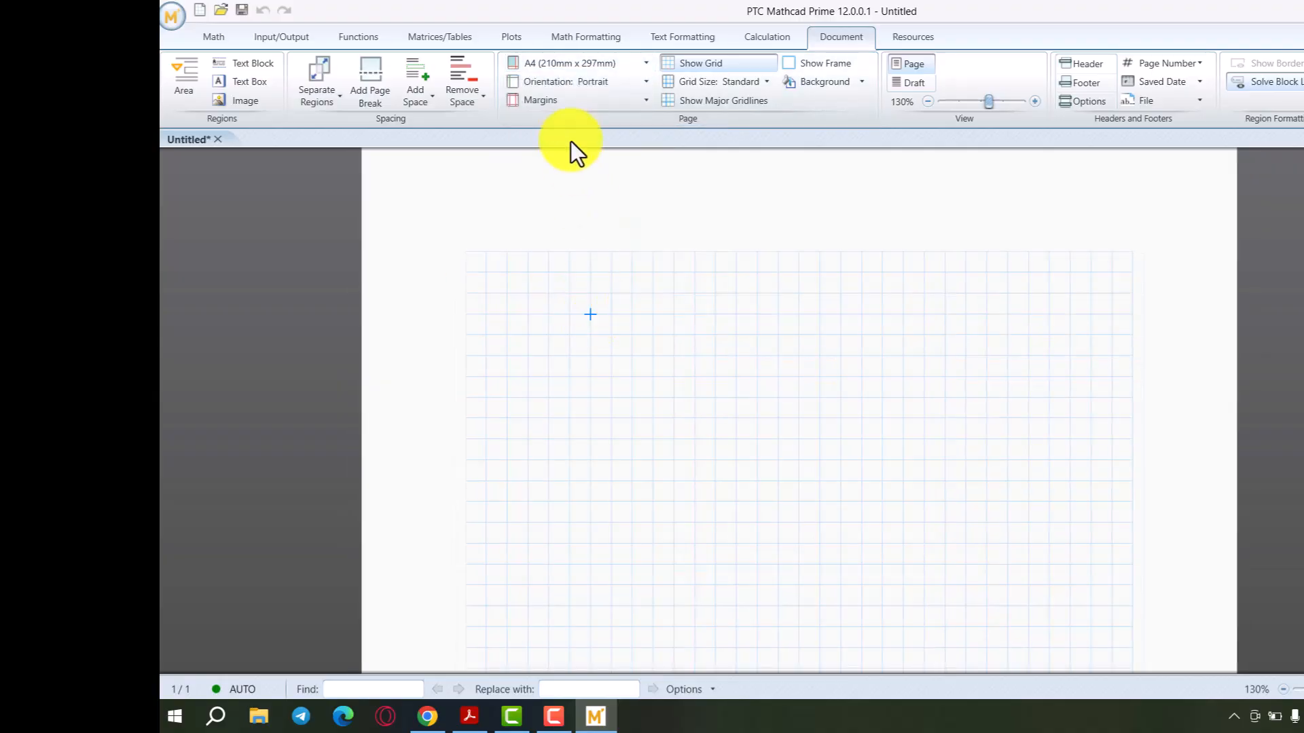
Step: Apply the Narrow page margins of 12.5 mm on every side
{"action": "left_click", "coordinate": [559, 83]}
{"action": "left_click", "coordinate": [556, 101]}
{"action": "left_click", "coordinate": [557, 82]}
{"action": "left_click", "coordinate": [551, 102]}
{"action": "left_click", "coordinate": [553, 102]}
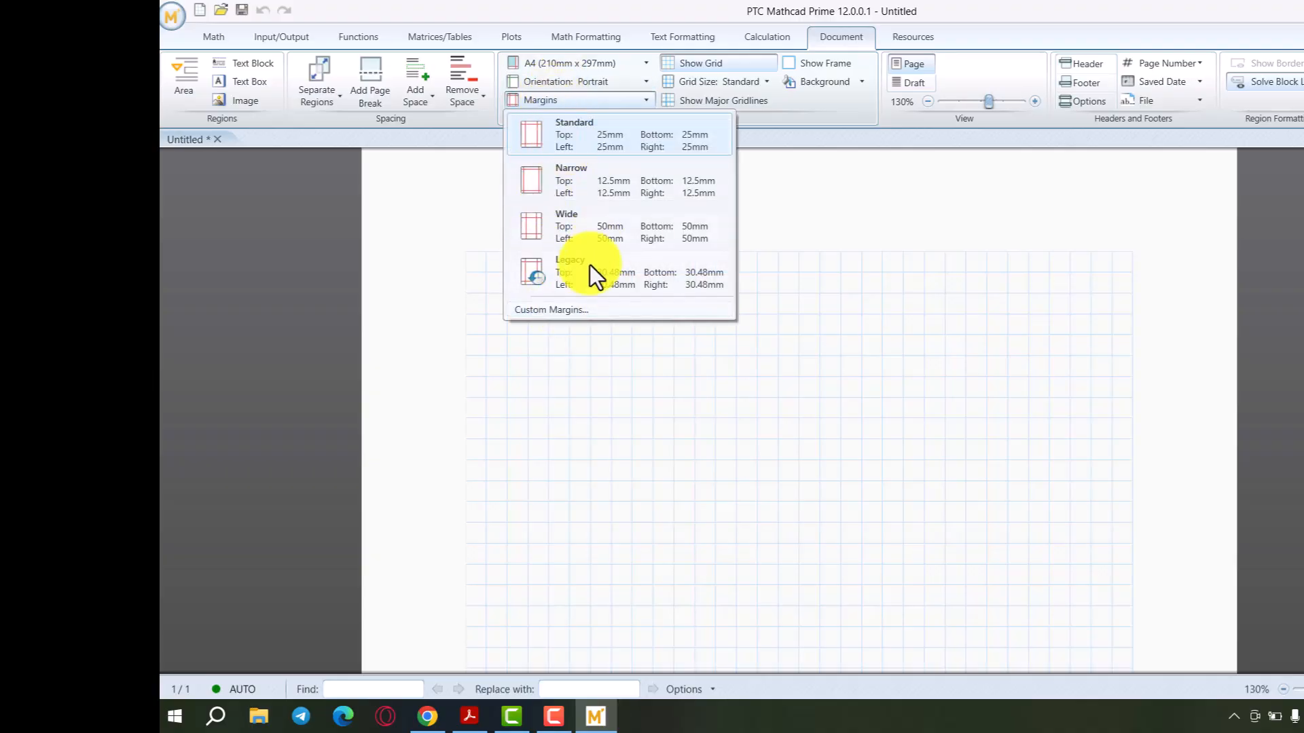
{"action": "left_click", "coordinate": [585, 176]}
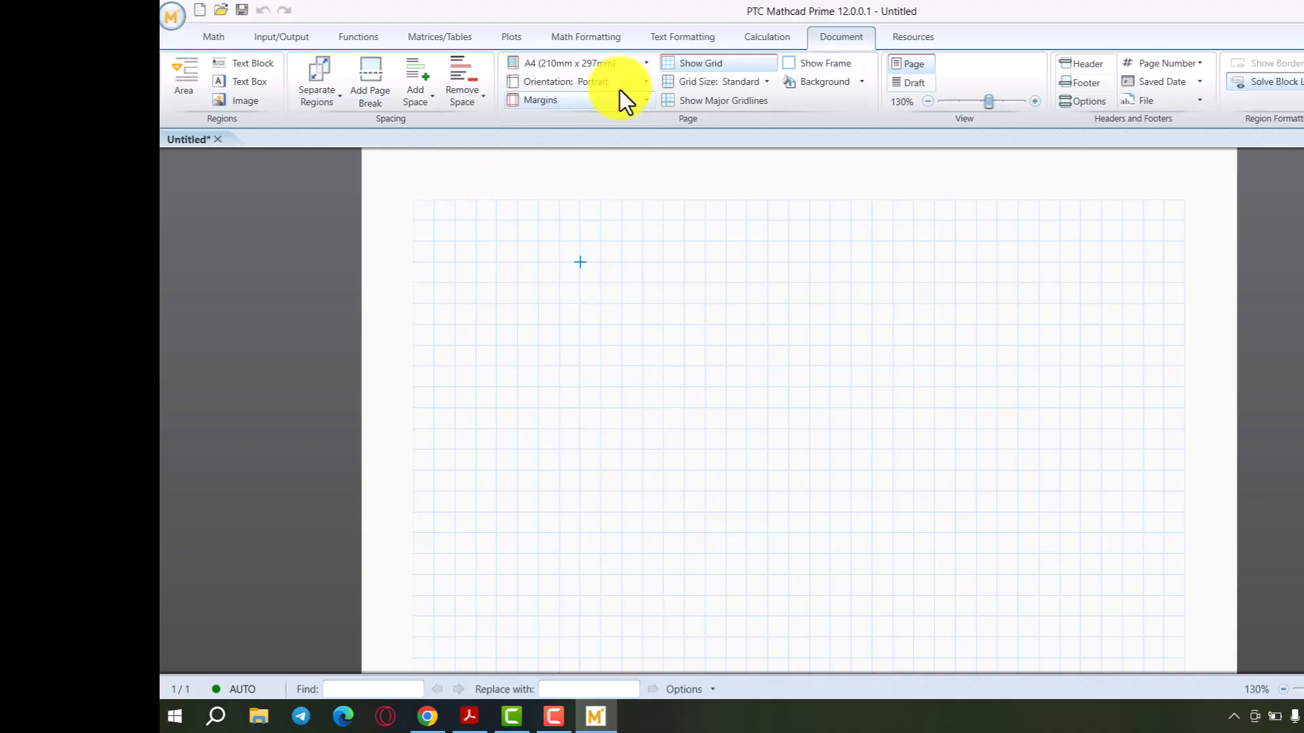
Step: Set the worksheet's text font to Khmer OS Battambang
{"action": "left_click", "coordinate": [695, 37]}
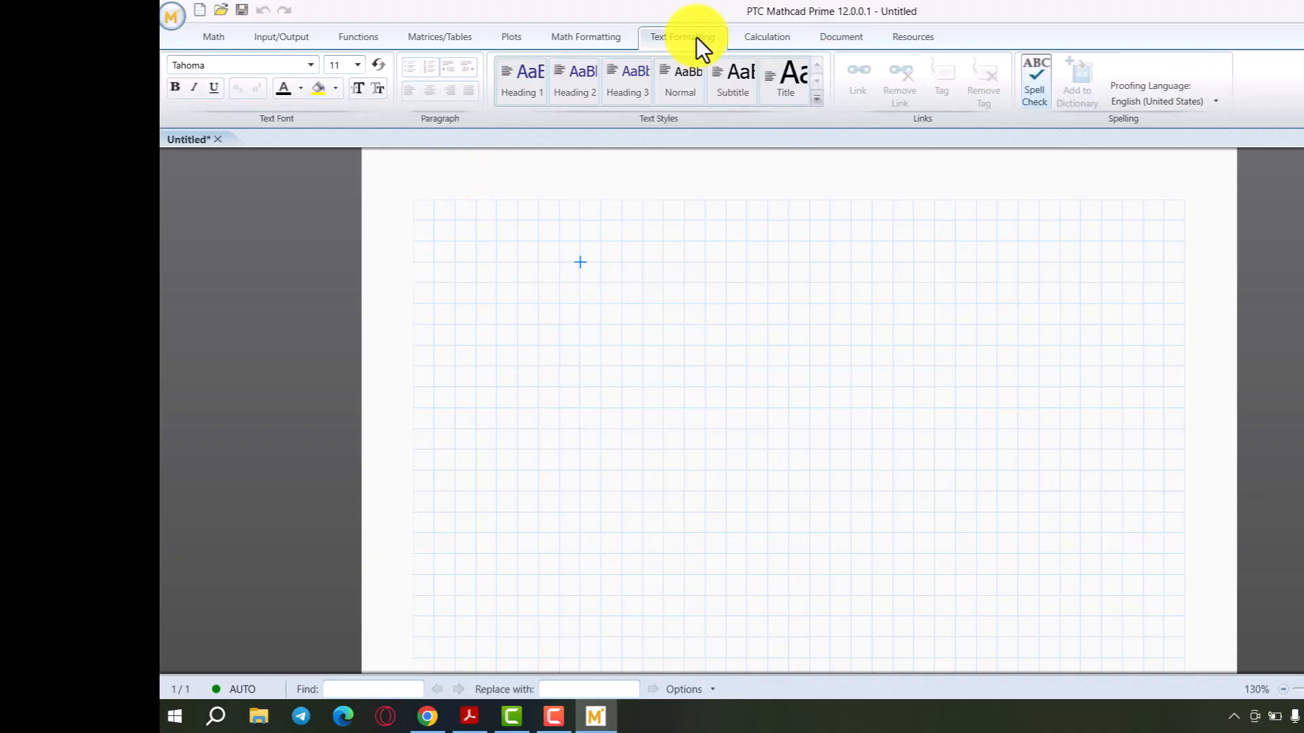
{"action": "left_click", "coordinate": [435, 221]}
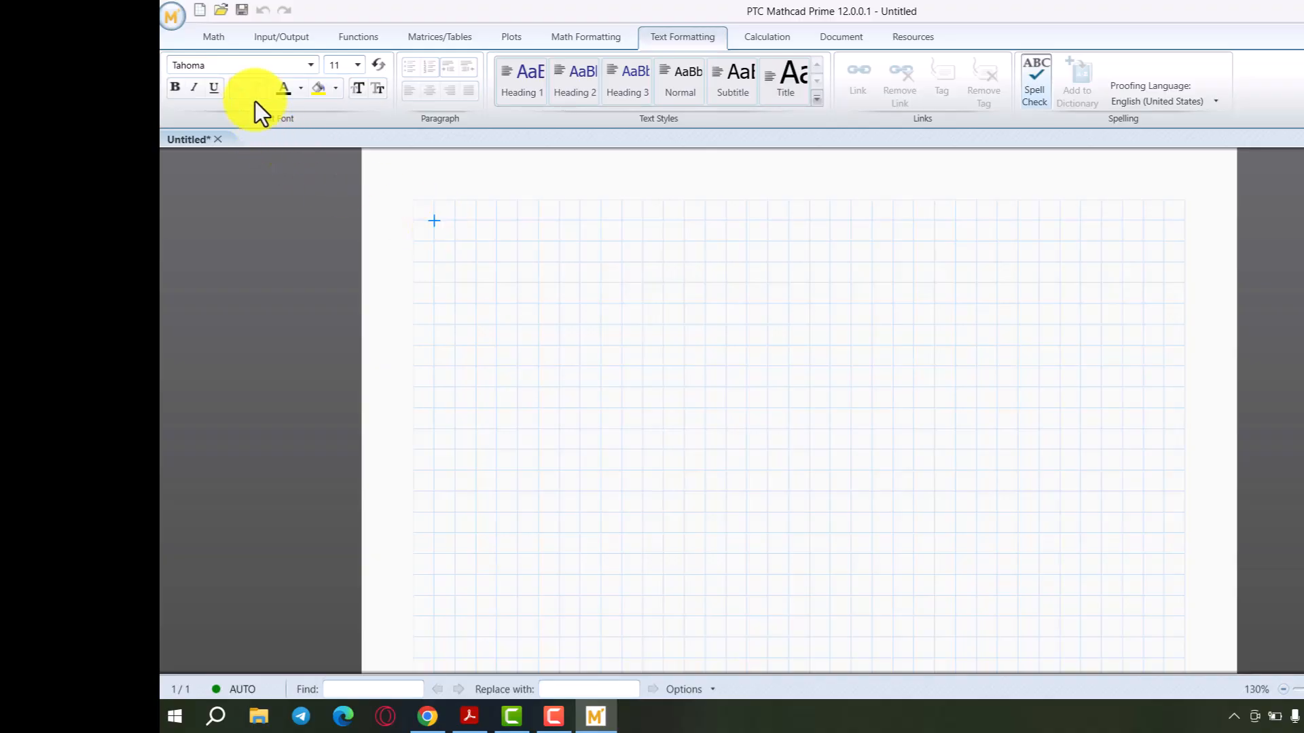
{"action": "left_click", "coordinate": [247, 59]}
{"action": "type", "text": "Khe"}
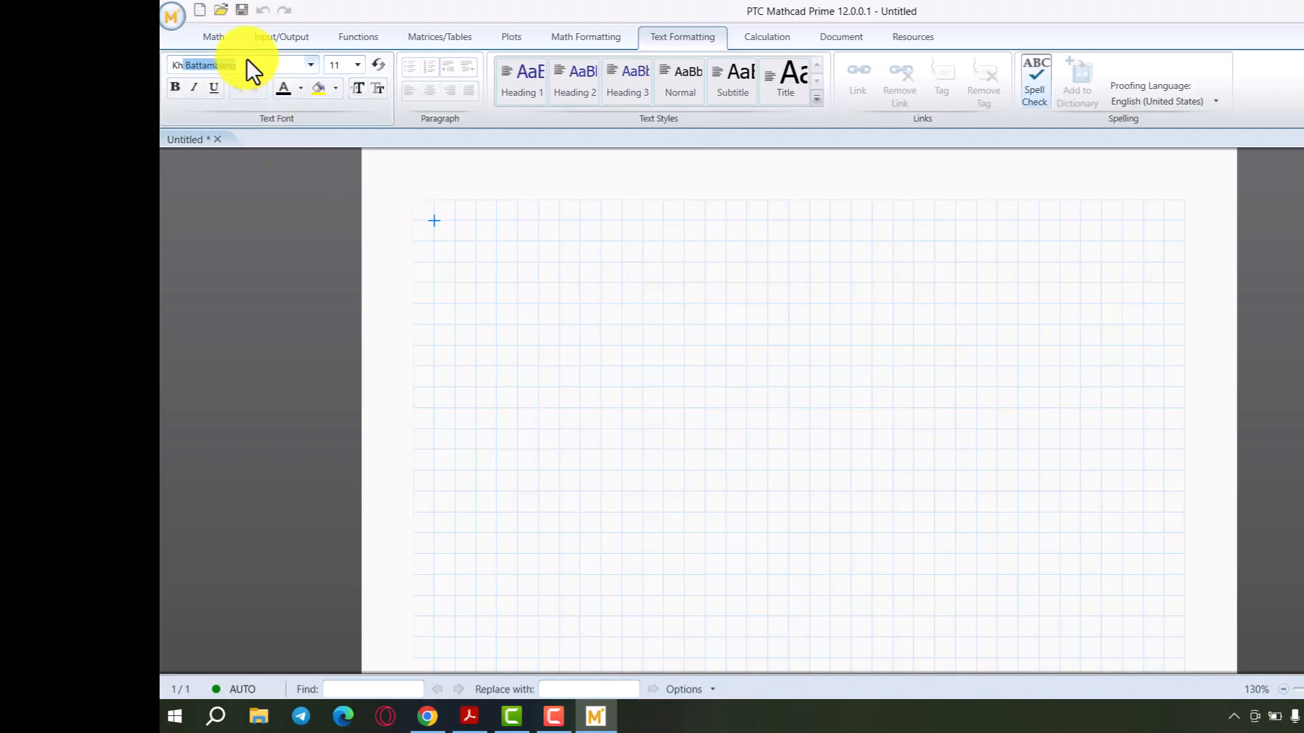
{"action": "key", "text": "BackSpace"}
{"action": "type", "text": "mer Ol"}
{"action": "key", "text": "Return"}
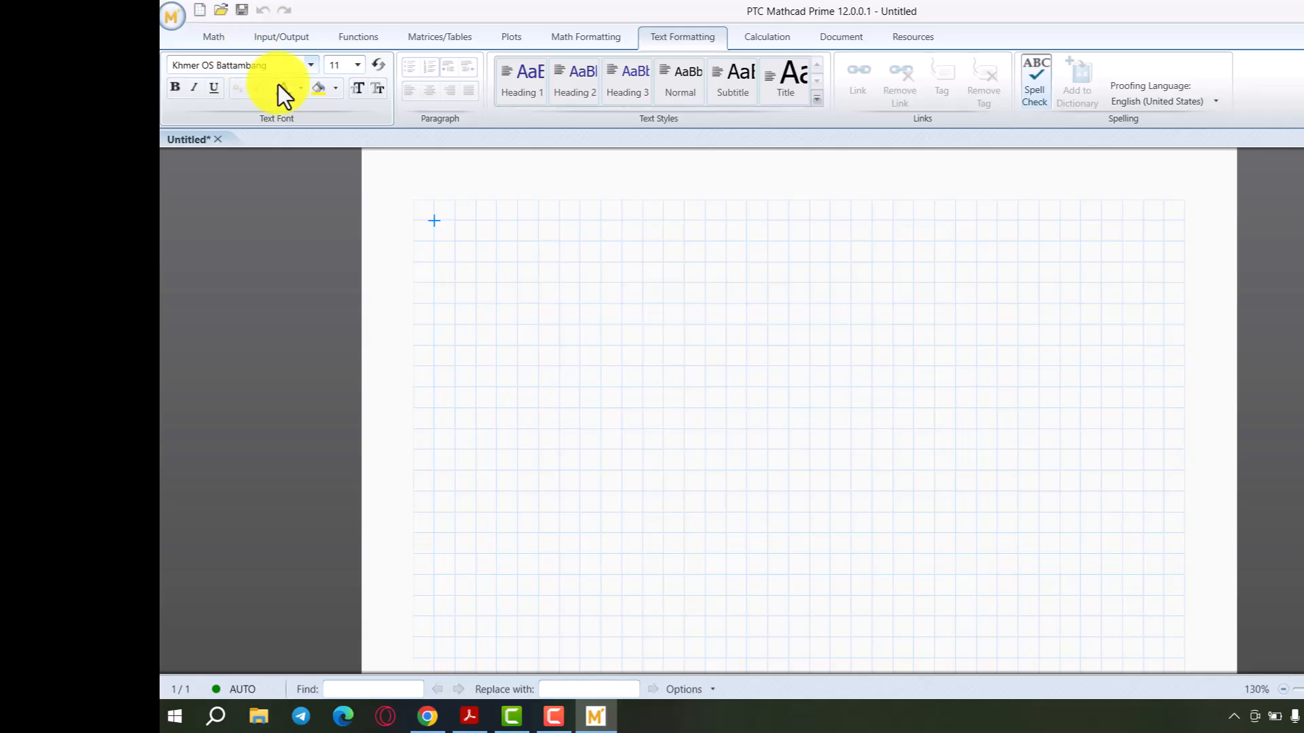
{"action": "left_click", "coordinate": [505, 256]}
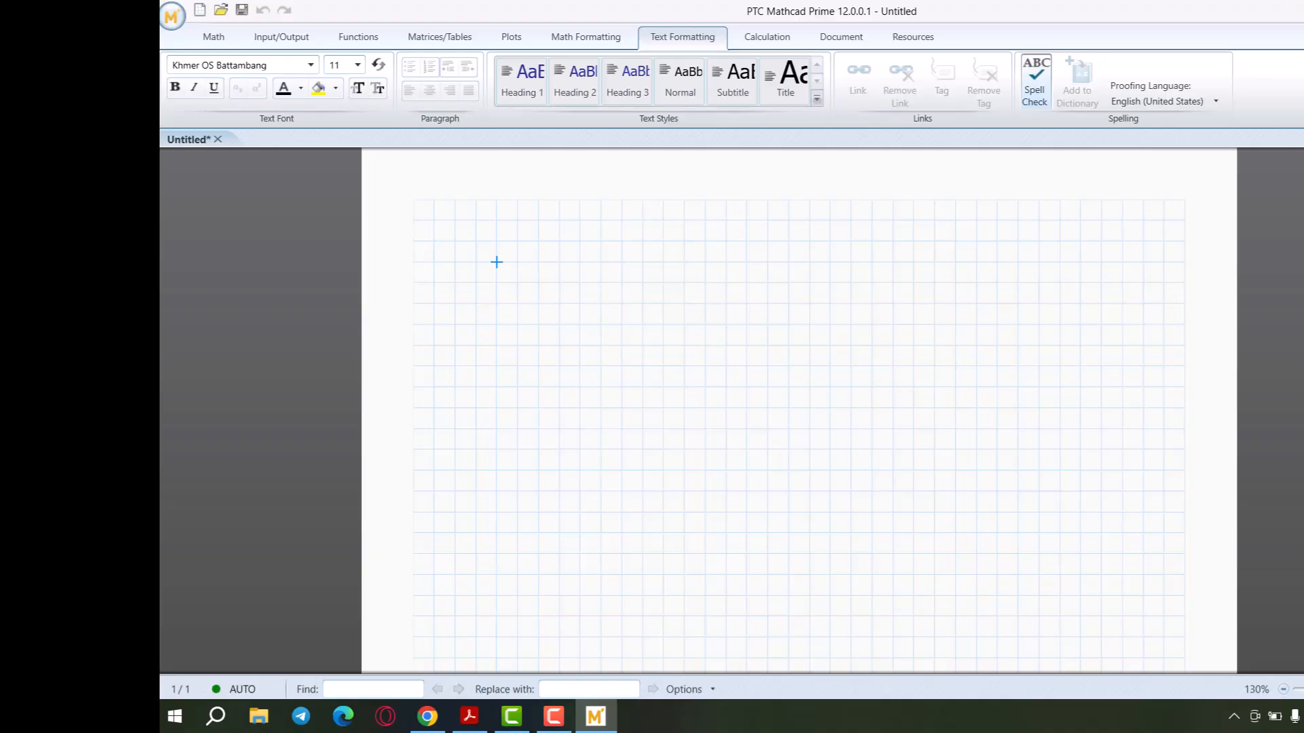
{"action": "left_click", "coordinate": [602, 242]}
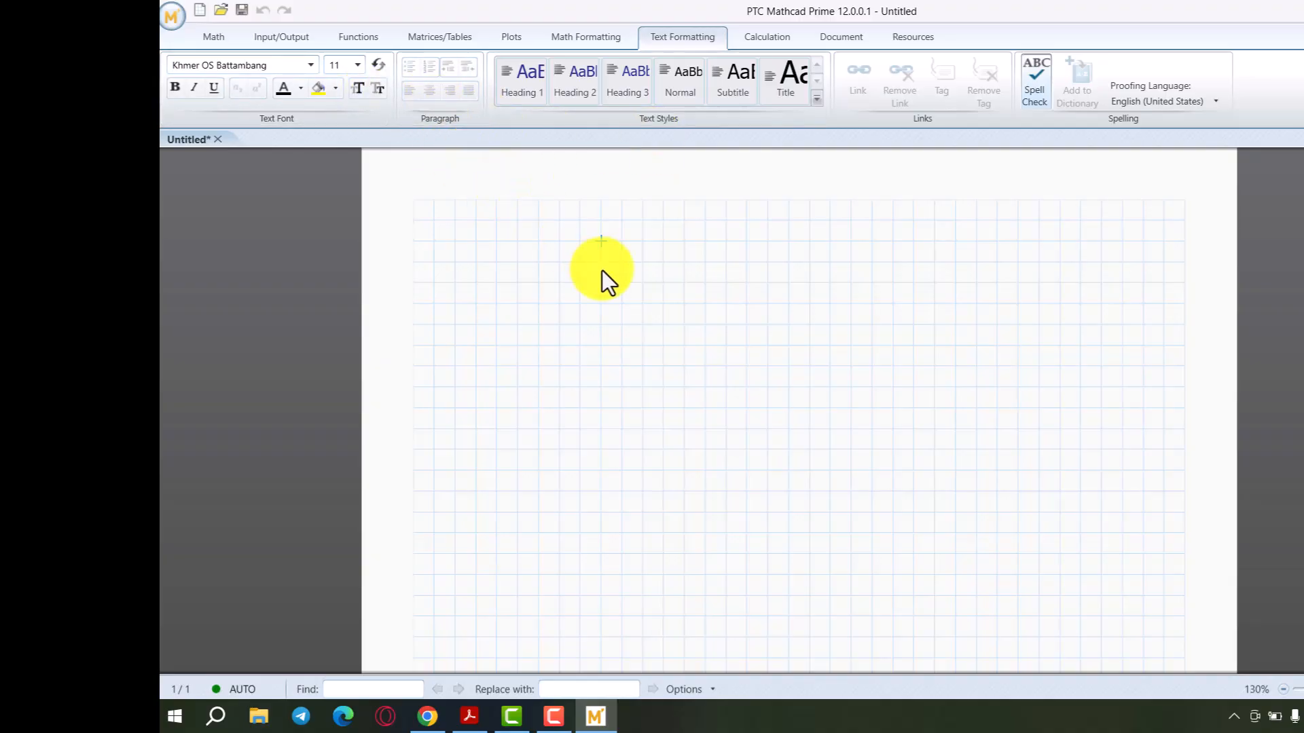
{"action": "key", "text": "ctrl+t"}
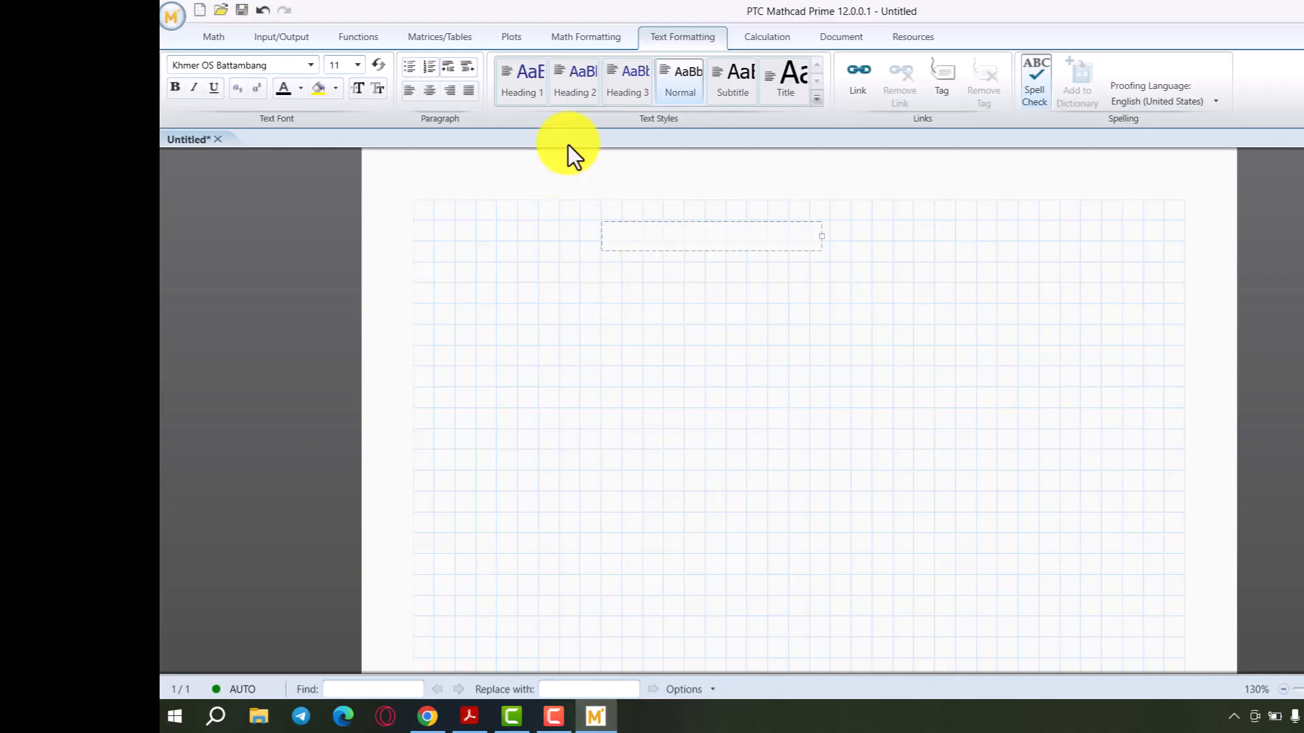
Step: Review the commands available for math, functions, matrices and tables, plots, formatting, calculation, document layout and resources
{"action": "left_click", "coordinate": [839, 38]}
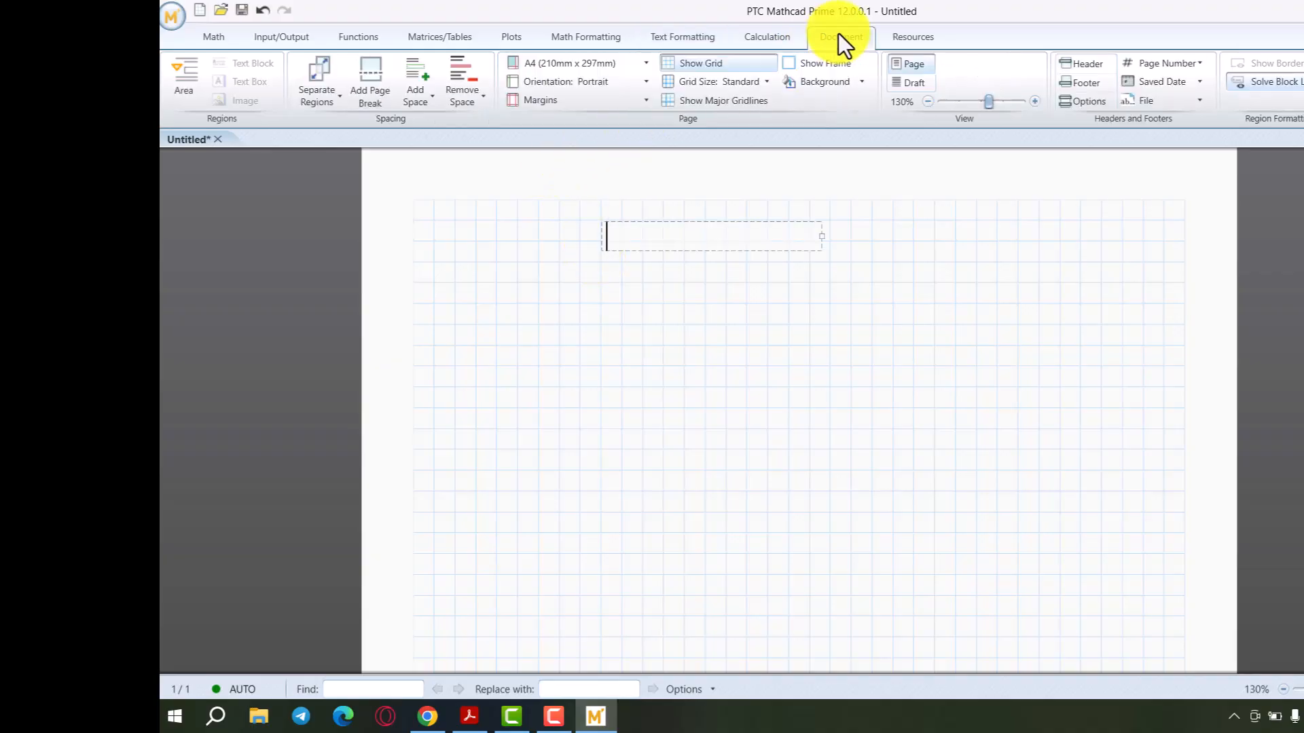
{"action": "left_click", "coordinate": [799, 40]}
{"action": "left_click", "coordinate": [890, 33]}
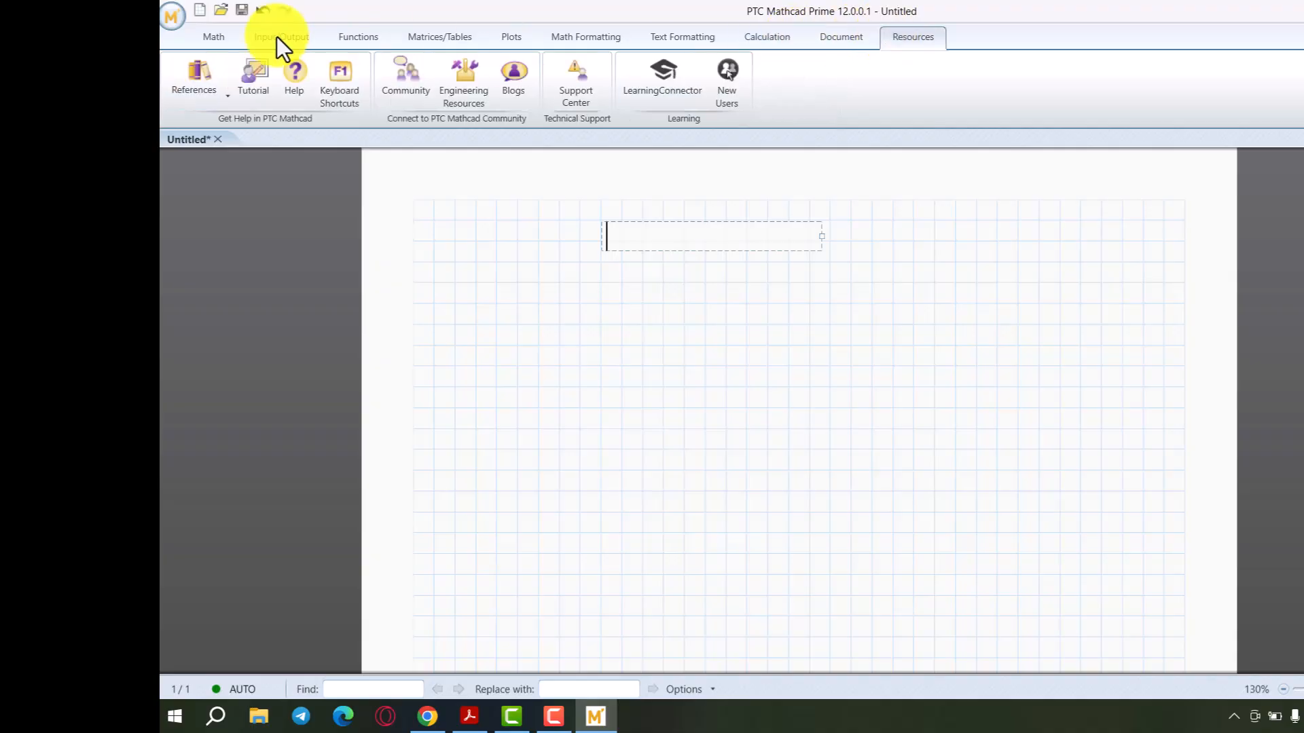
{"action": "left_click", "coordinate": [207, 34]}
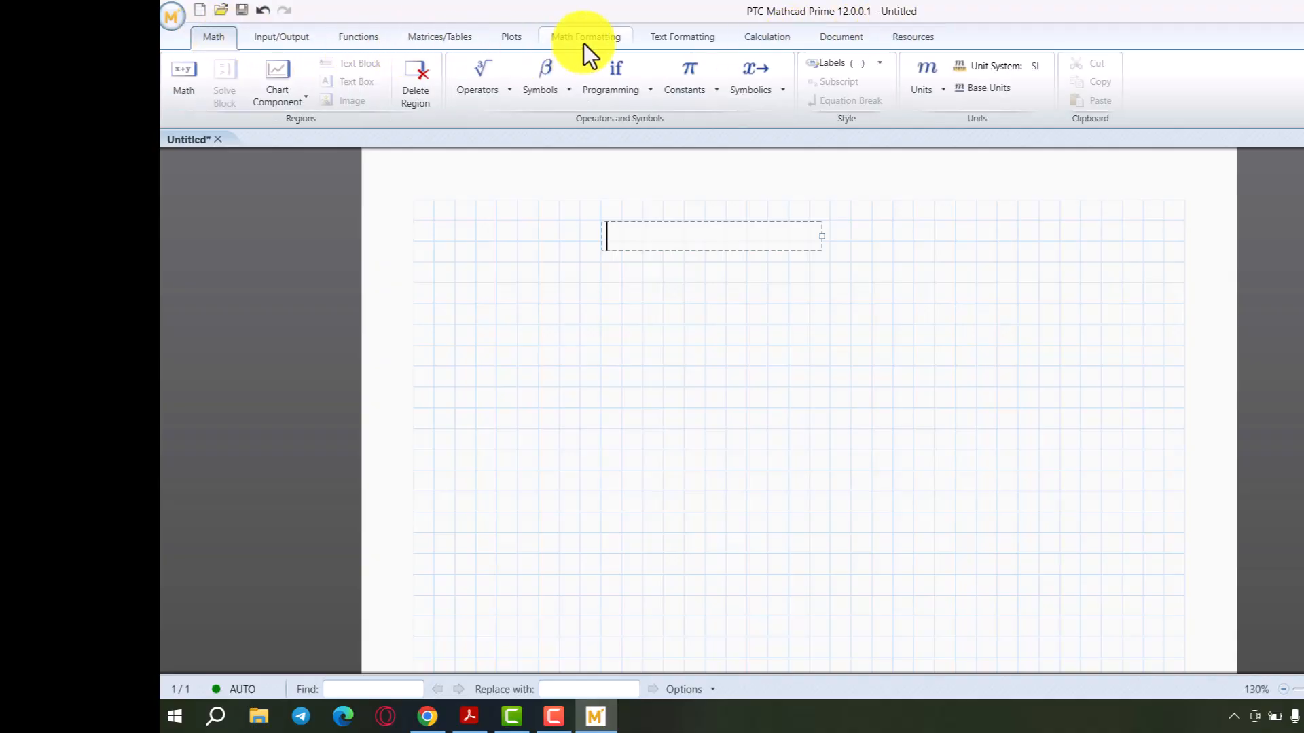
{"action": "left_click", "coordinate": [652, 38]}
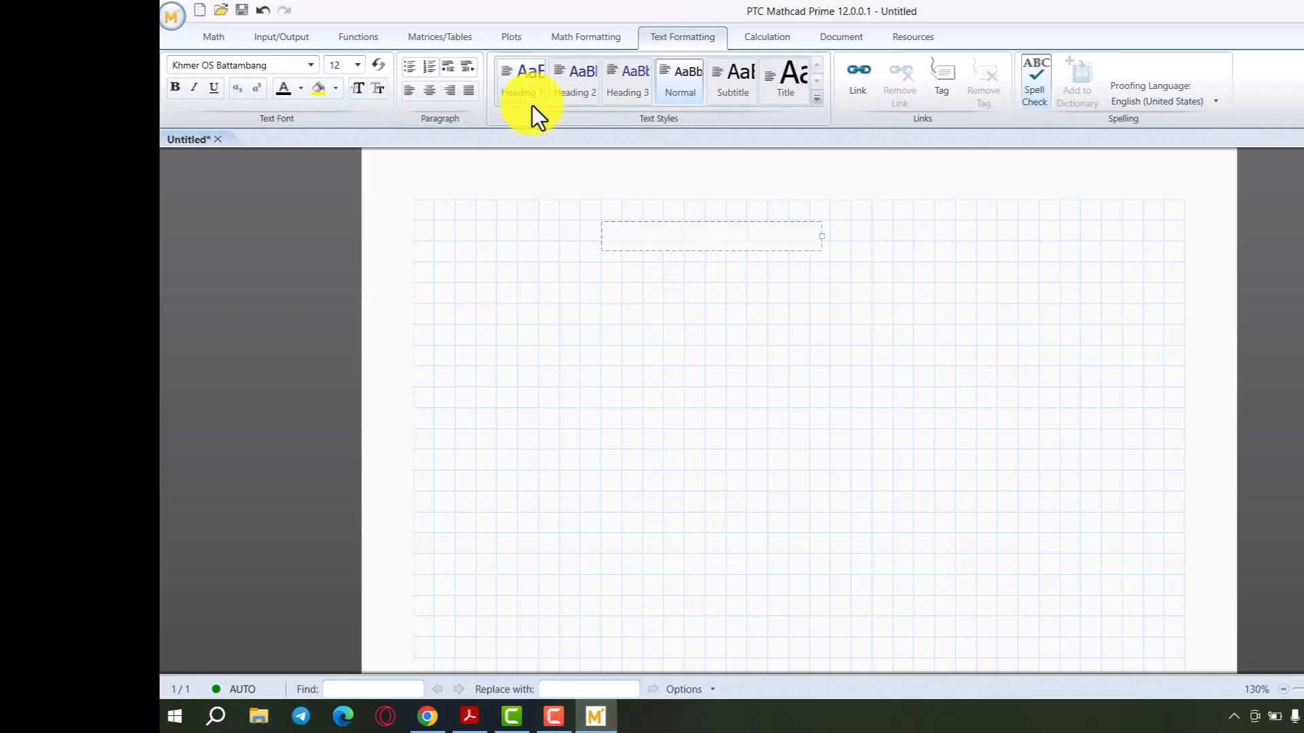
{"action": "left_click", "coordinate": [299, 38]}
{"action": "left_click", "coordinate": [352, 36]}
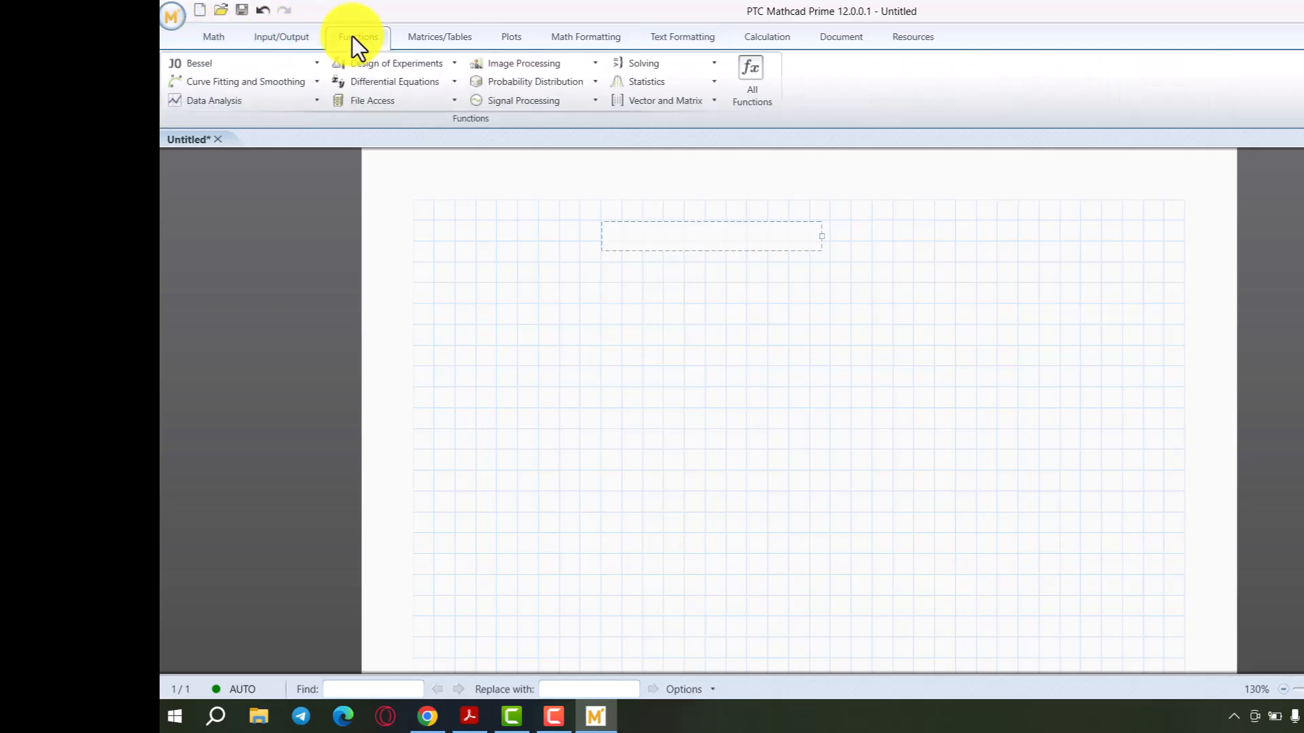
{"action": "left_click", "coordinate": [433, 37]}
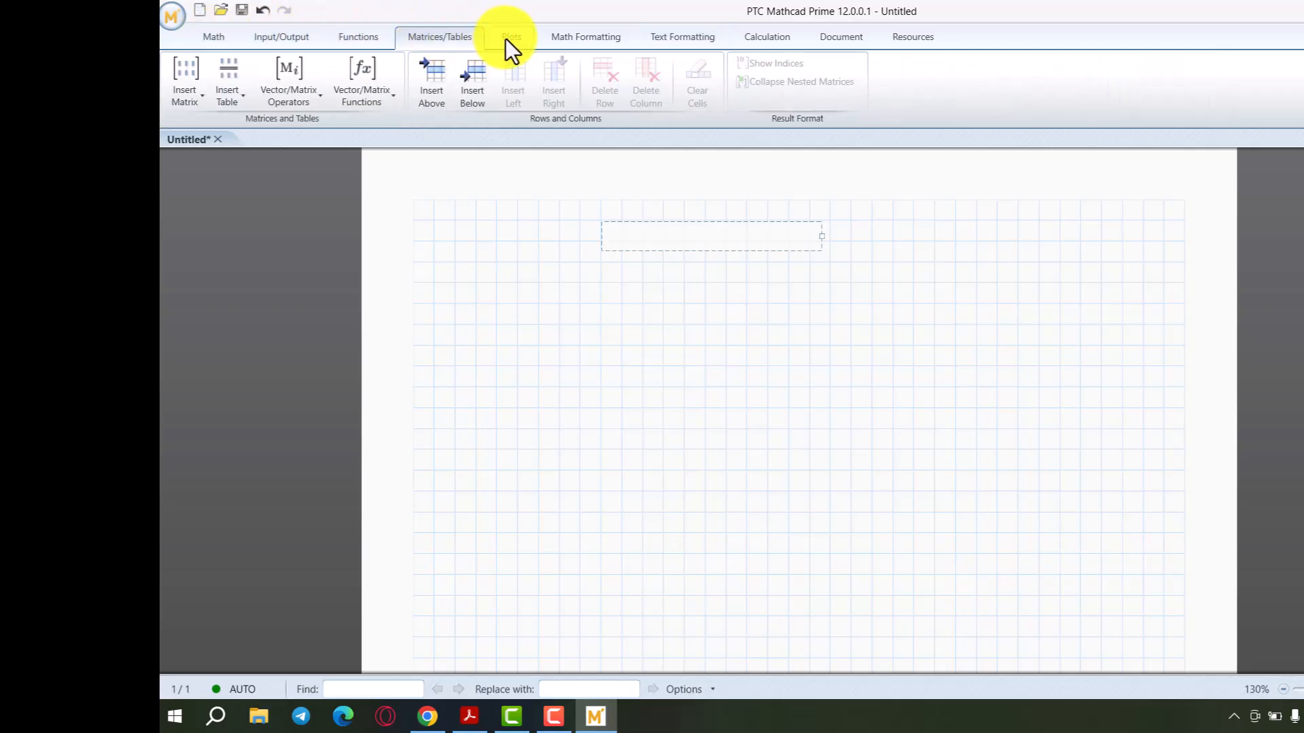
{"action": "left_click", "coordinate": [508, 38]}
{"action": "left_click", "coordinate": [561, 44]}
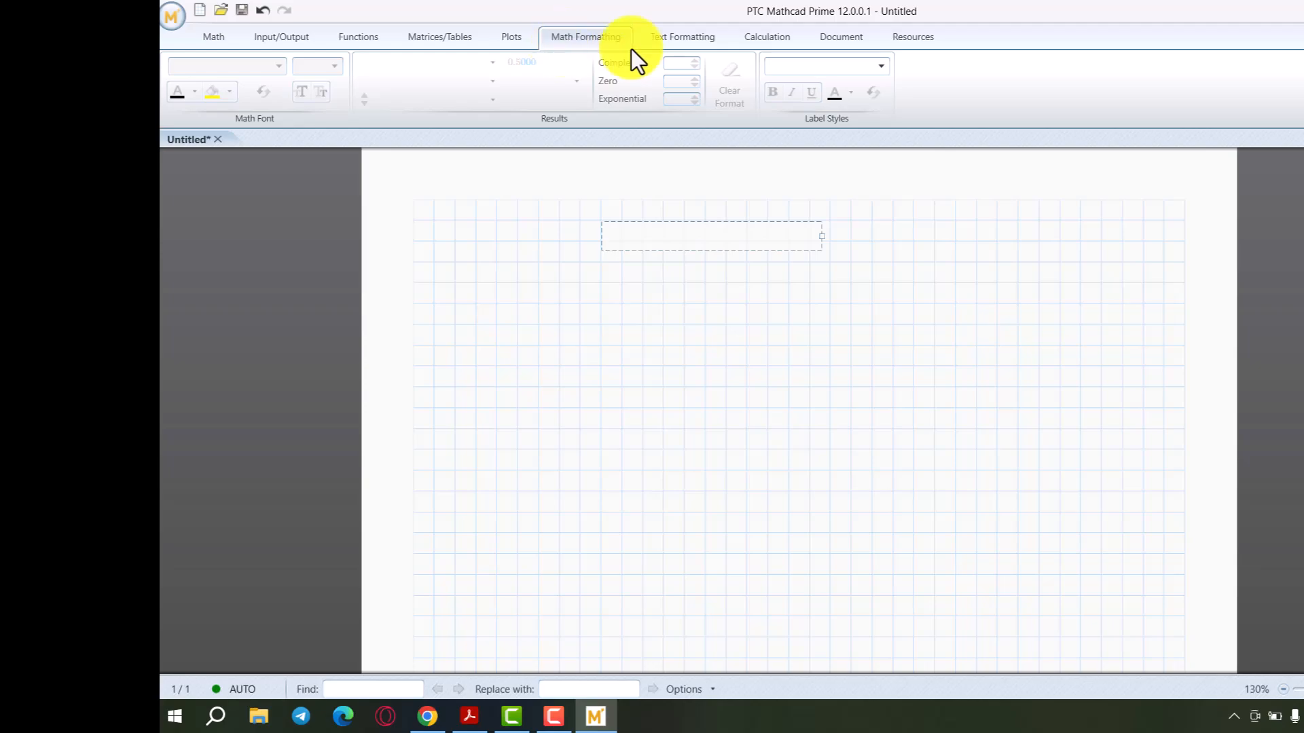
{"action": "left_click", "coordinate": [686, 44]}
{"action": "left_click", "coordinate": [745, 40]}
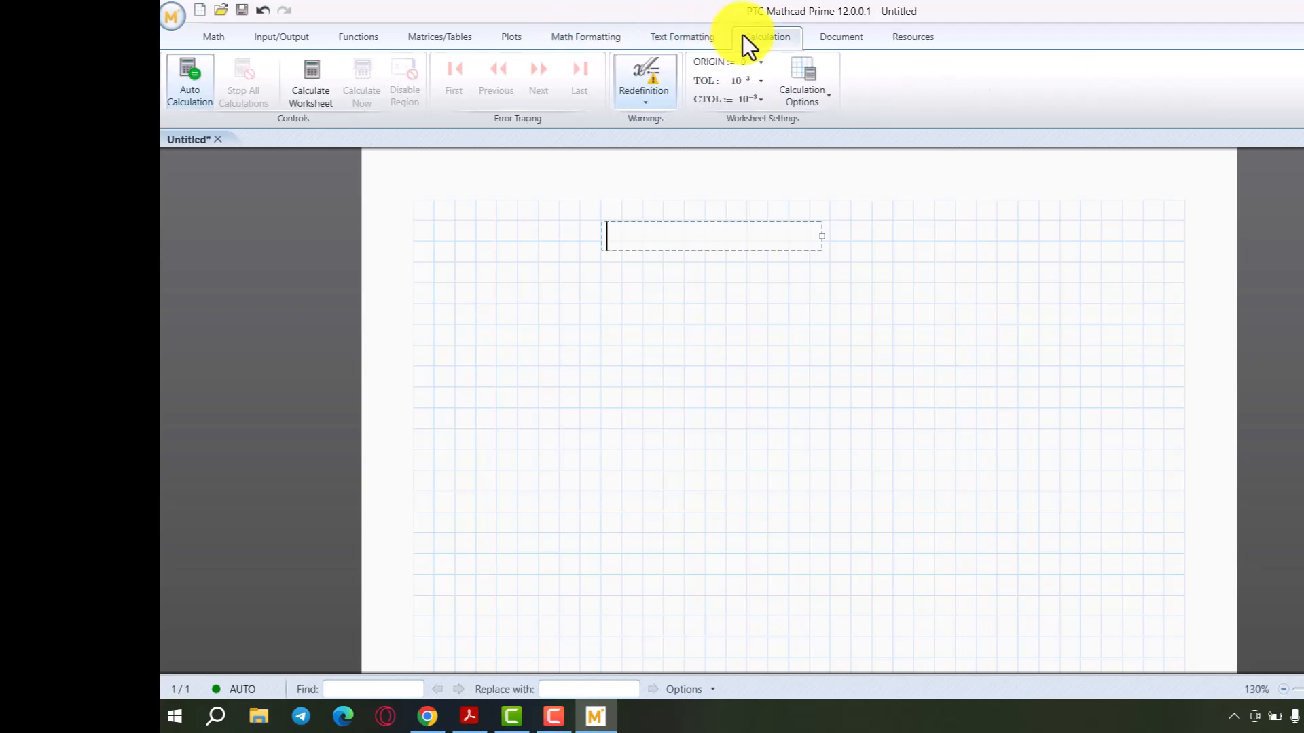
{"action": "left_click", "coordinate": [852, 36]}
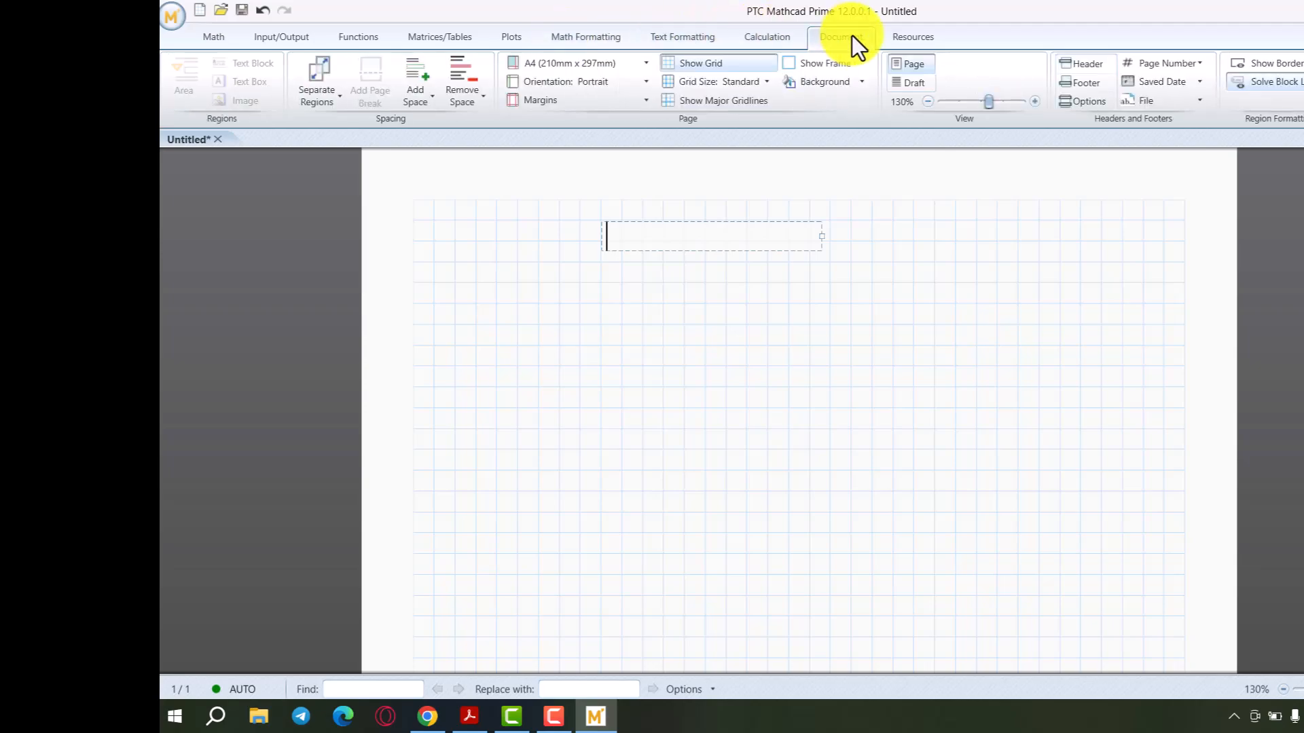
{"action": "left_click", "coordinate": [911, 42]}
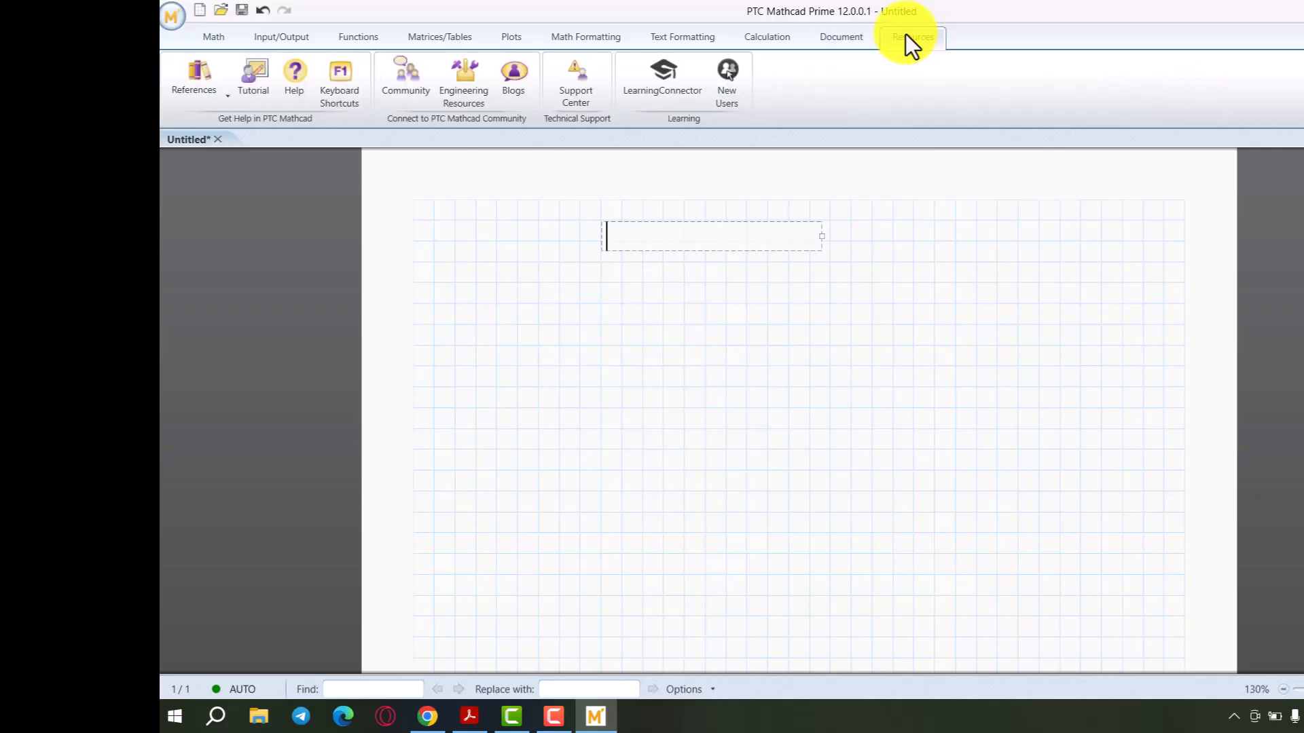
{"action": "left_click", "coordinate": [830, 43]}
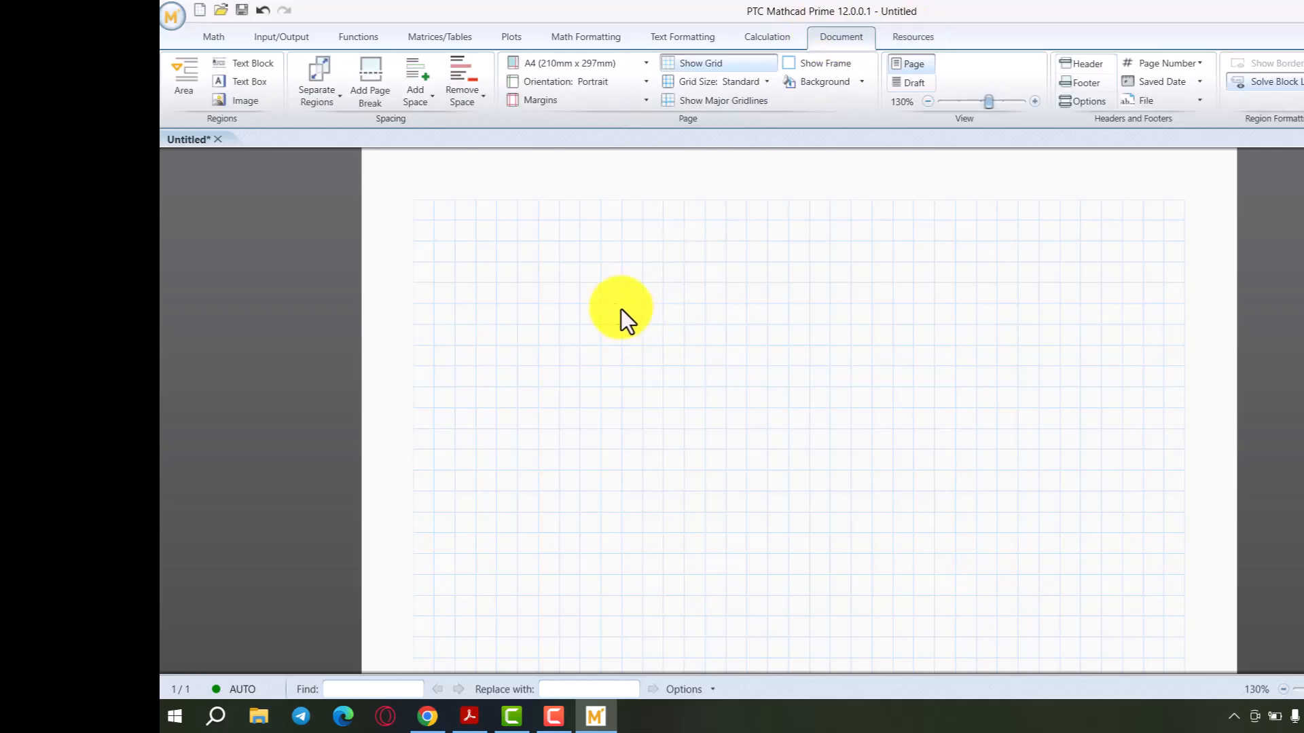
{"action": "left_click", "coordinate": [244, 63]}
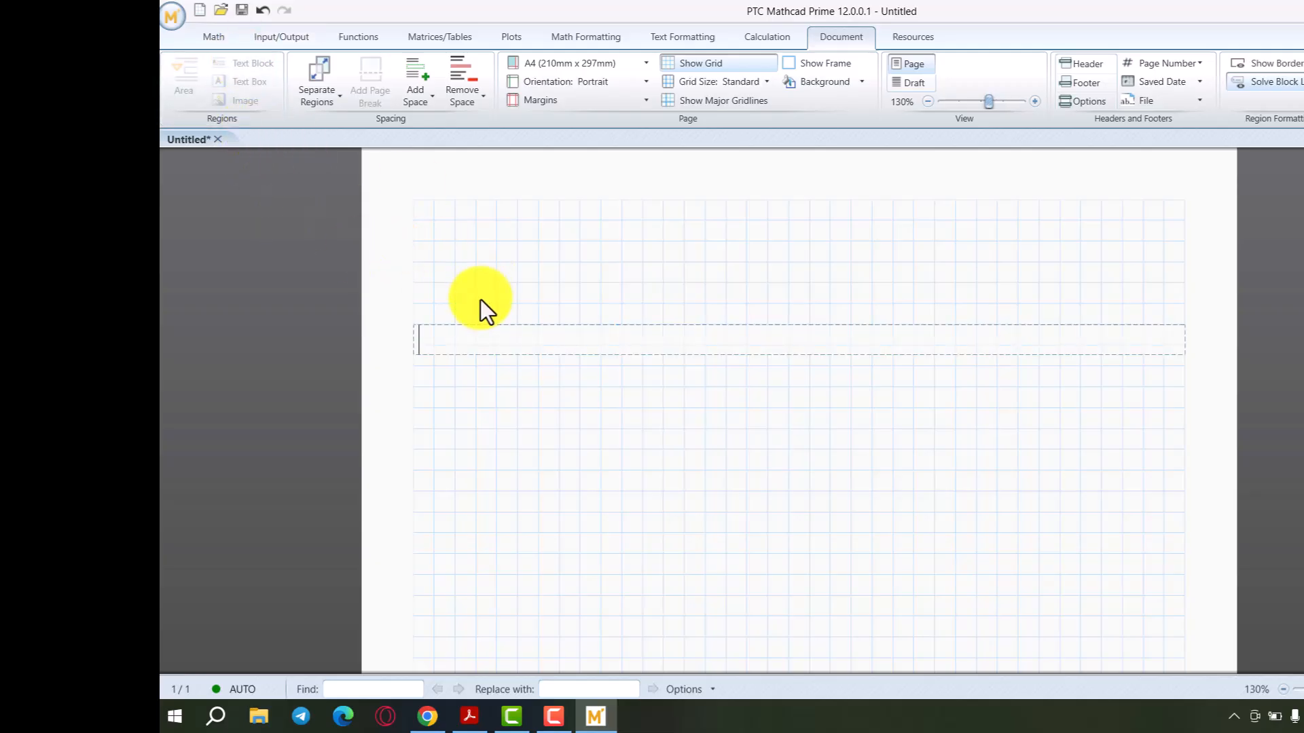
{"action": "left_click", "coordinate": [528, 293]}
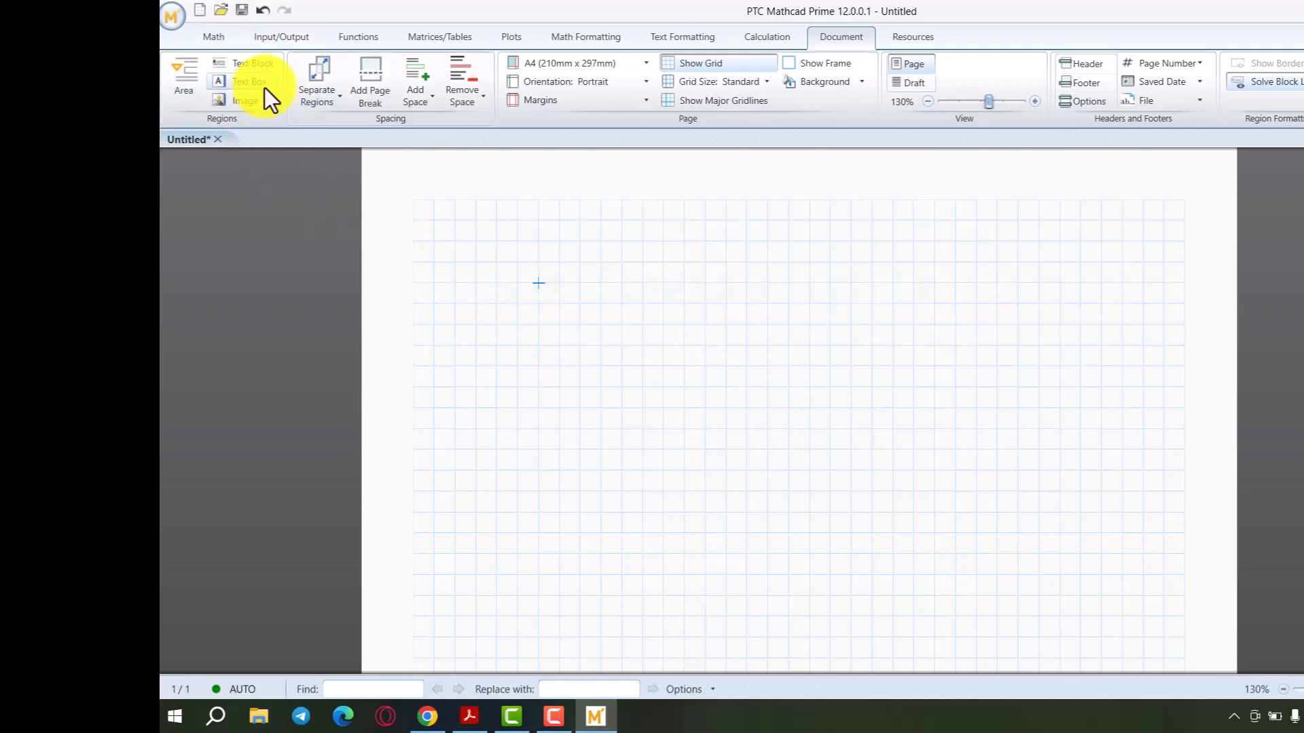
{"action": "left_click", "coordinate": [246, 65]}
{"action": "left_click", "coordinate": [560, 242]}
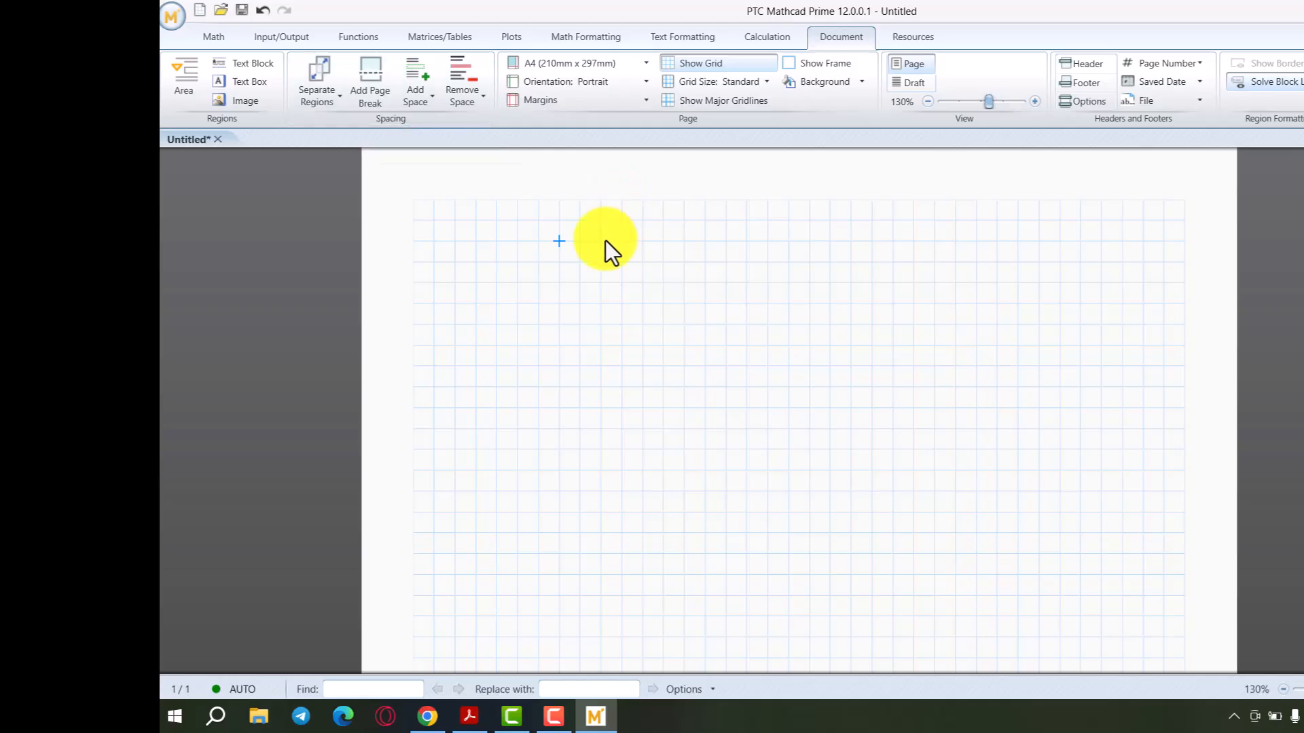
Step: Insert a text box near the top centre of the page containing the title "គណនាក្រឡាផ្ទៃដែក និង ទម្ងន់"
{"action": "key", "text": "ctrl+t"}
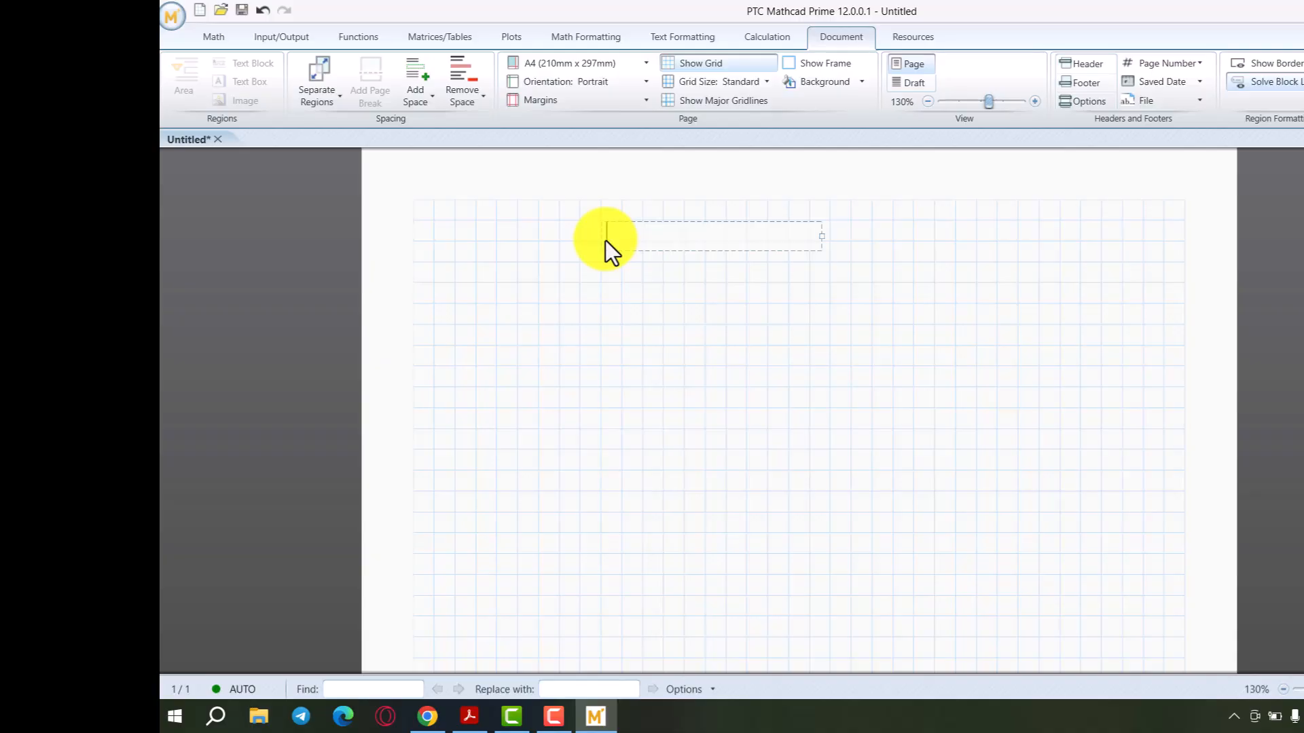
{"action": "type", "text": "គណនាក្រឡាផ្ទៃដែក និង ទម្ងន"}
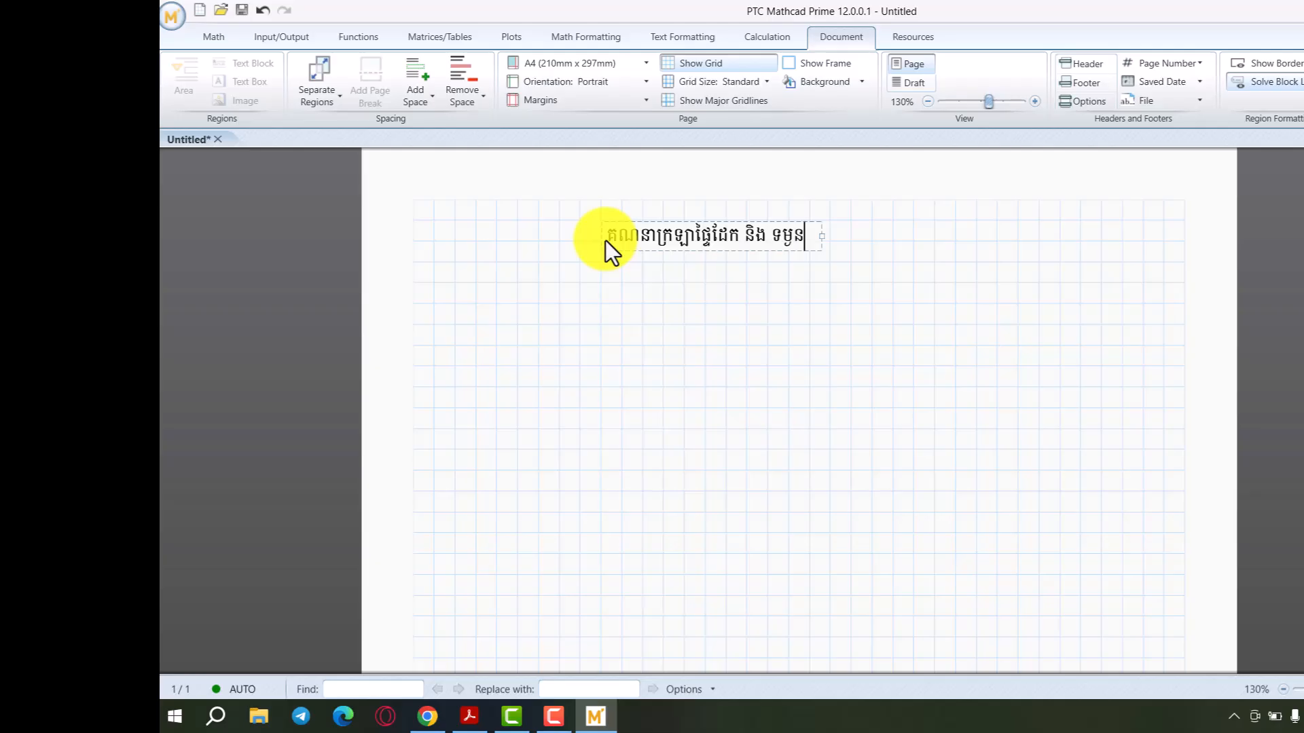
{"action": "type", "text": "់"}
{"action": "left_click", "coordinate": [598, 288]}
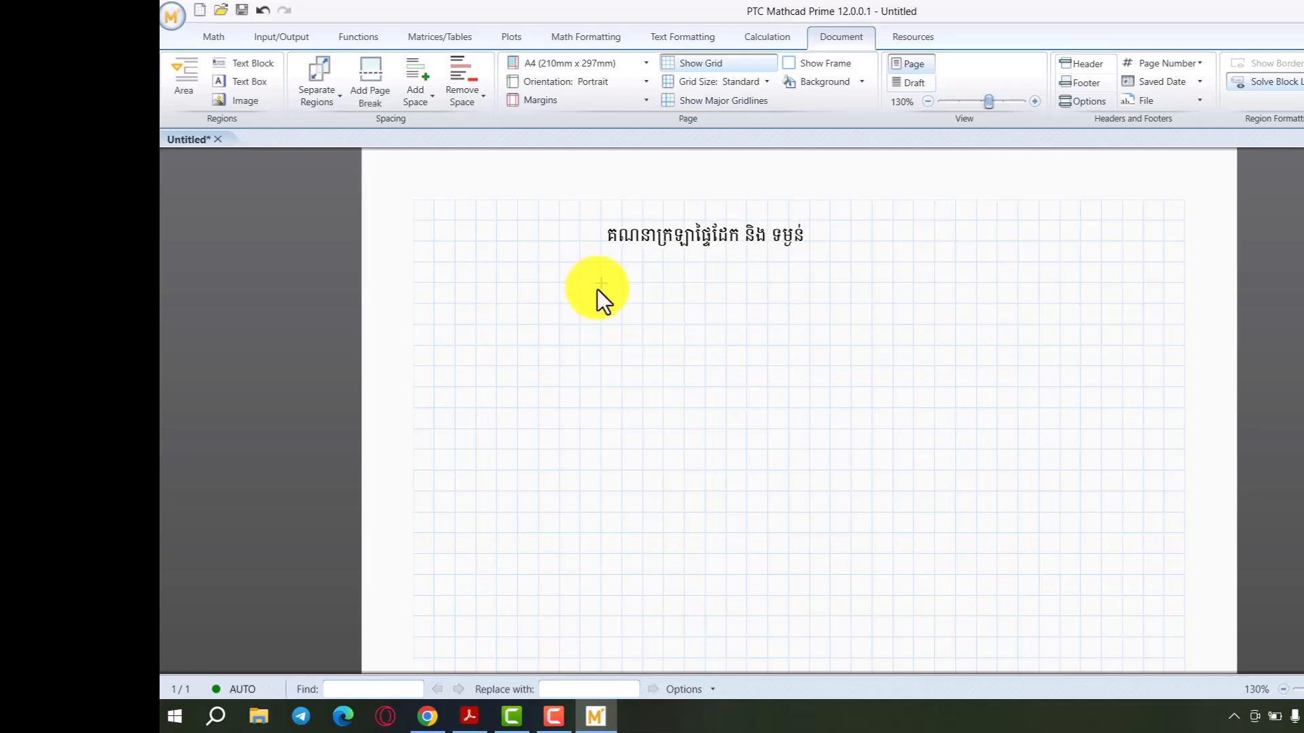
Step: Give the whole title text box a turquoise highlight colour
{"action": "left_click", "coordinate": [644, 241]}
{"action": "left_click", "coordinate": [646, 217]}
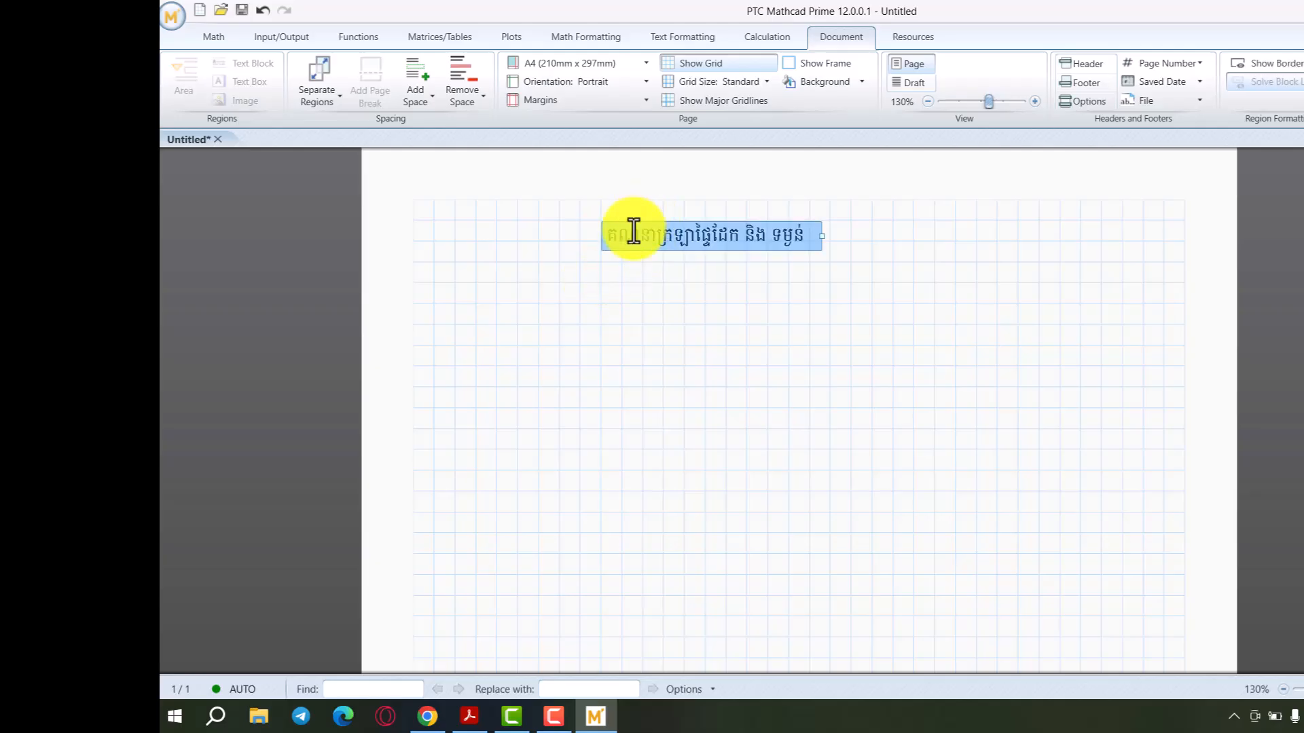
{"action": "left_click", "coordinate": [709, 36]}
{"action": "left_click", "coordinate": [317, 91]}
{"action": "left_click", "coordinate": [333, 89]}
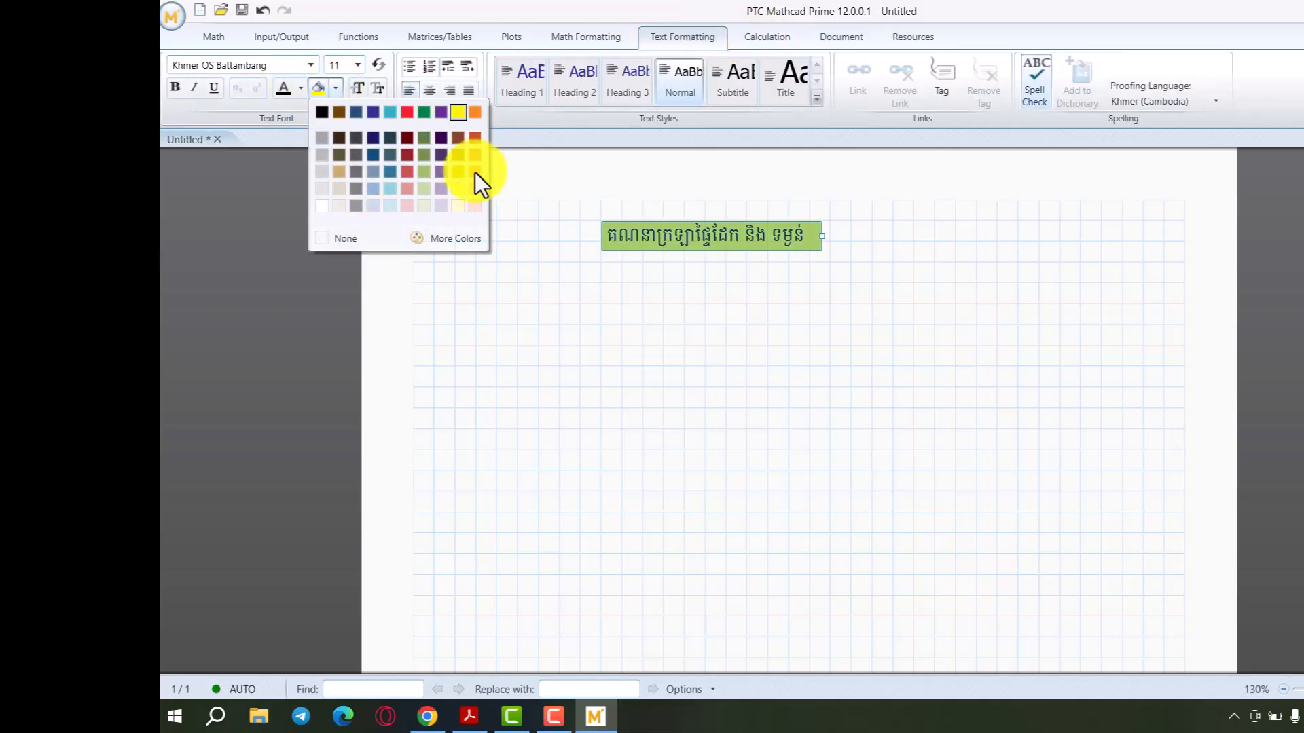
{"action": "left_click", "coordinate": [391, 114]}
{"action": "left_click", "coordinate": [622, 283]}
Step: Change the highlight colour of the whole title text box to orange
{"action": "left_click", "coordinate": [626, 224]}
{"action": "left_click", "coordinate": [335, 89]}
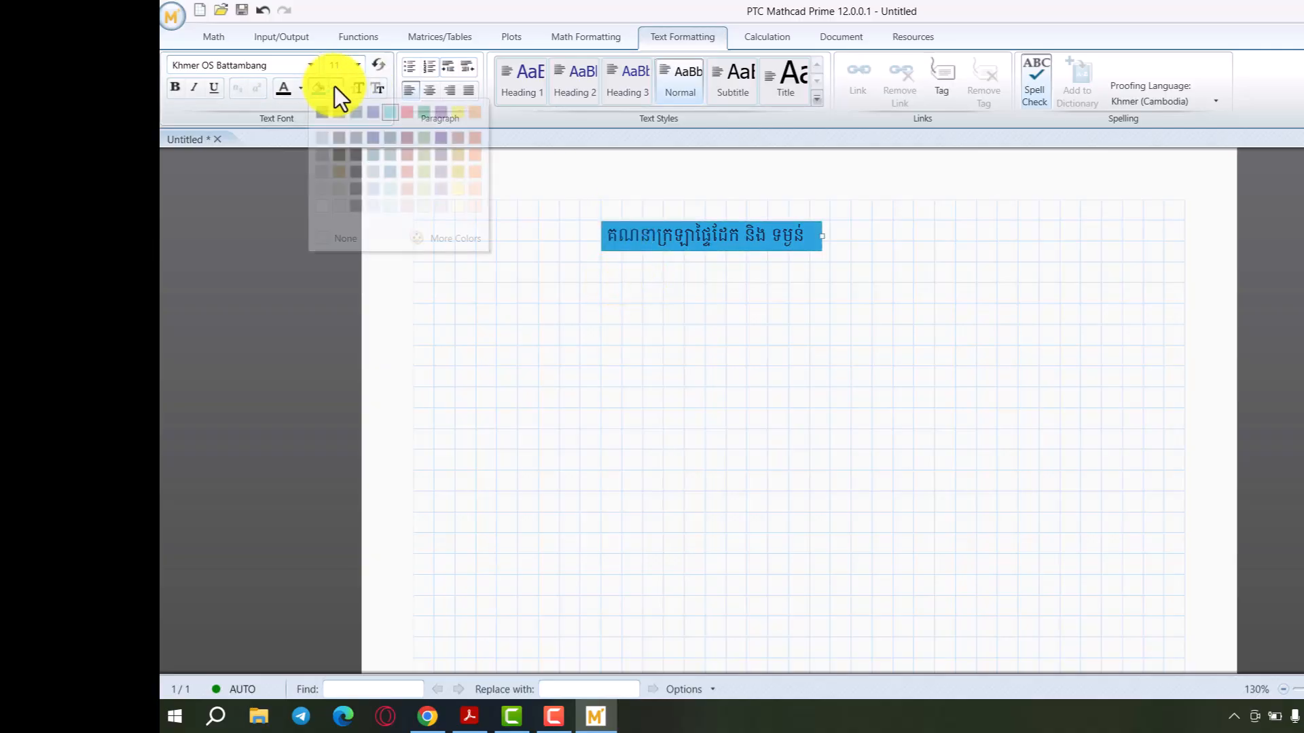
{"action": "left_click", "coordinate": [476, 113]}
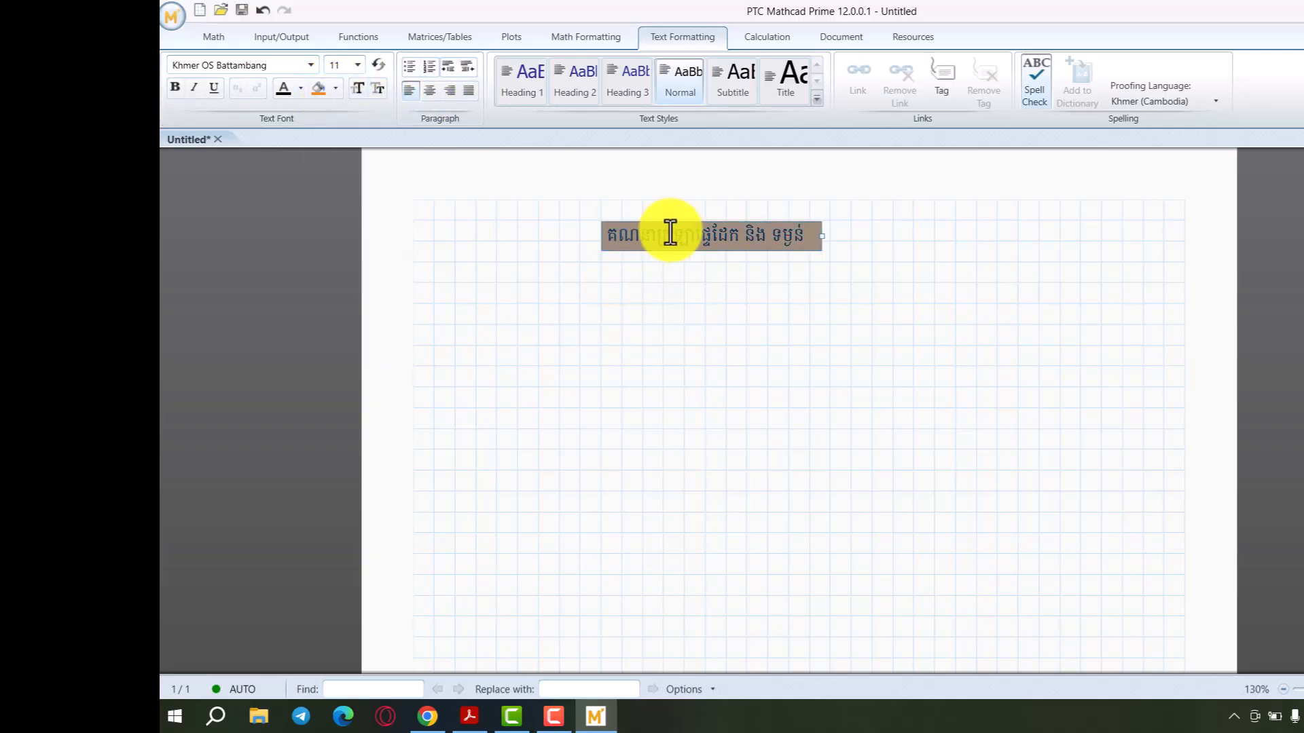
Step: Highlight only the words "គណនាក្រឡាផ្ទៃដែក" within the title in turquoise
{"action": "left_click", "coordinate": [672, 218]}
{"action": "left_click", "coordinate": [335, 89]}
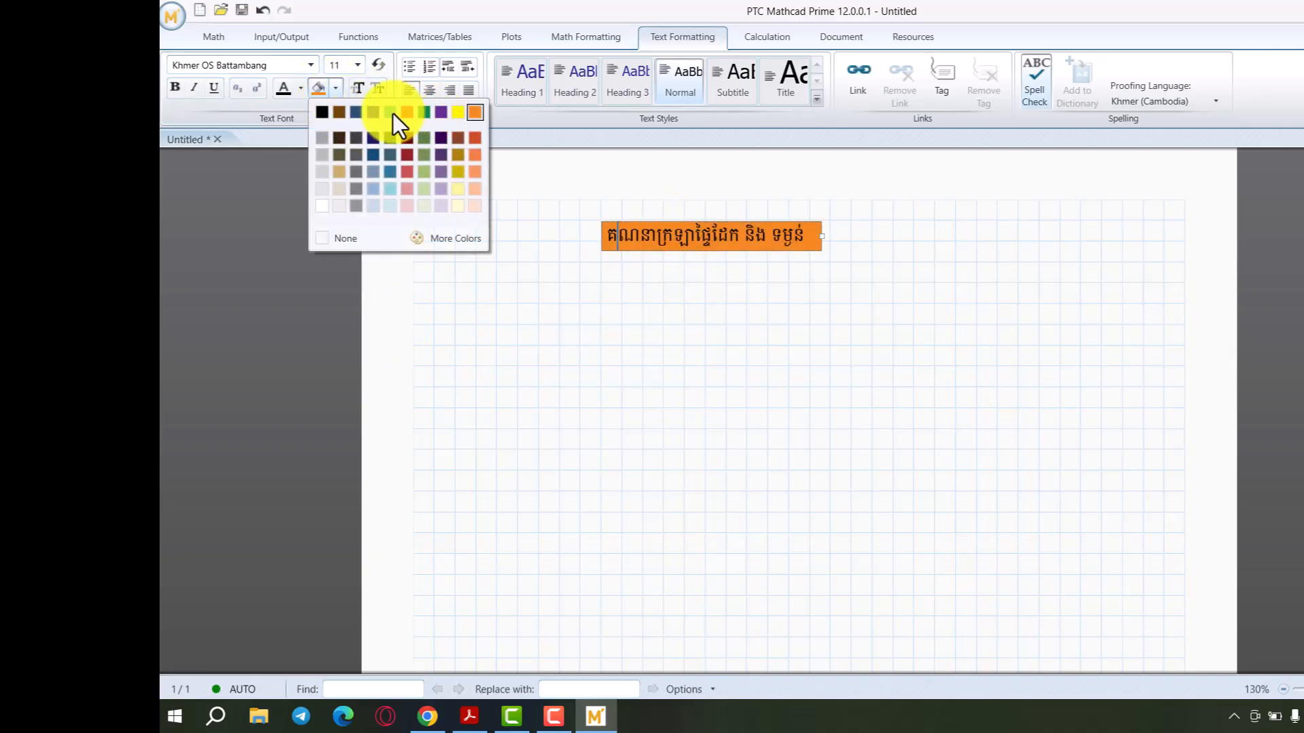
{"action": "left_click", "coordinate": [392, 114]}
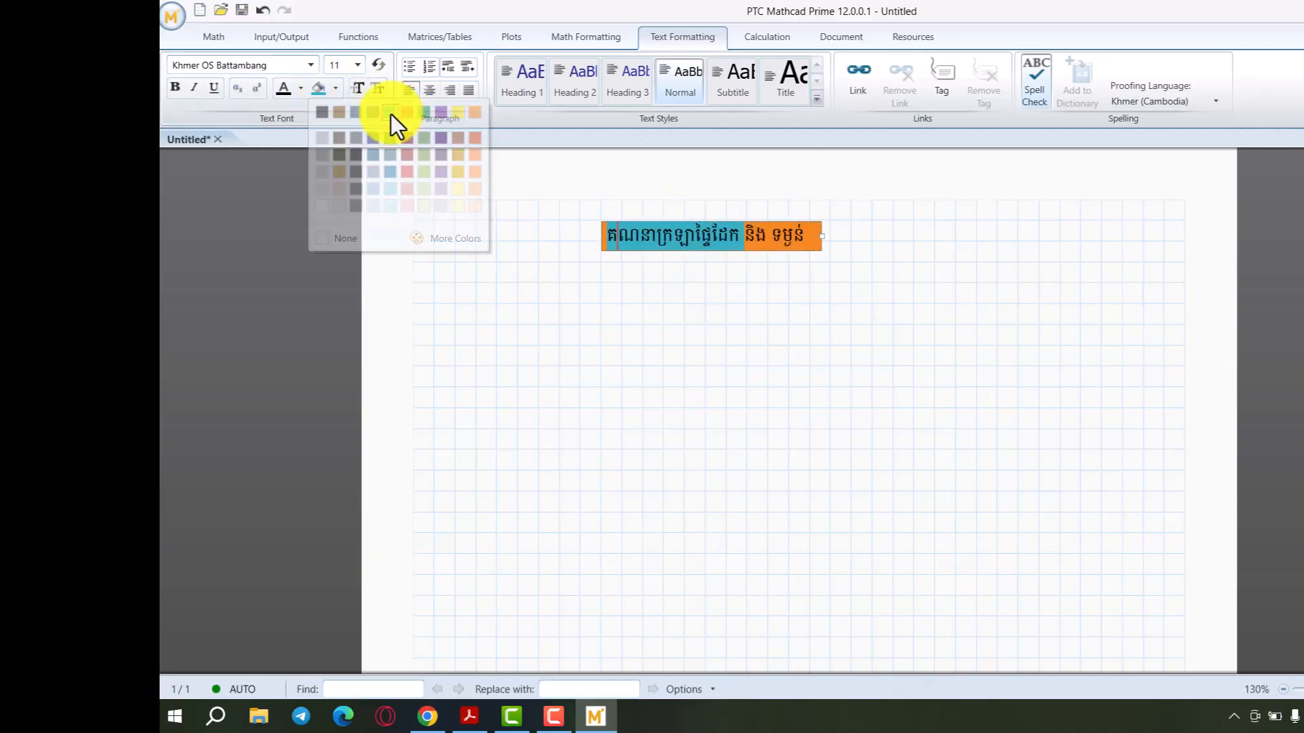
Step: Give the entire title text box a uniform turquoise highlight, replacing the mixed turquoise and orange colouring
{"action": "left_click", "coordinate": [705, 325]}
{"action": "left_click", "coordinate": [692, 242]}
{"action": "left_click", "coordinate": [686, 218]}
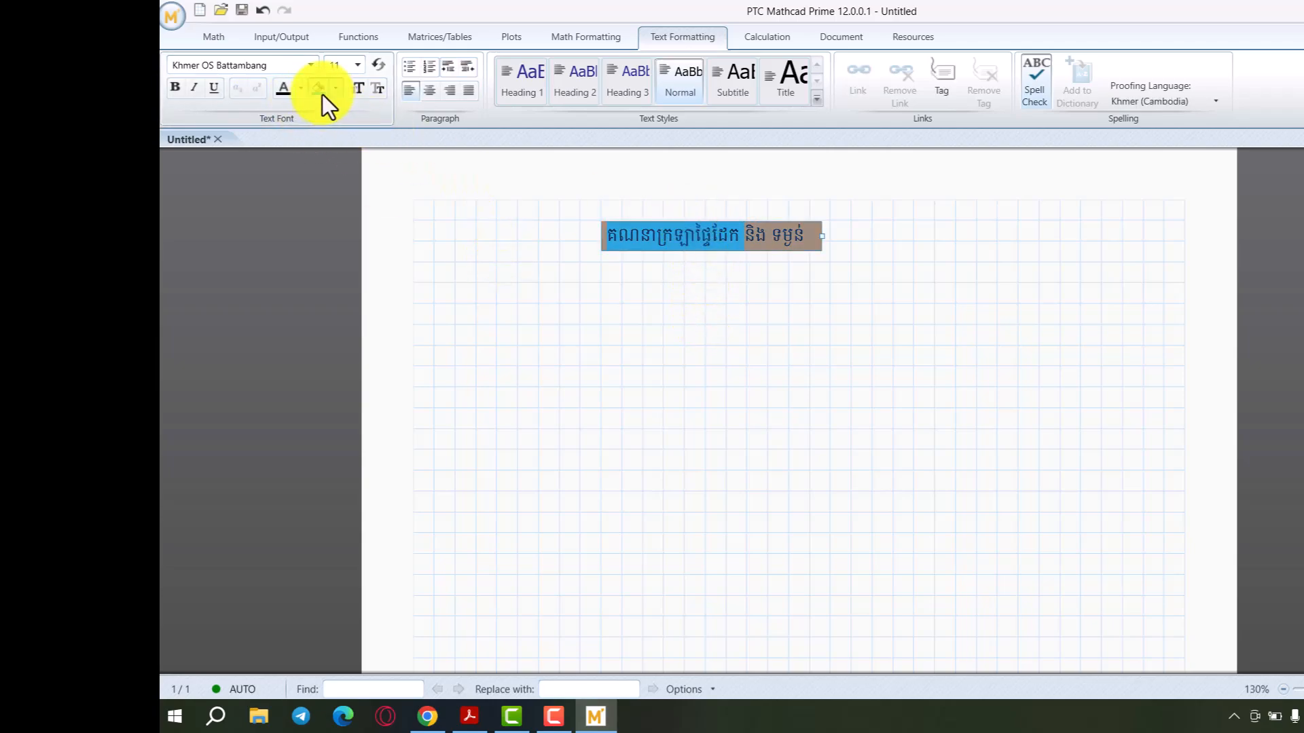
{"action": "left_click", "coordinate": [600, 303]}
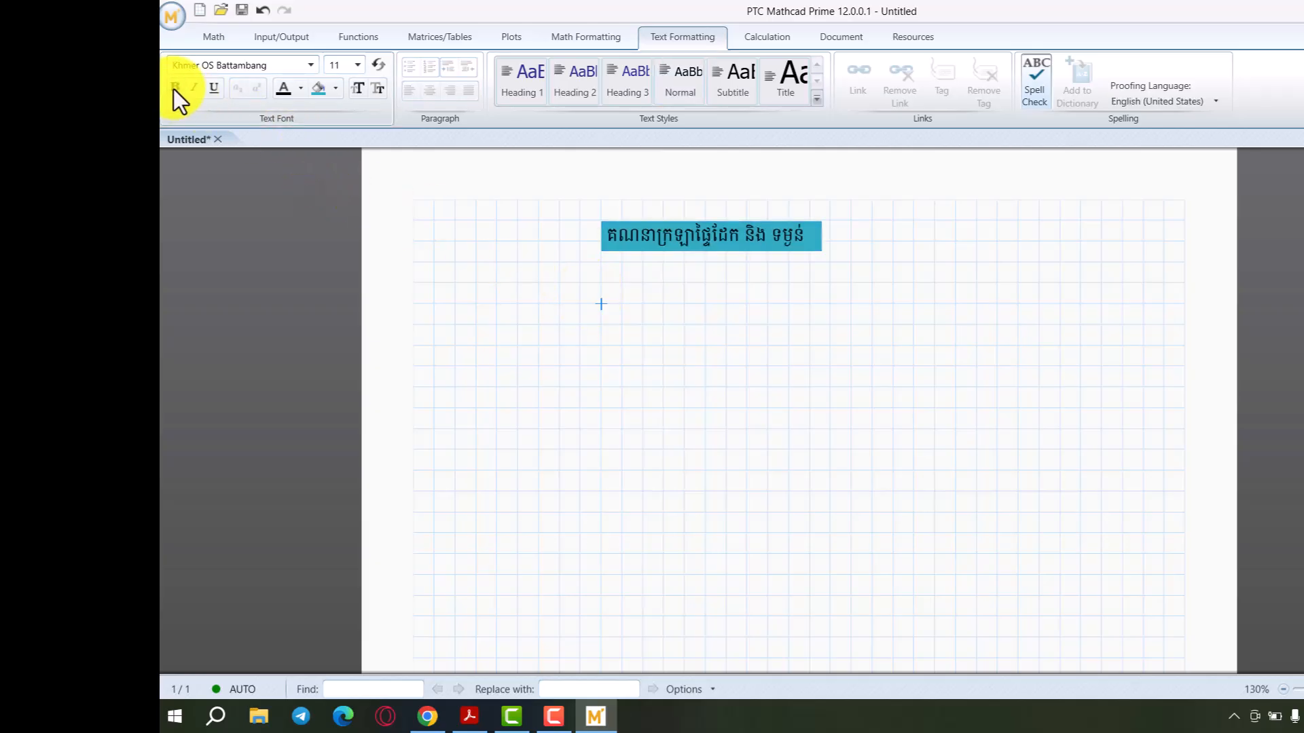
Step: Format the whole title text box as bold, italic and underlined
{"action": "left_click", "coordinate": [672, 224]}
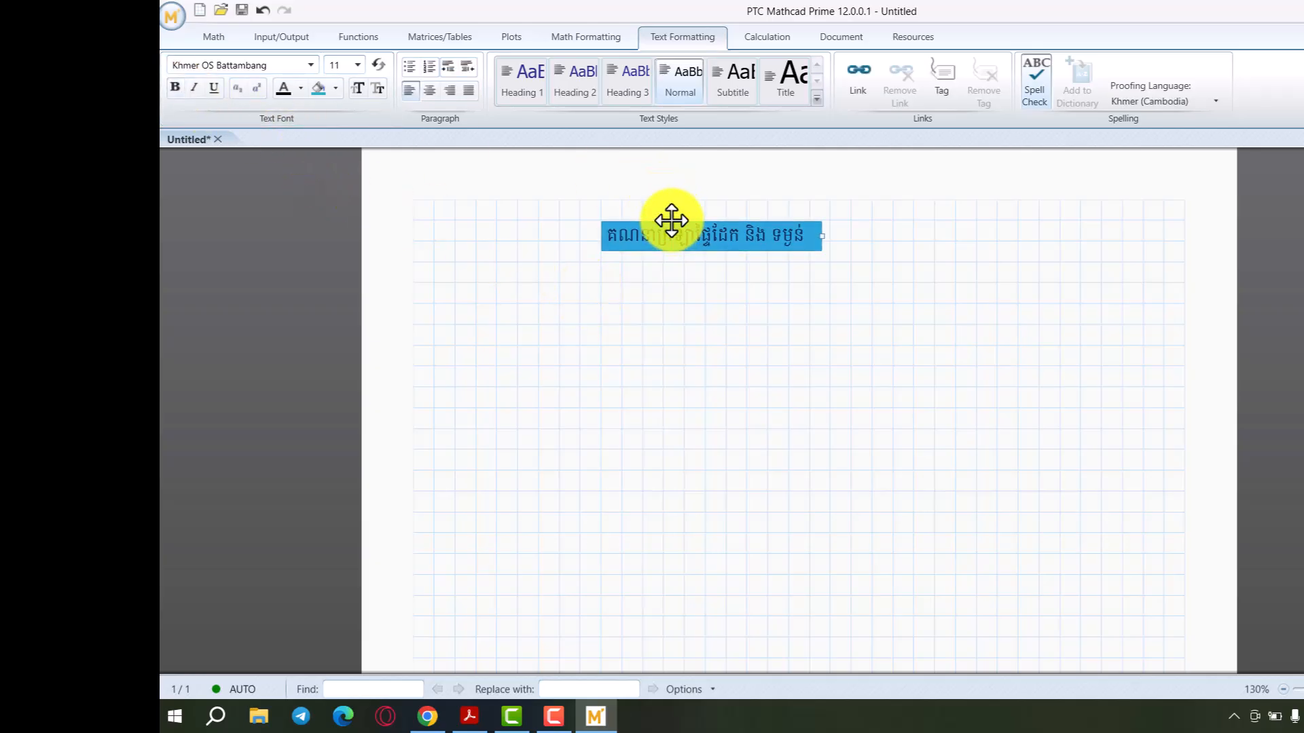
{"action": "left_click", "coordinate": [177, 89]}
{"action": "left_click", "coordinate": [193, 88]}
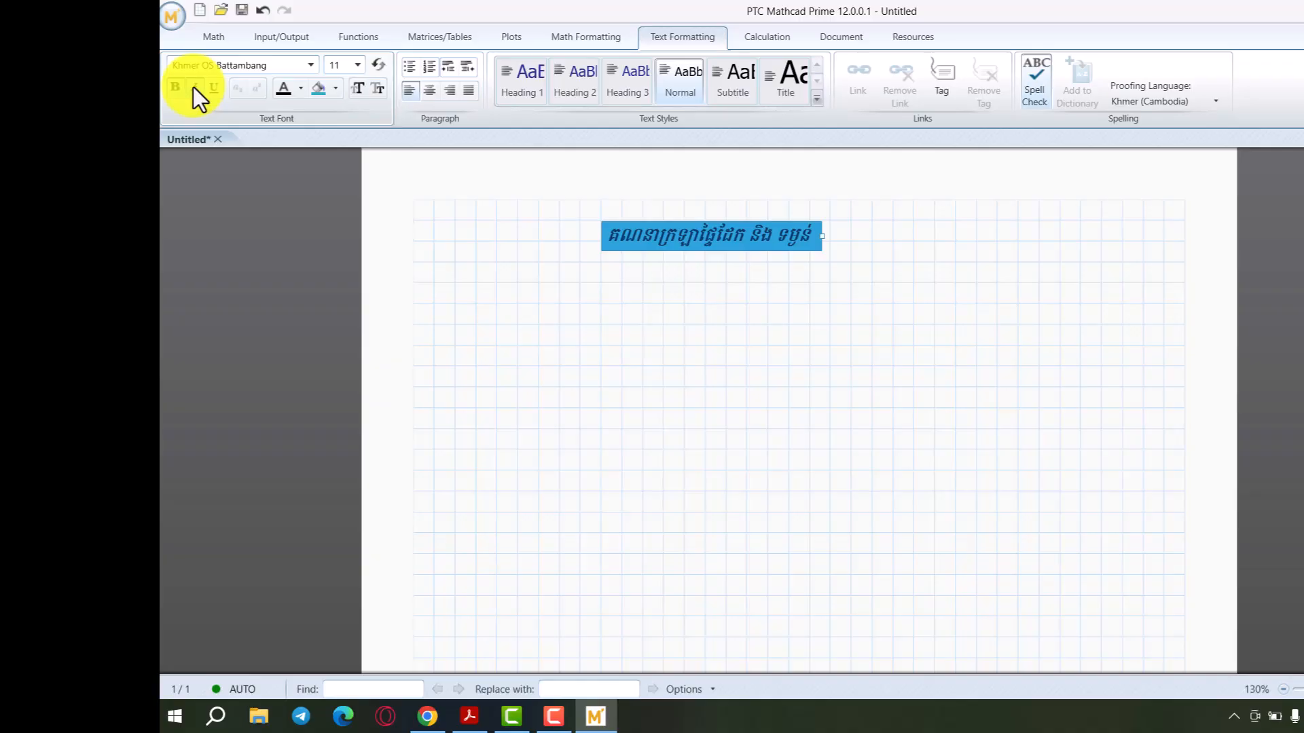
{"action": "left_click", "coordinate": [209, 91]}
{"action": "left_click", "coordinate": [767, 387]}
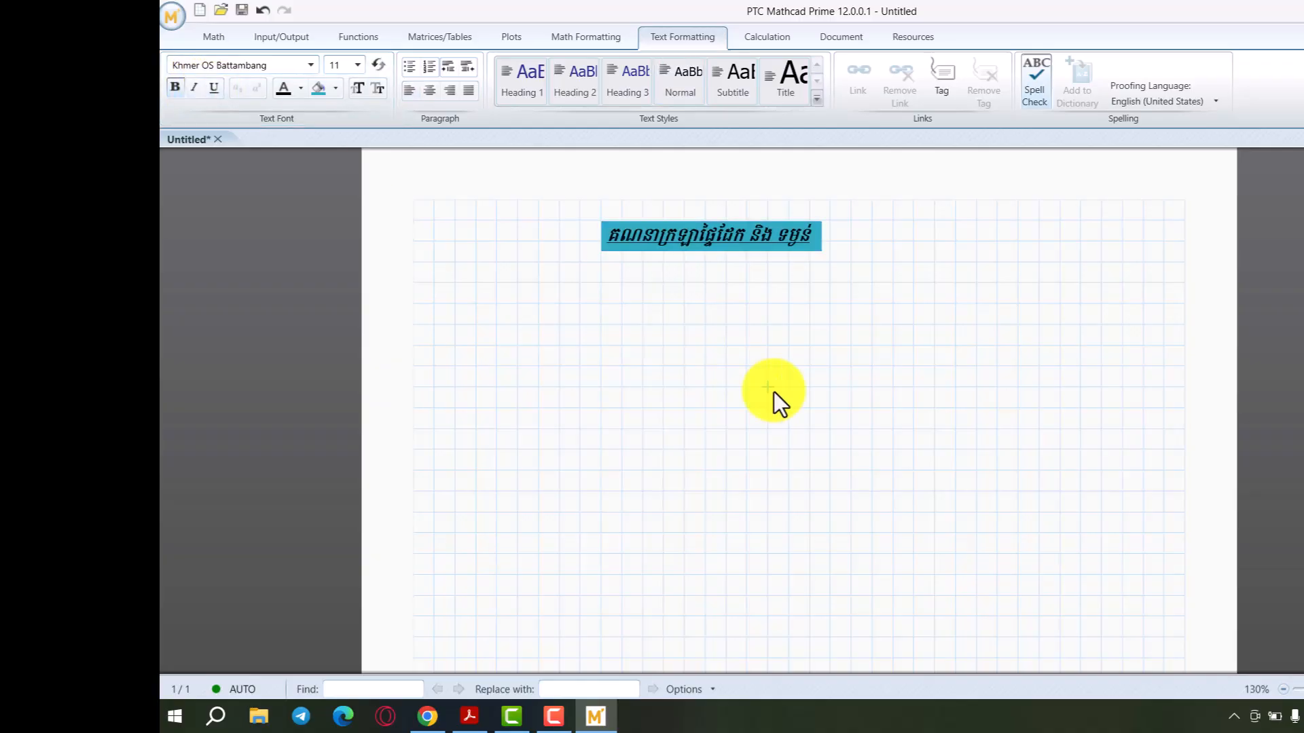
Step: Insert a text box below the title, towards the page's left margin, containing the label "មុខកាត់ដែក"
{"action": "left_click", "coordinate": [488, 301]}
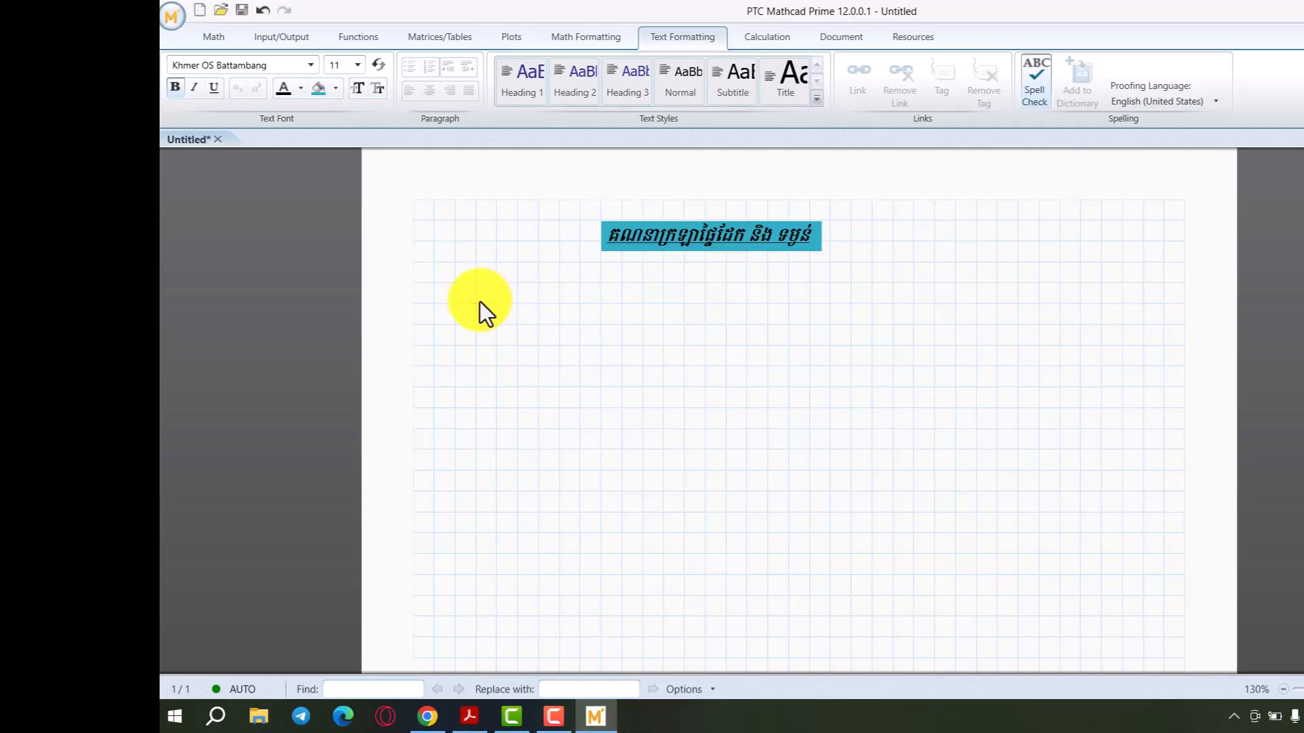
{"action": "key", "text": "ctrl+t"}
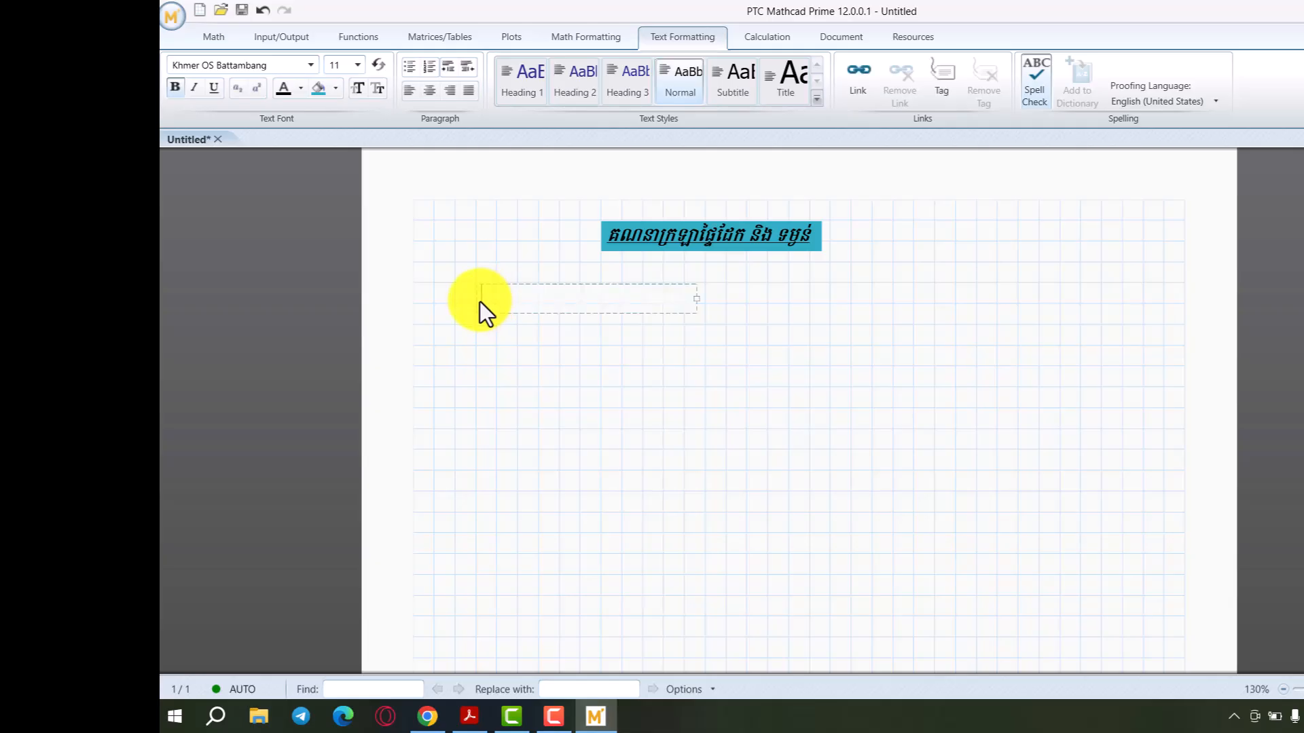
{"action": "type", "text": "អងមន"}
{"action": "key", "text": "BackSpace"}
{"action": "type", "text": "កាតើ"}
{"action": "key", "text": "BackSpace"}
{"action": "type", "text": "់ដែ"}
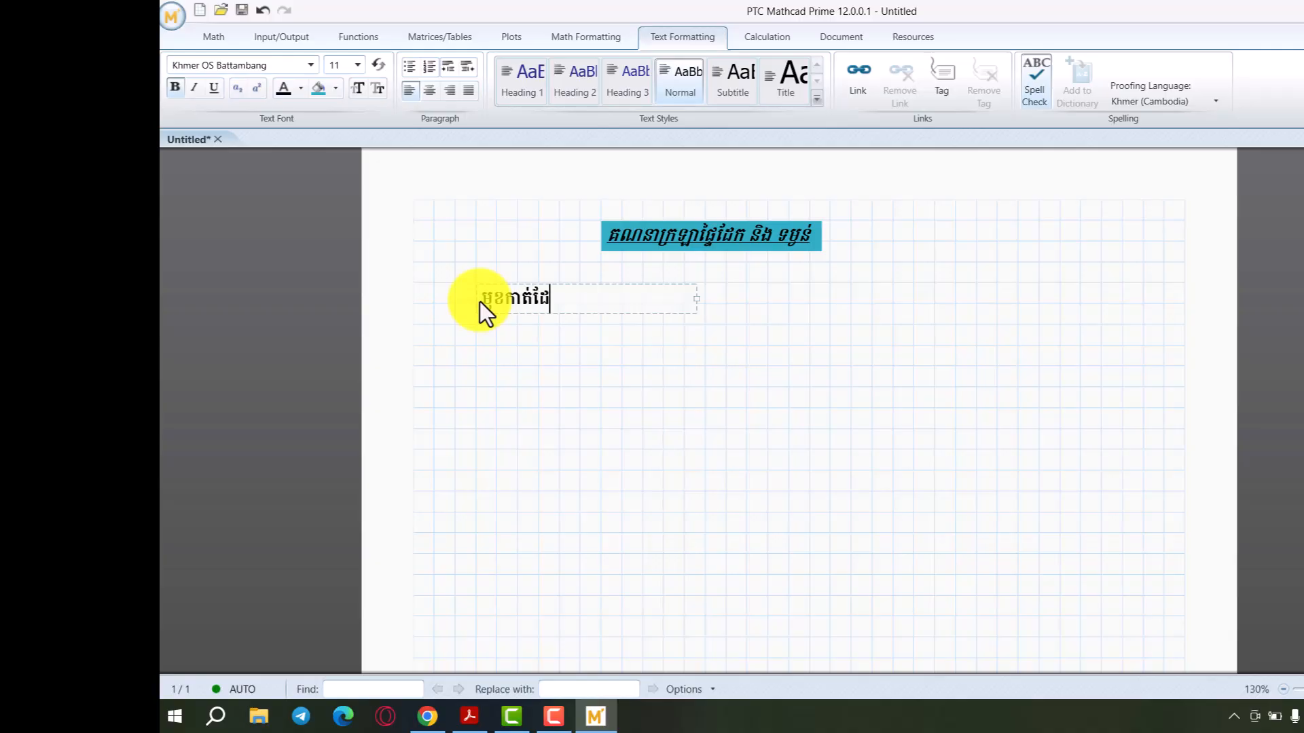
{"action": "type", "text": "ក"}
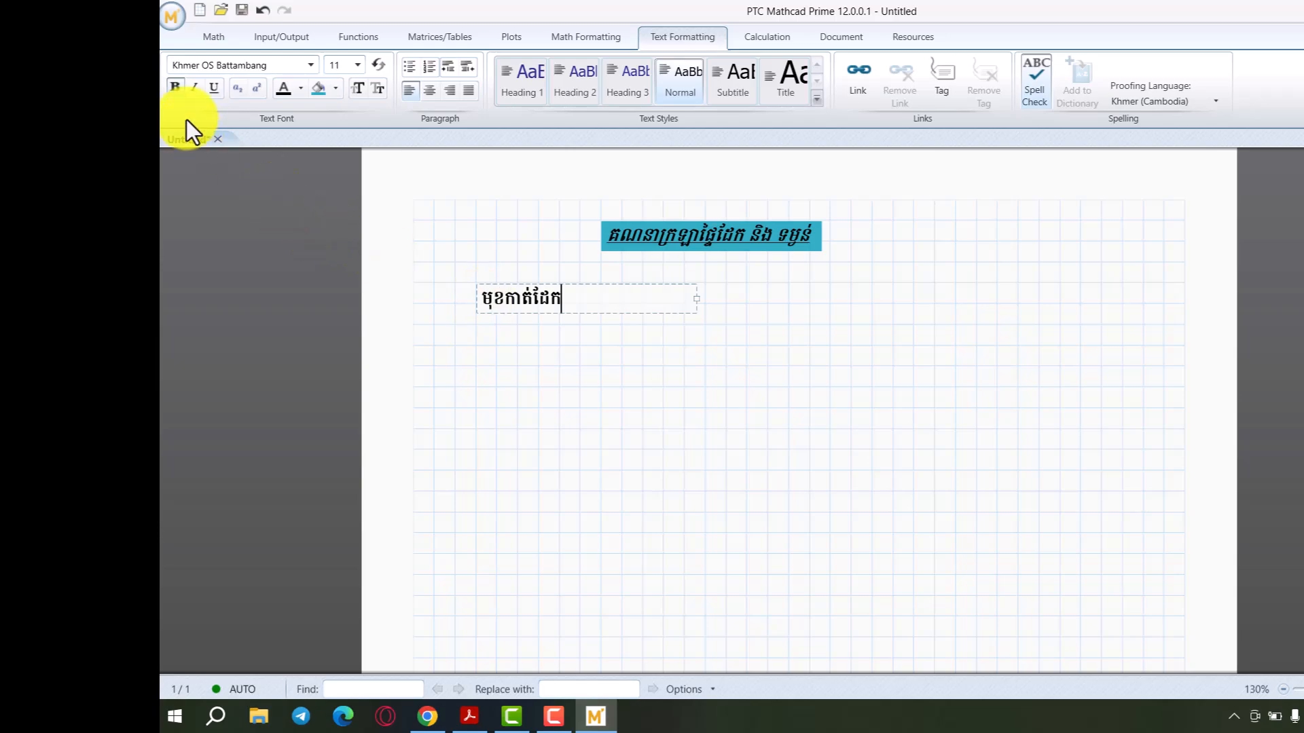
Step: Remove the bold formatting from the "មុខកាត់ដែក" label and widen its text box slightly
{"action": "left_click", "coordinate": [547, 284]}
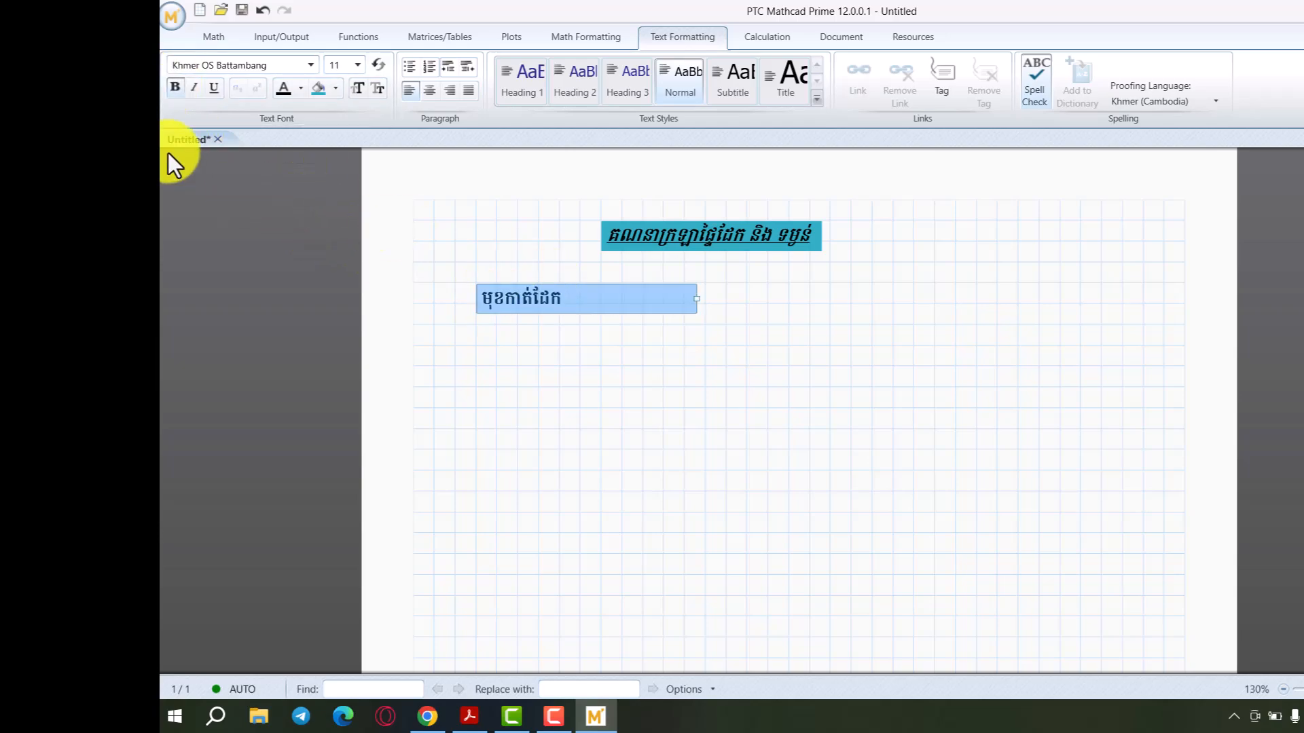
{"action": "left_click", "coordinate": [597, 300]}
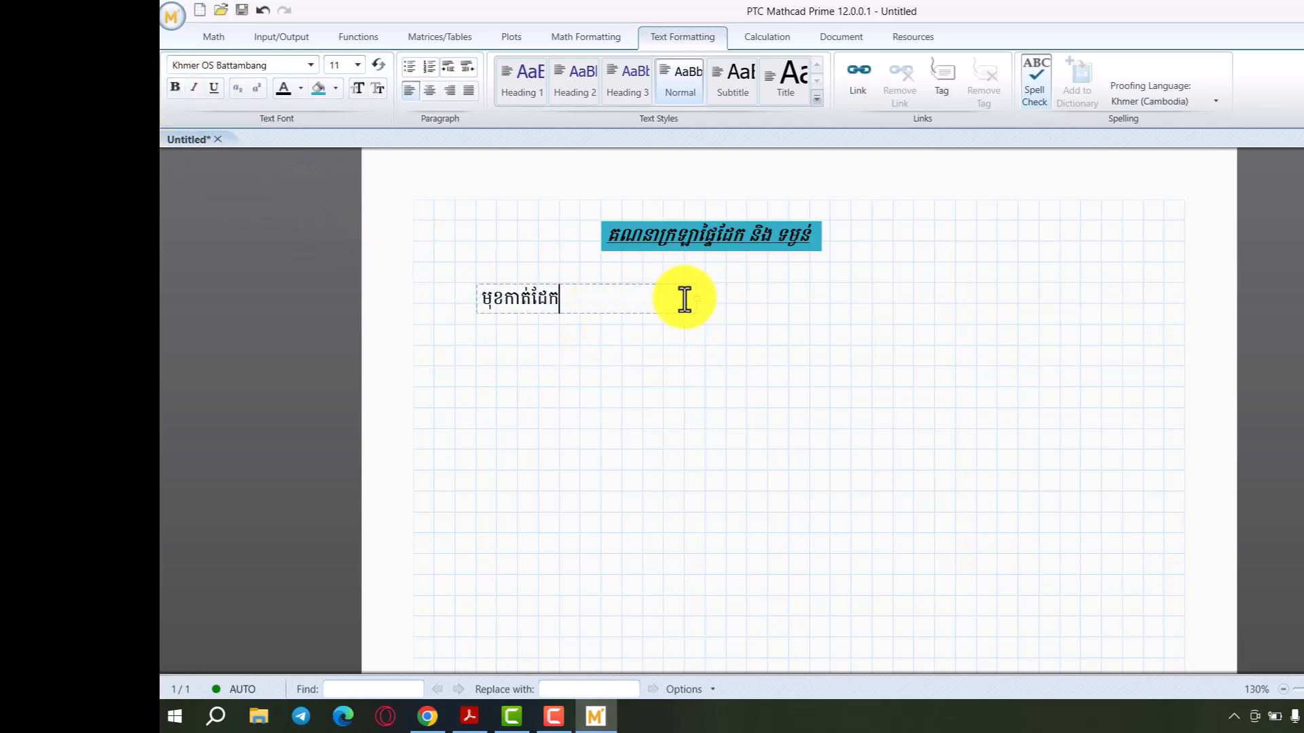
{"action": "left_click_drag", "start_coordinate": [696, 299], "coordinate": [741, 300]}
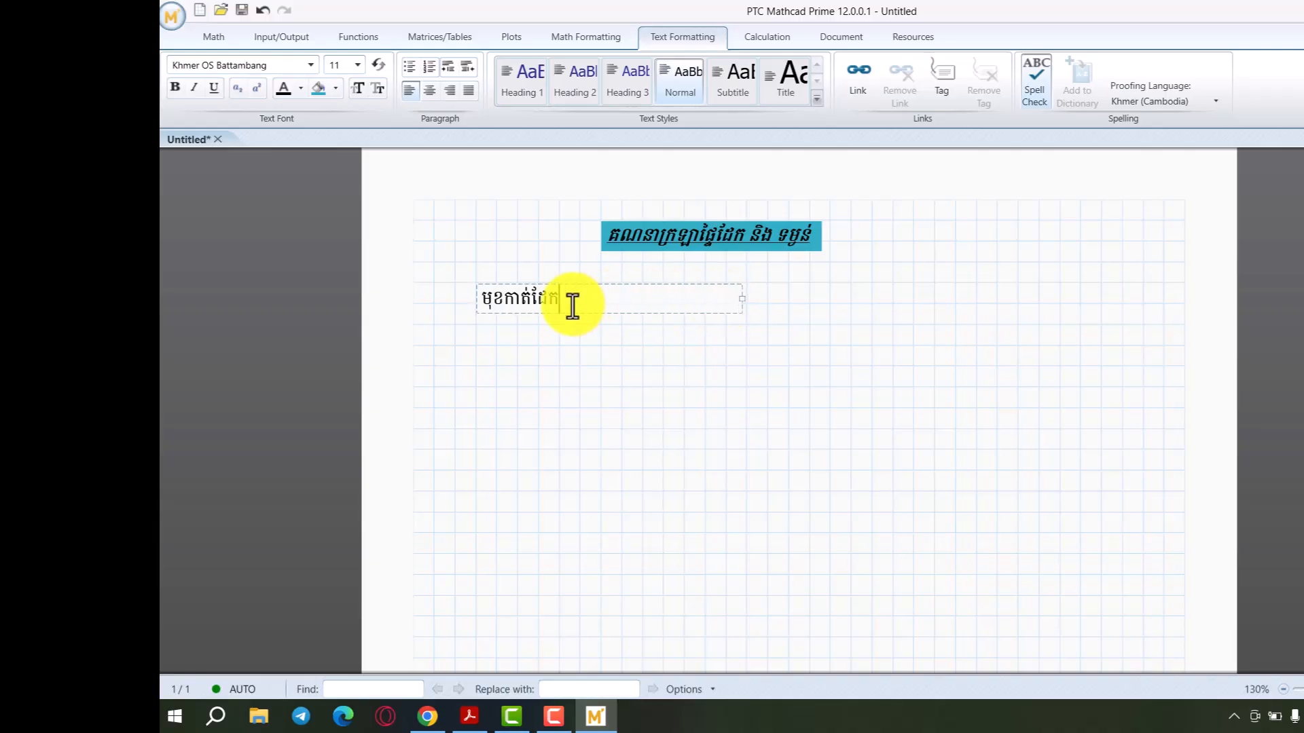
Step: Append the English text "(Bar Daimeter)" directly after the "មុខកាត់ដែក" label
{"action": "type", "text": "("}
{"action": "key", "text": "alt+shift"}
{"action": "type", "text": "Bar Daimeter)"}
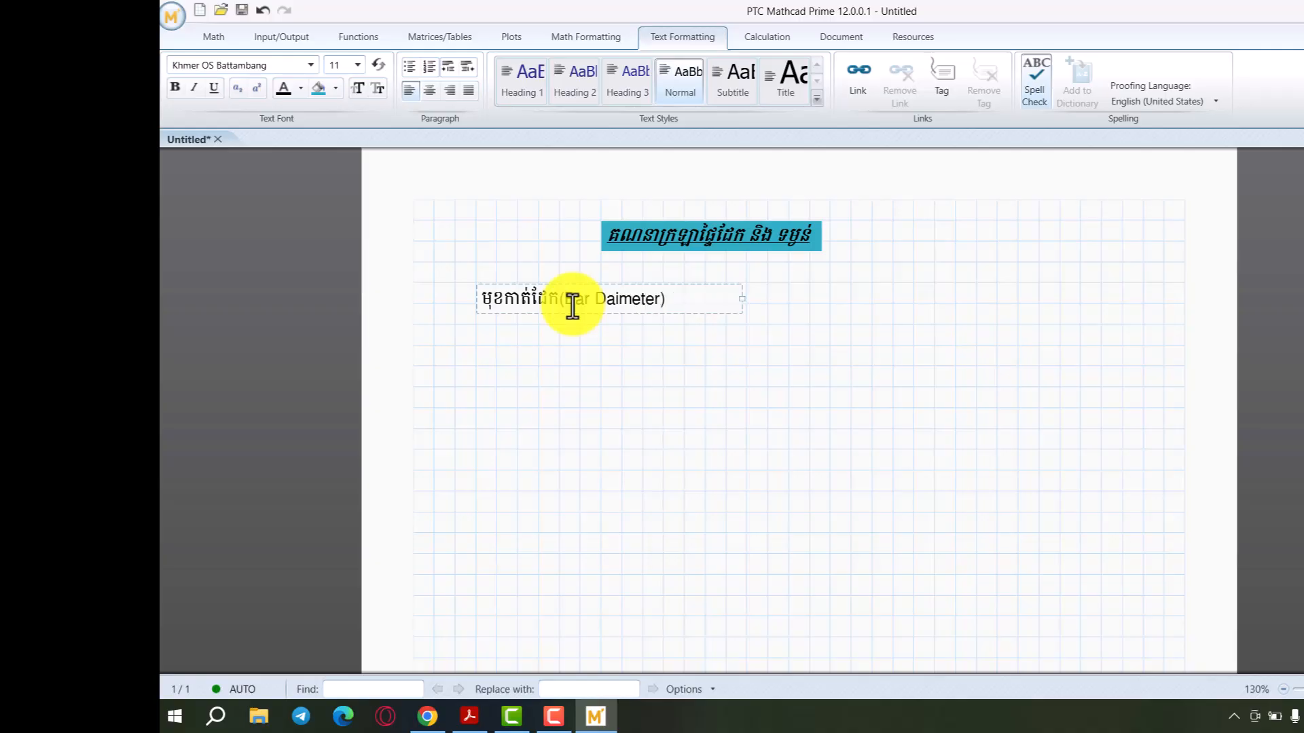
{"action": "left_click", "coordinate": [662, 362]}
Step: Start a definition of D beside the bar diameter label and assign it an empty matrix of one row and 12 columns
{"action": "left_click", "coordinate": [786, 304]}
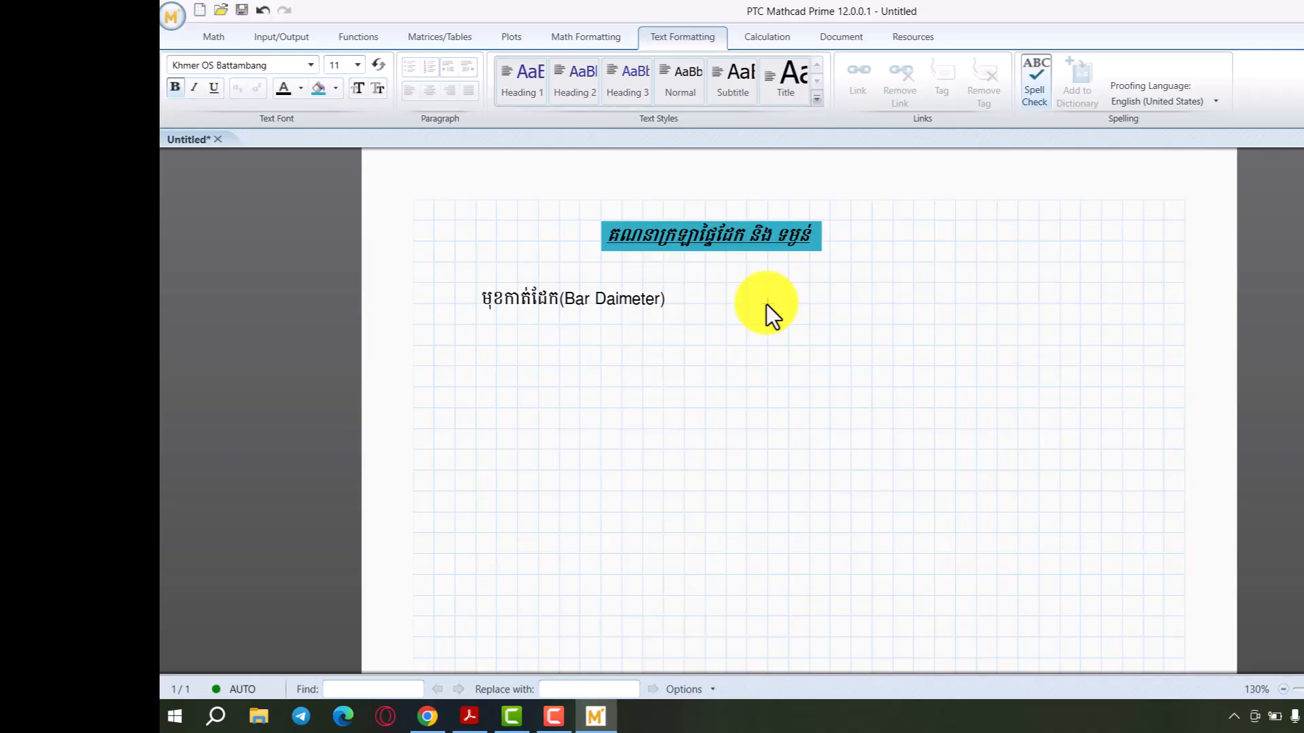
{"action": "type", "text": "D:="}
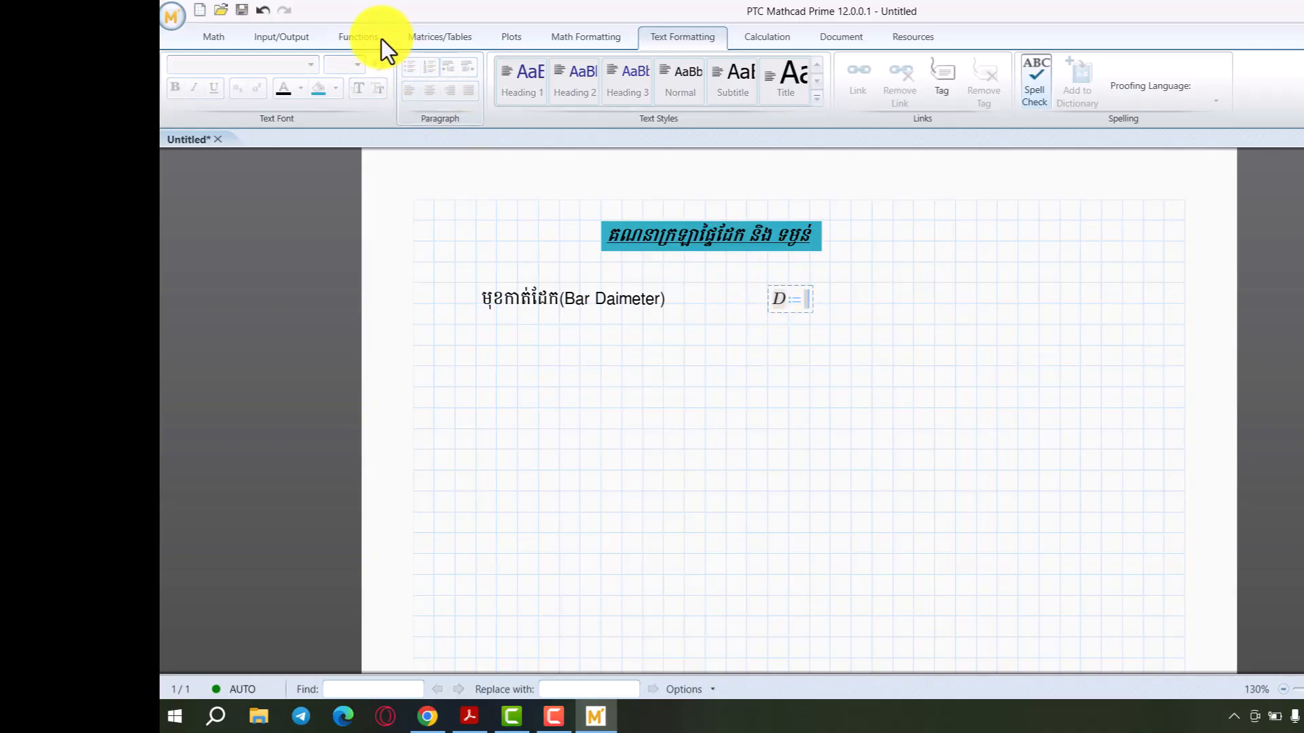
{"action": "left_click", "coordinate": [432, 41]}
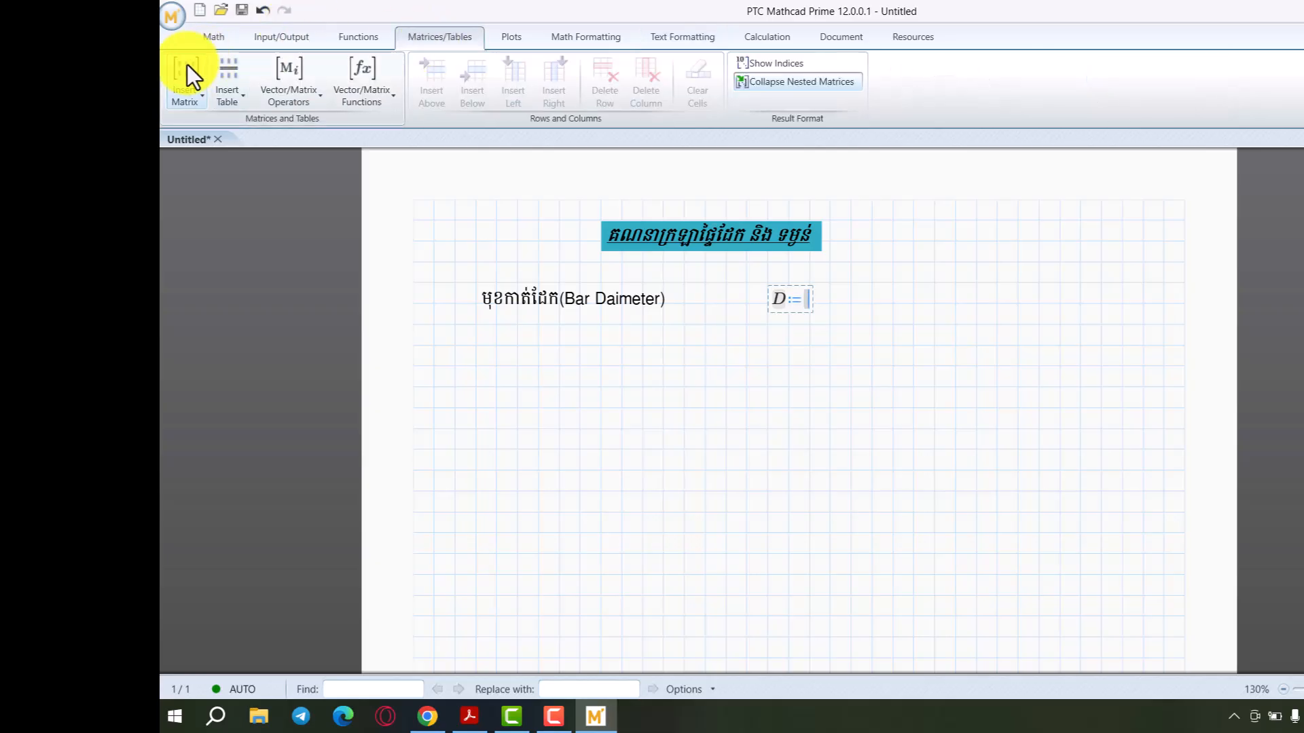
{"action": "left_click", "coordinate": [185, 99]}
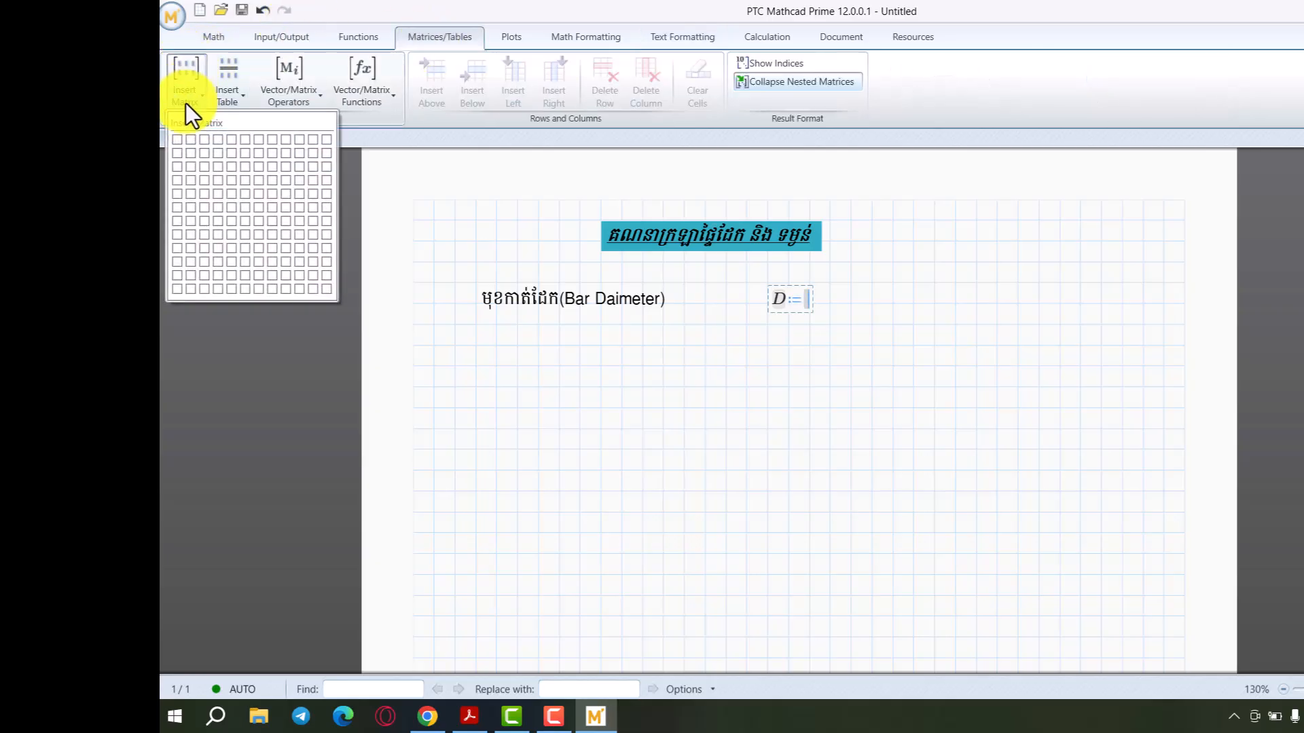
{"action": "left_click", "coordinate": [324, 140]}
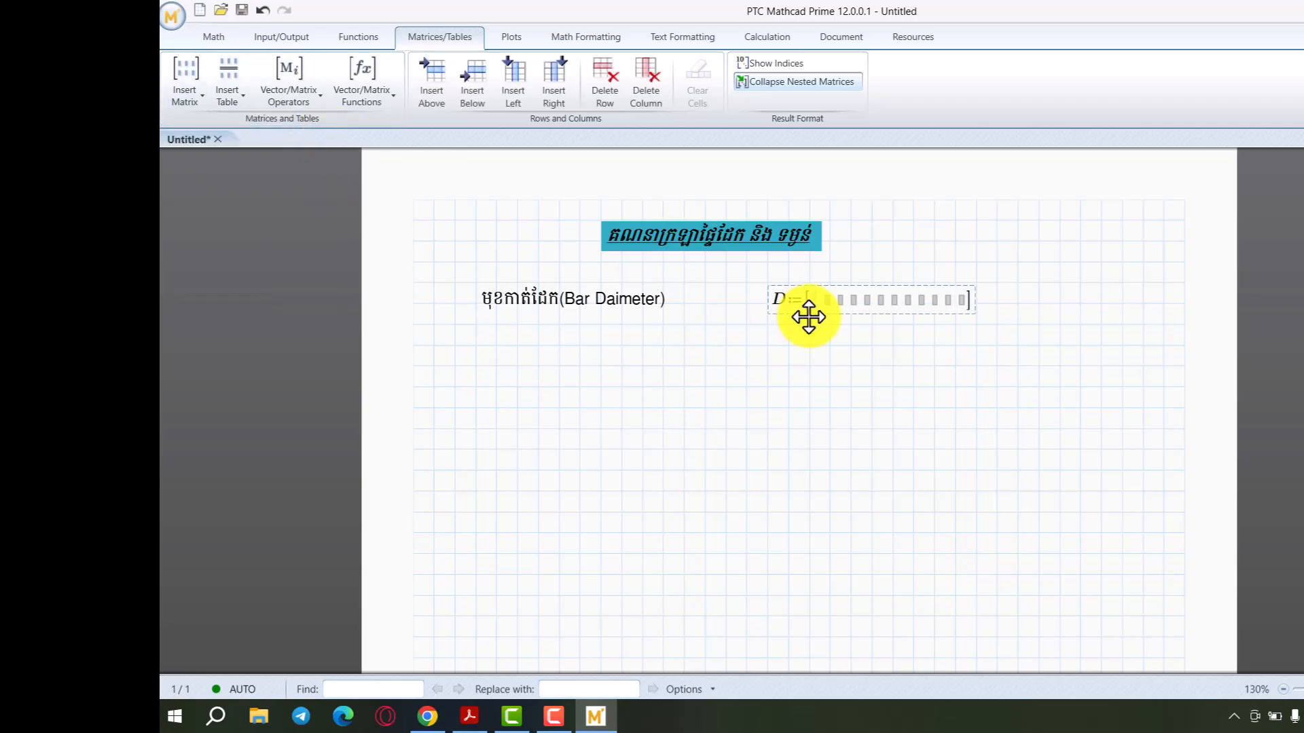
Step: Fill the D matrix in order with the values 6, 8, 10, 12, 14, 16, 18, 20, 22, 25, 28 and 32
{"action": "type", "text": ":=[6"}
{"action": "key", "text": "Tab"}
{"action": "type", "text": "8"}
{"action": "key", "text": "Tab"}
{"action": "type", "text": "10"}
{"action": "key", "text": "Tab"}
{"action": "type", "text": "12 14"}
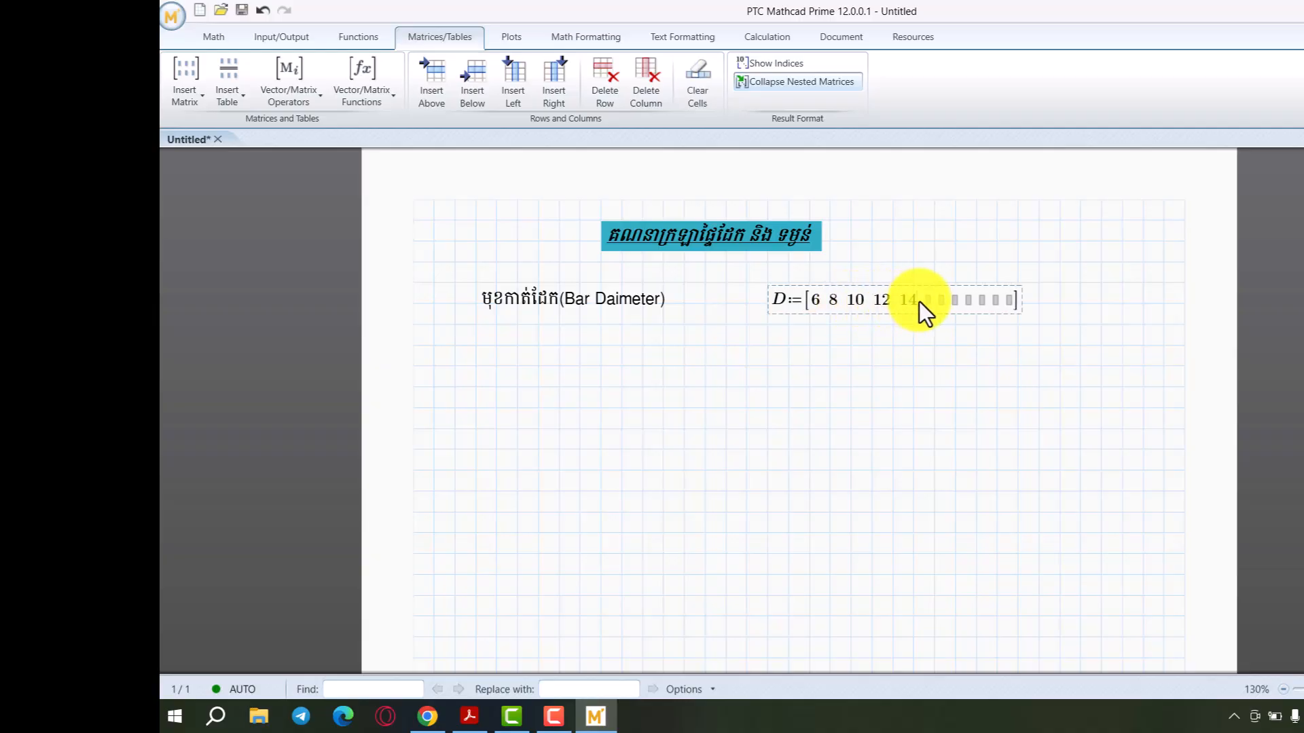
{"action": "key", "text": "Tab"}
{"action": "type", "text": "16"}
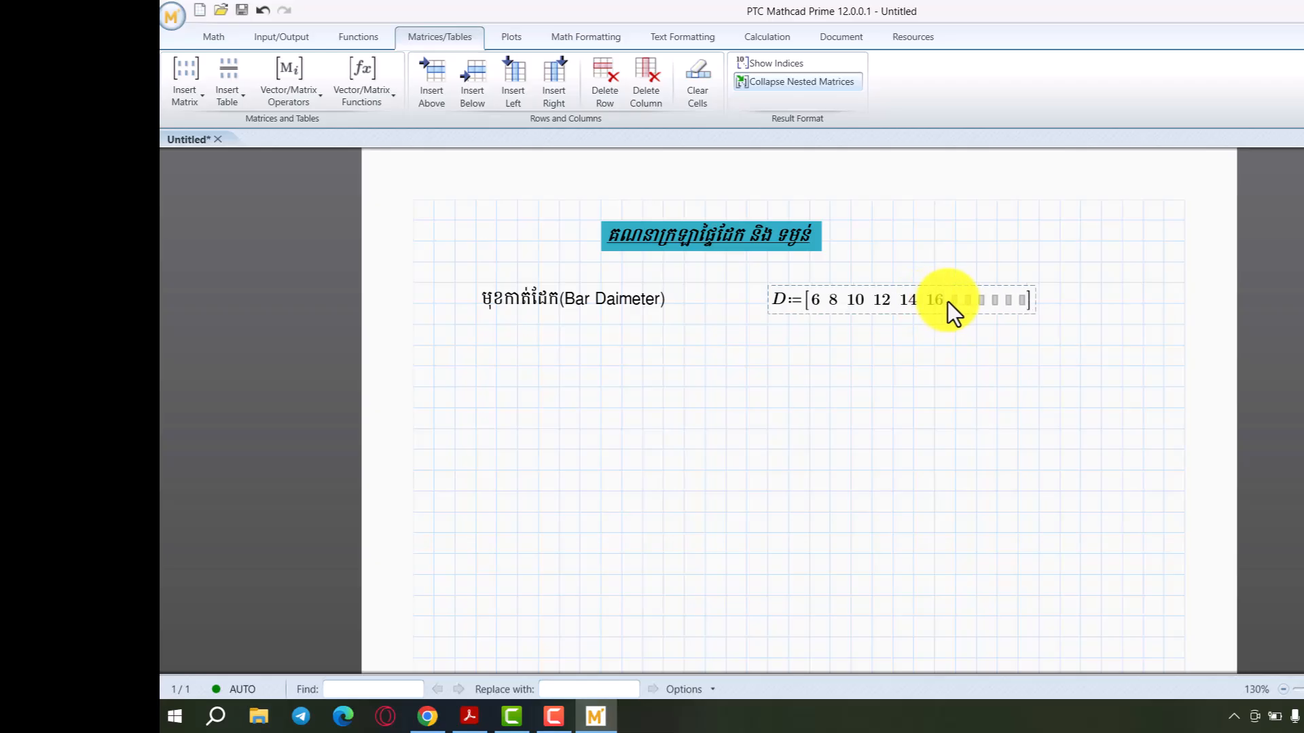
{"action": "key", "text": "Tab"}
{"action": "type", "text": "18"}
{"action": "key", "text": "Tab"}
{"action": "type", "text": "20"}
{"action": "key", "text": "Tab"}
{"action": "type", "text": "22"}
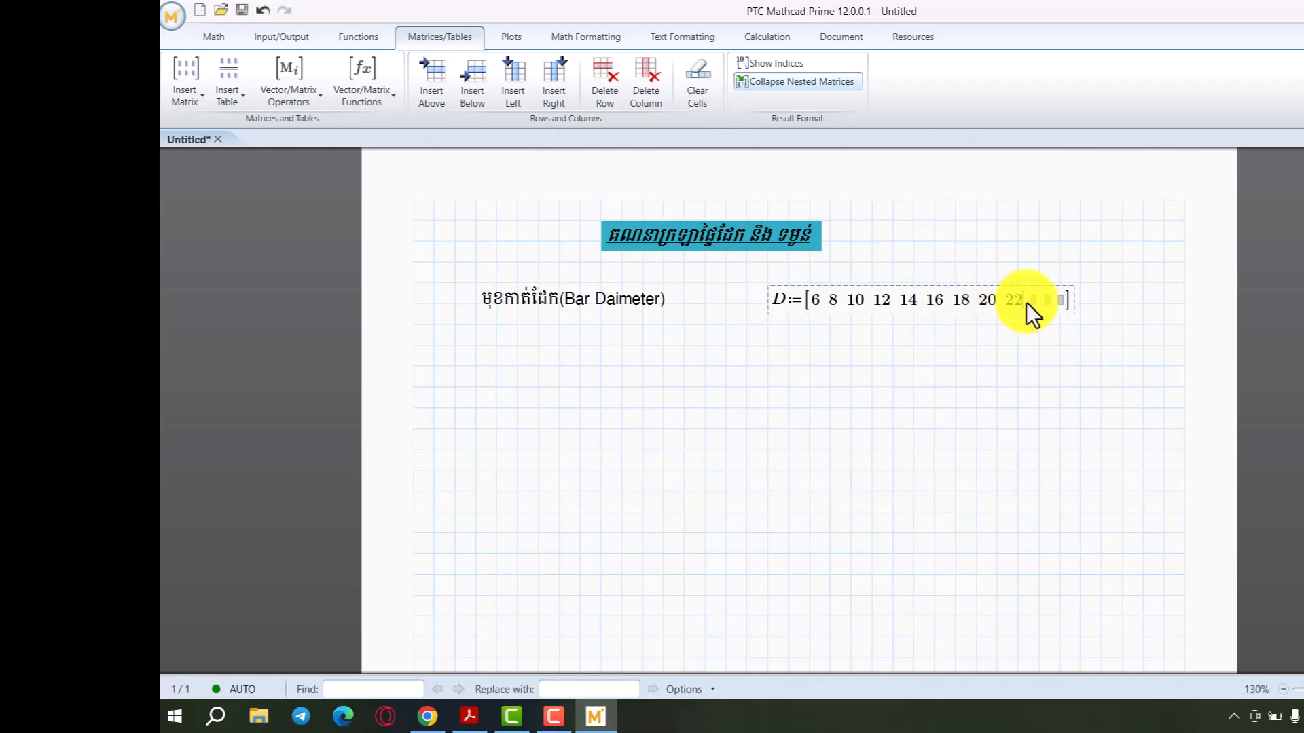
{"action": "key", "text": "Tab"}
{"action": "type", "text": "25 "}
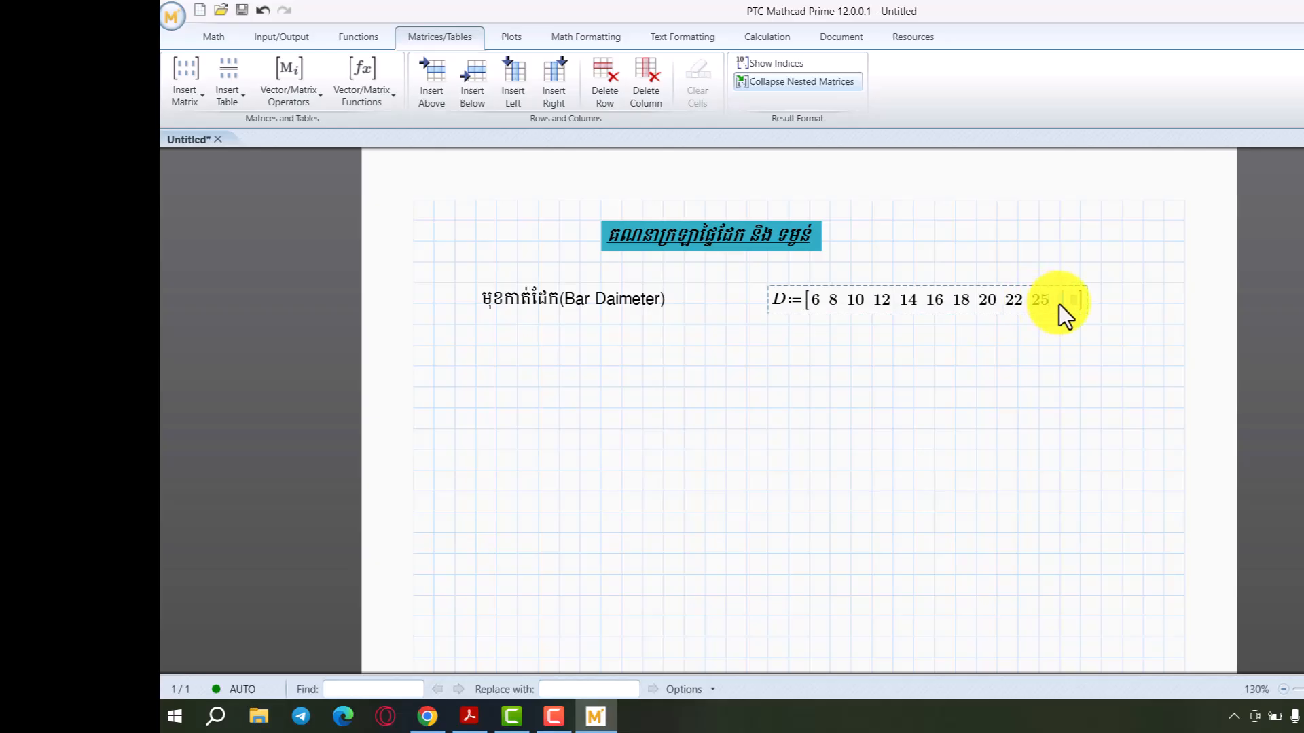
{"action": "type", "text": "28"}
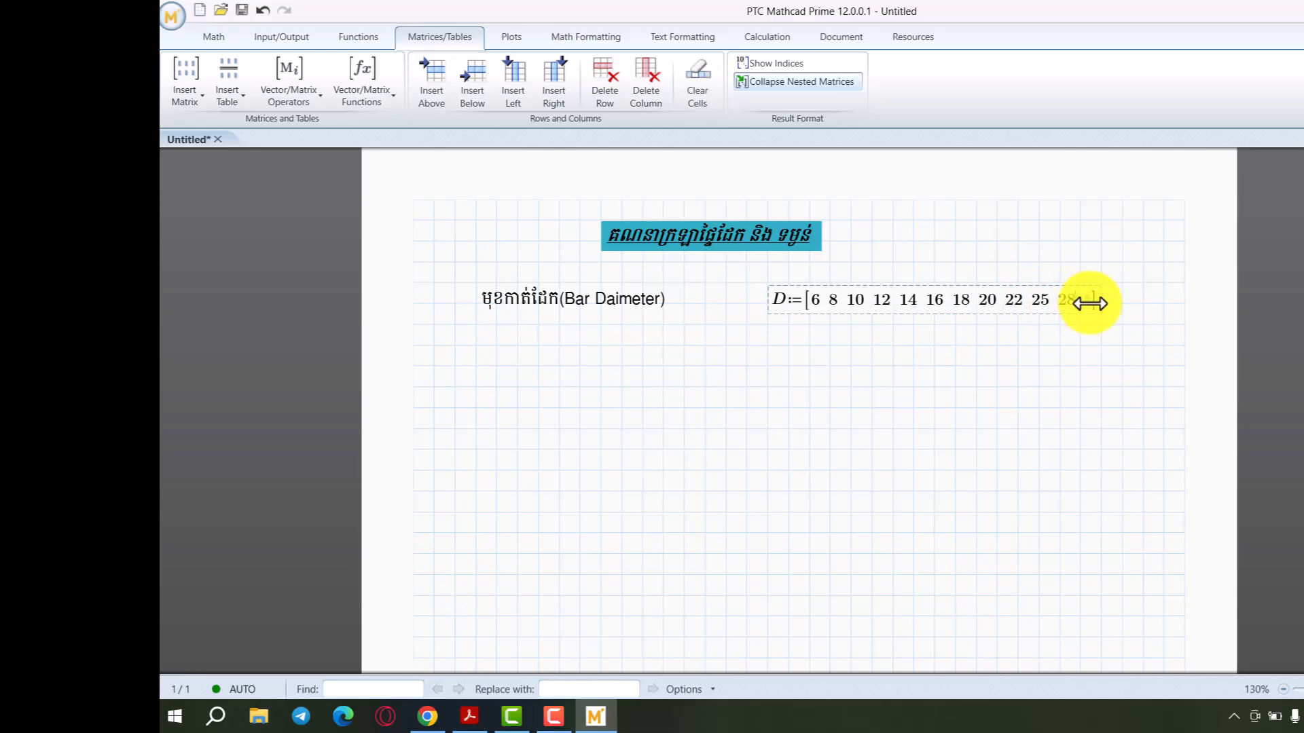
{"action": "key", "text": "Tab"}
{"action": "type", "text": "32"}
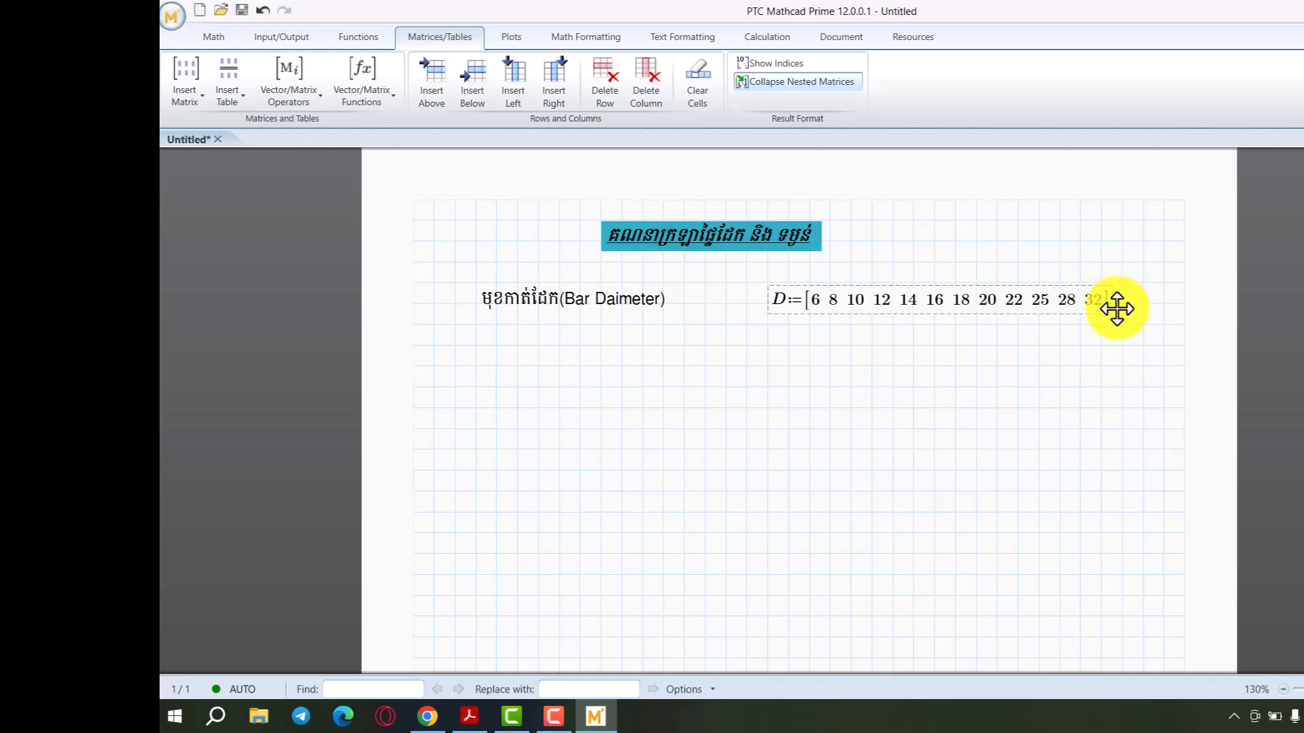
Step: Apply the transpose operator to the whole D matrix and append the unit mm
{"action": "left_click", "coordinate": [1108, 304]}
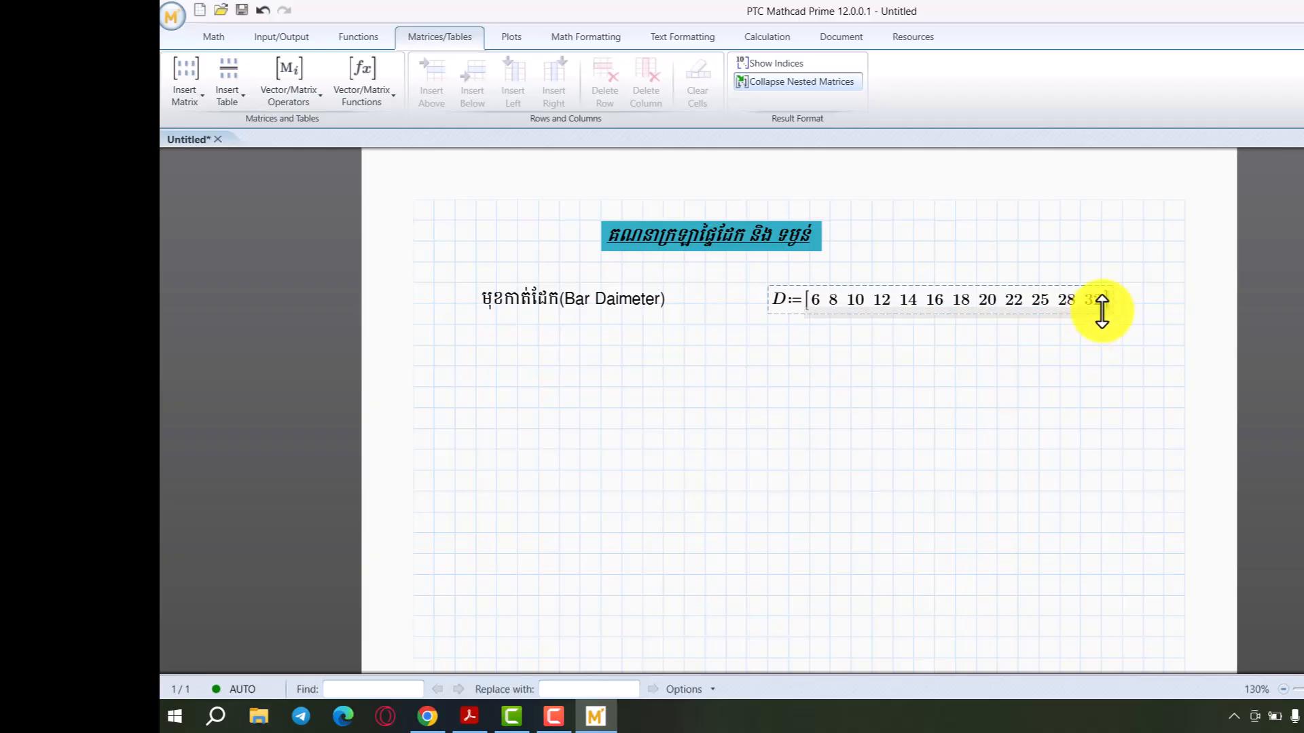
{"action": "left_click", "coordinate": [294, 94]}
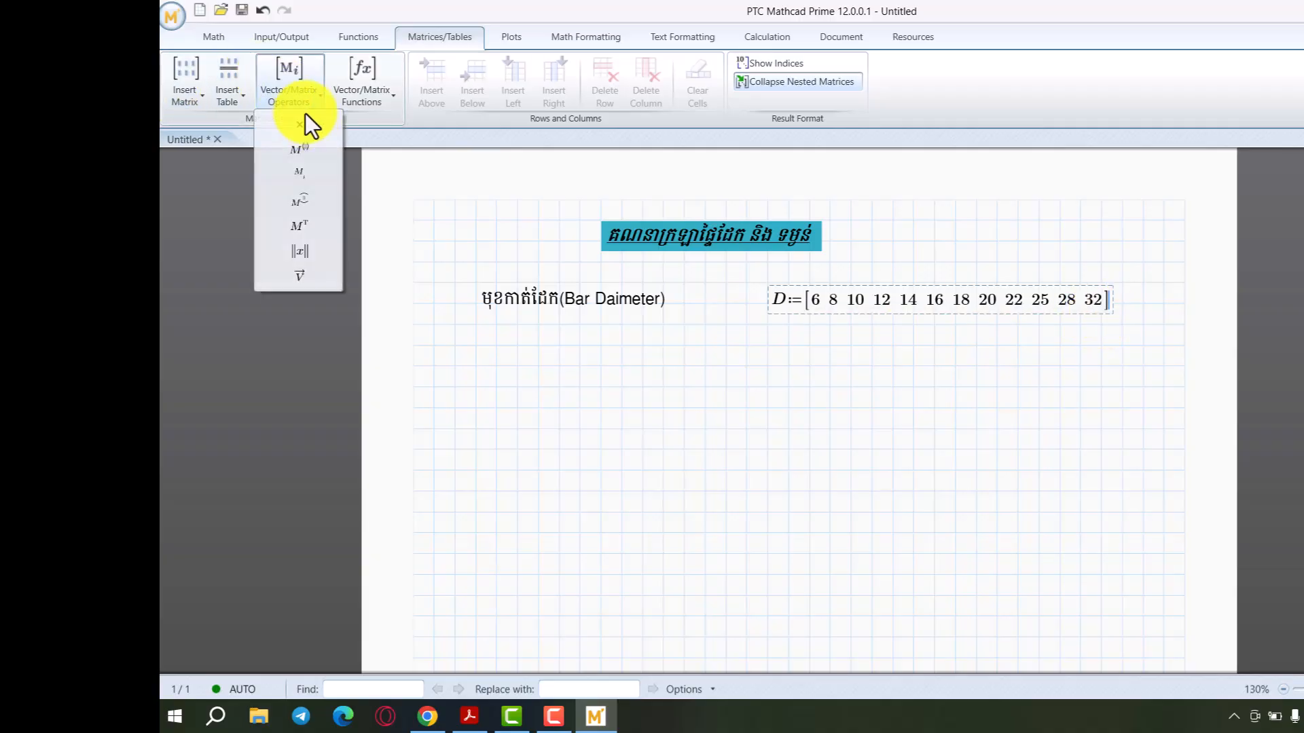
{"action": "left_click", "coordinate": [306, 224]}
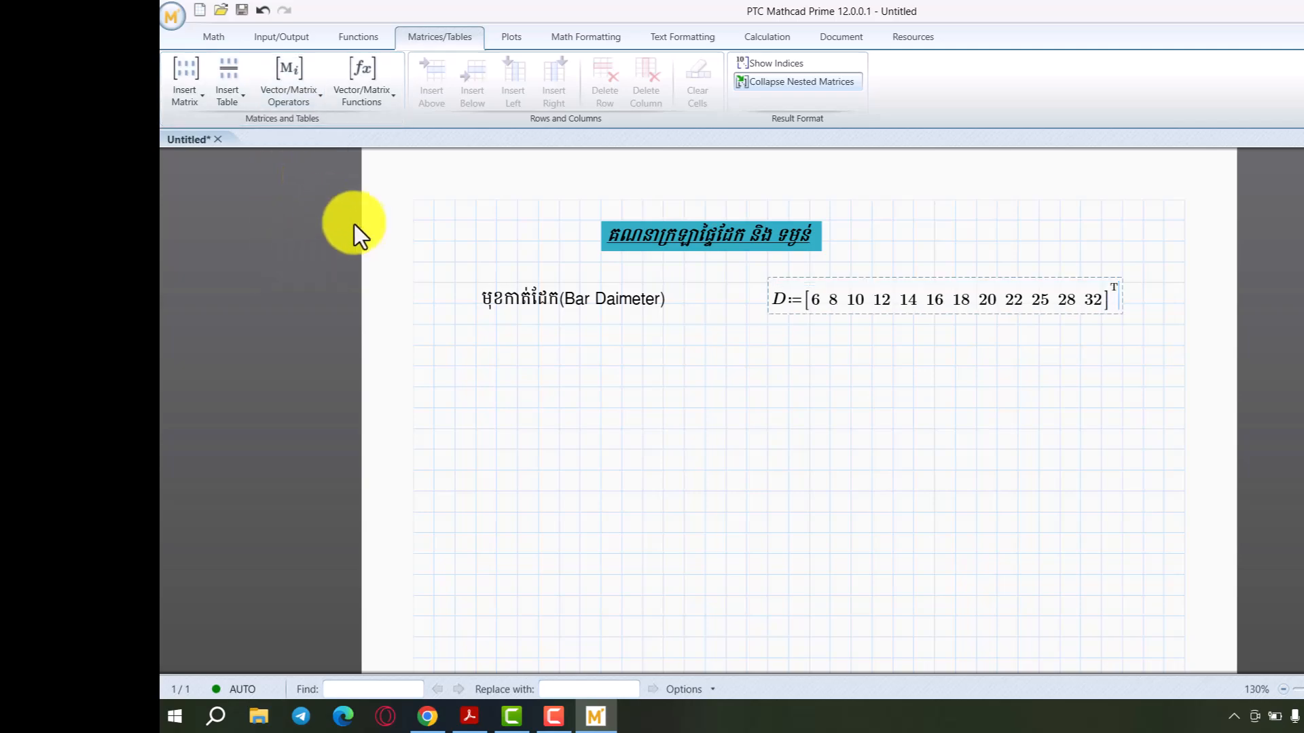
{"action": "type", "text": "mm"}
{"action": "left_click", "coordinate": [956, 470]}
Step: Move the D definition closer to the bar diameter label, keeping it on the same line
{"action": "left_click", "coordinate": [876, 301]}
{"action": "left_click_drag", "start_coordinate": [812, 274], "coordinate": [748, 276]}
{"action": "left_click", "coordinate": [767, 368]}
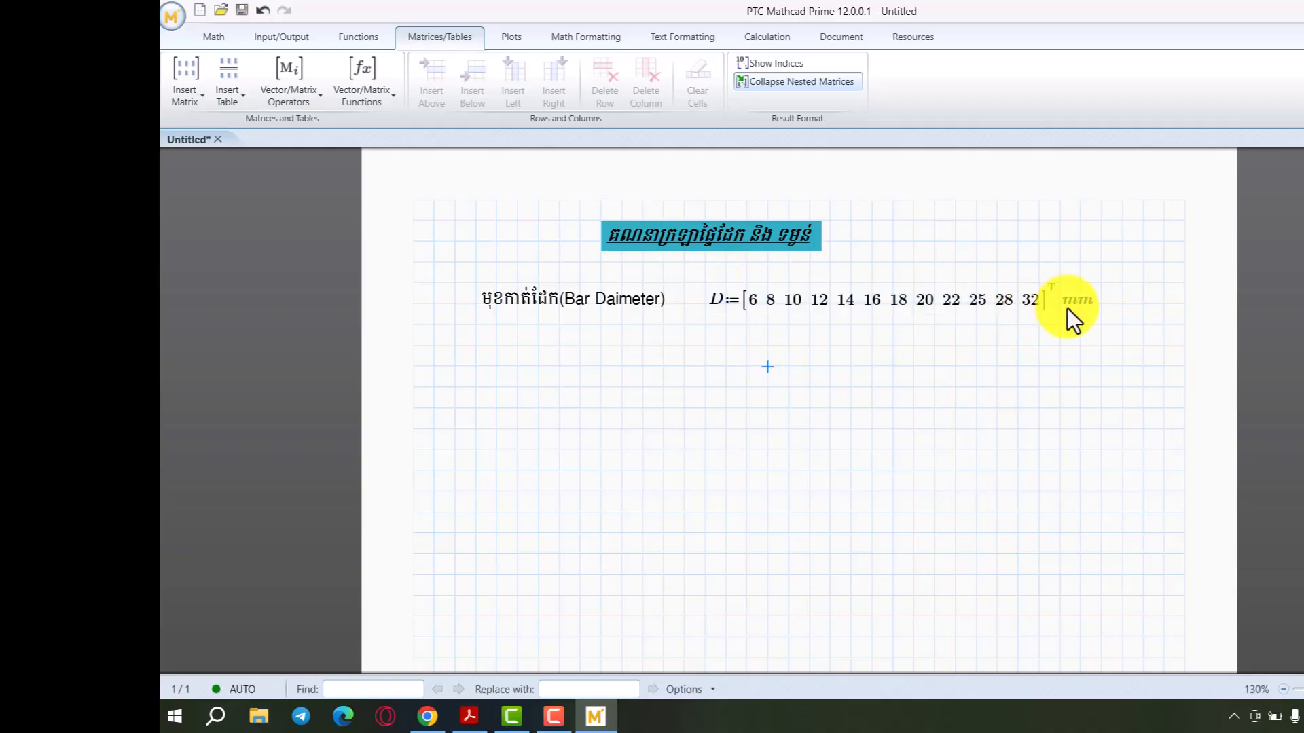
Step: Delete the mm after the transposed D matrix and insert mm again from the program's list of length units
{"action": "left_click", "coordinate": [1095, 303]}
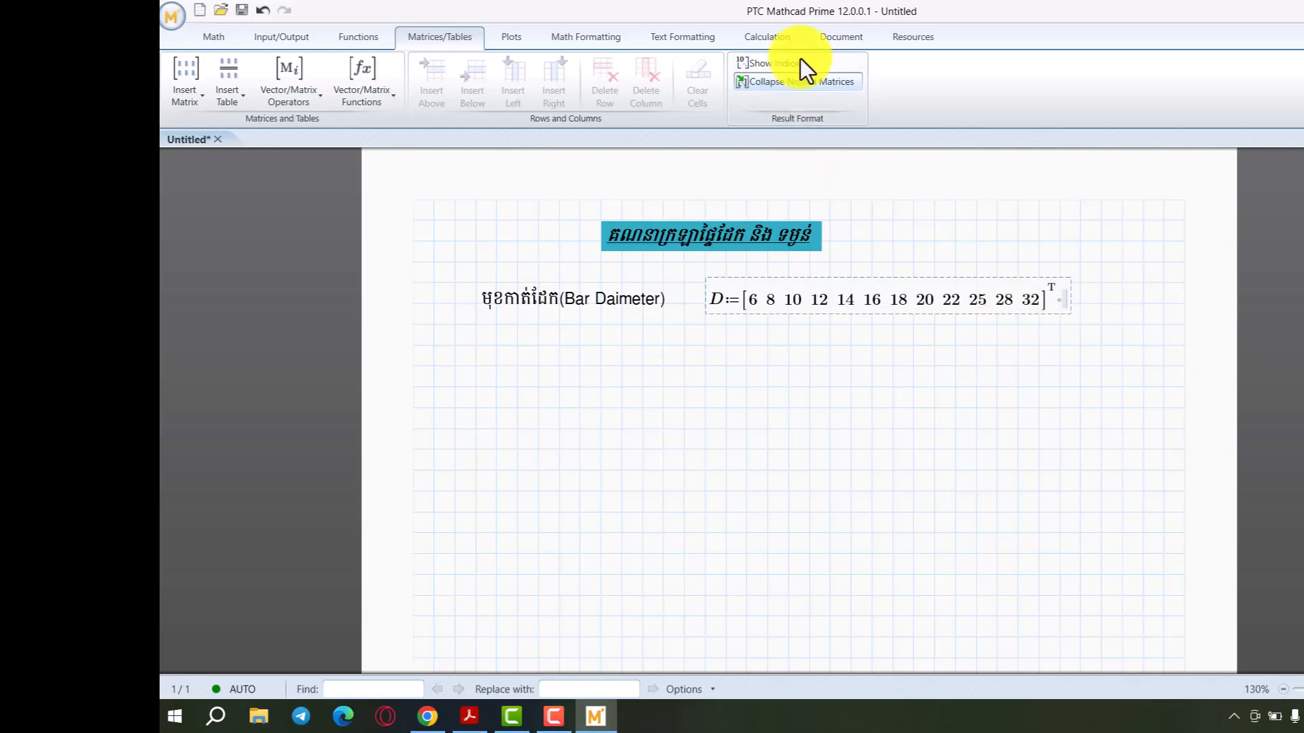
{"action": "left_click", "coordinate": [214, 38]}
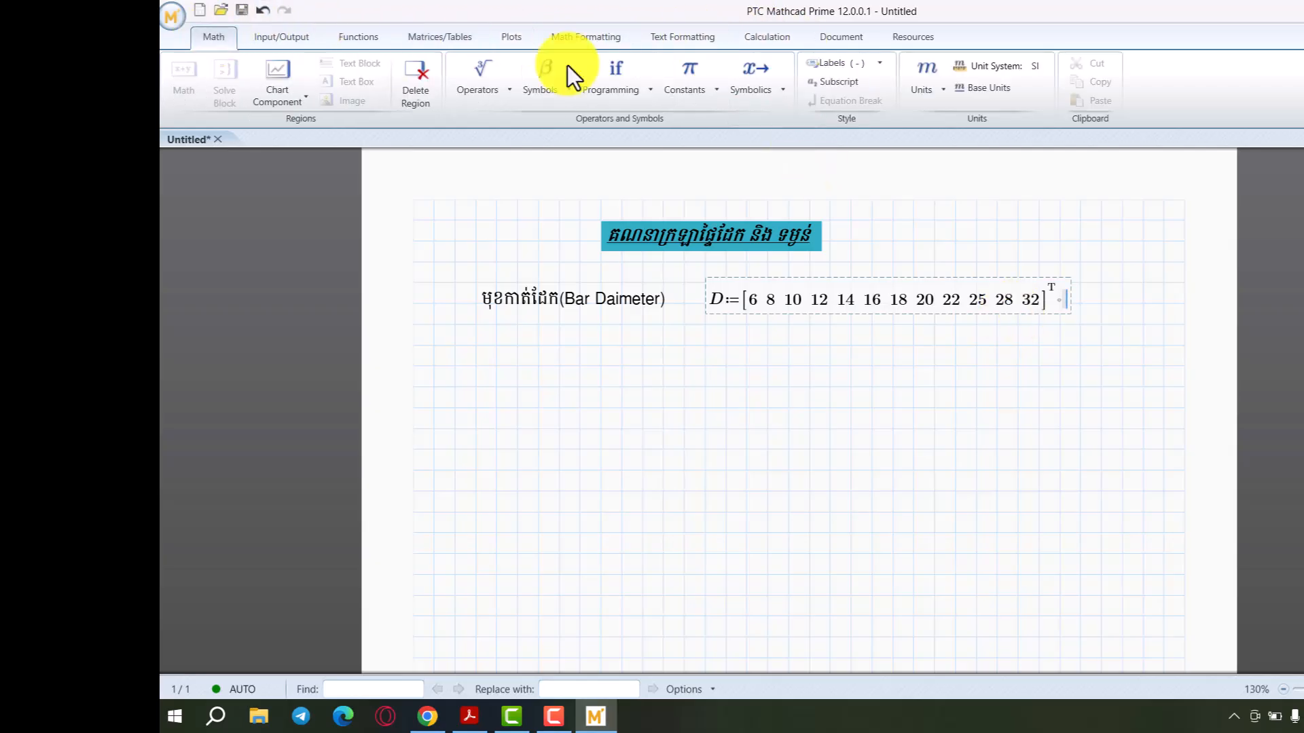
{"action": "left_click", "coordinate": [935, 96]}
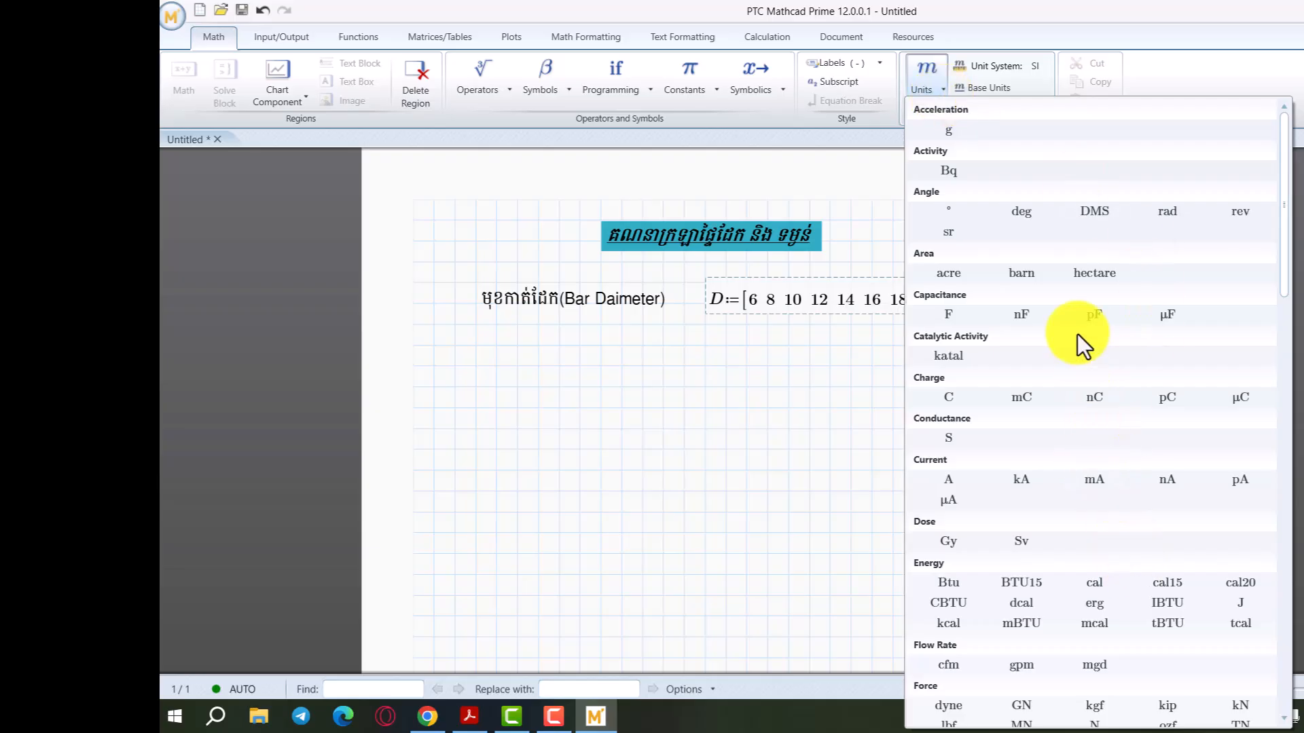
{"action": "scroll", "coordinate": [1077, 335], "scroll_direction": "down", "scroll_amount": 3}
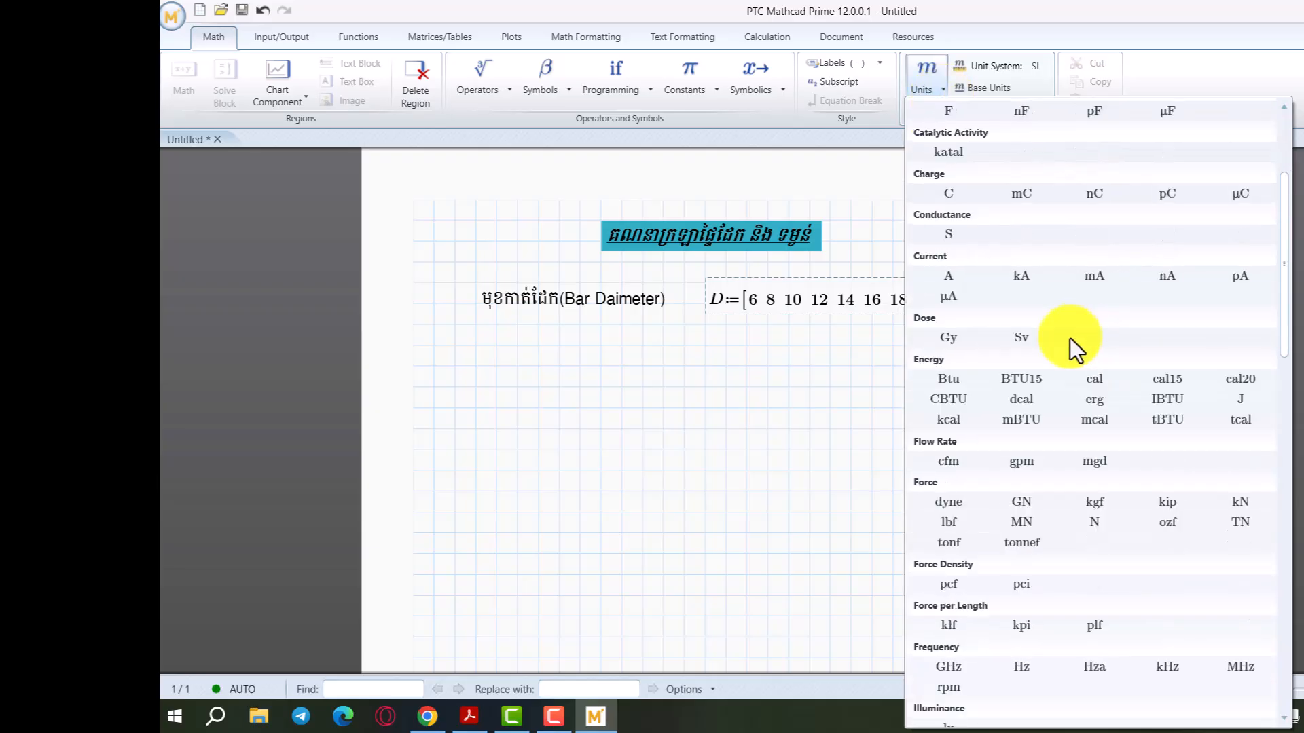
{"action": "scroll", "coordinate": [996, 332], "scroll_direction": "down", "scroll_amount": 5}
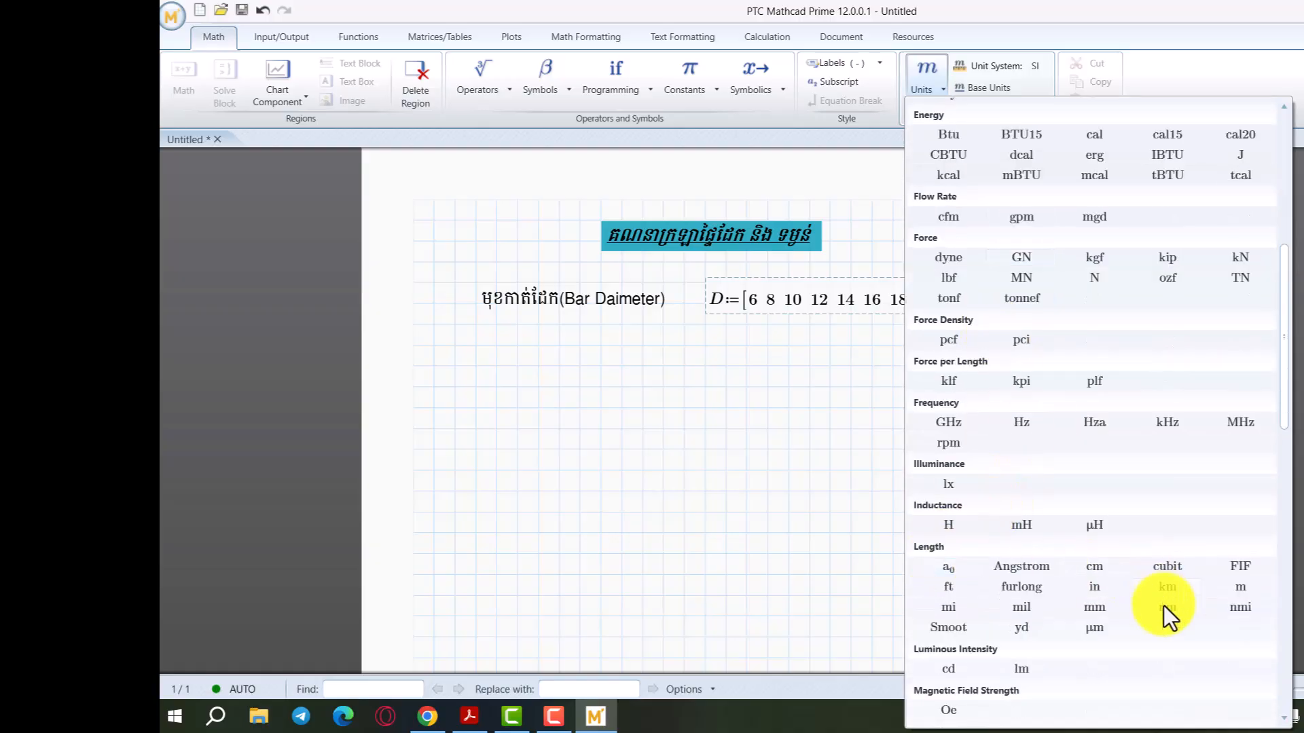
{"action": "left_click", "coordinate": [1095, 607]}
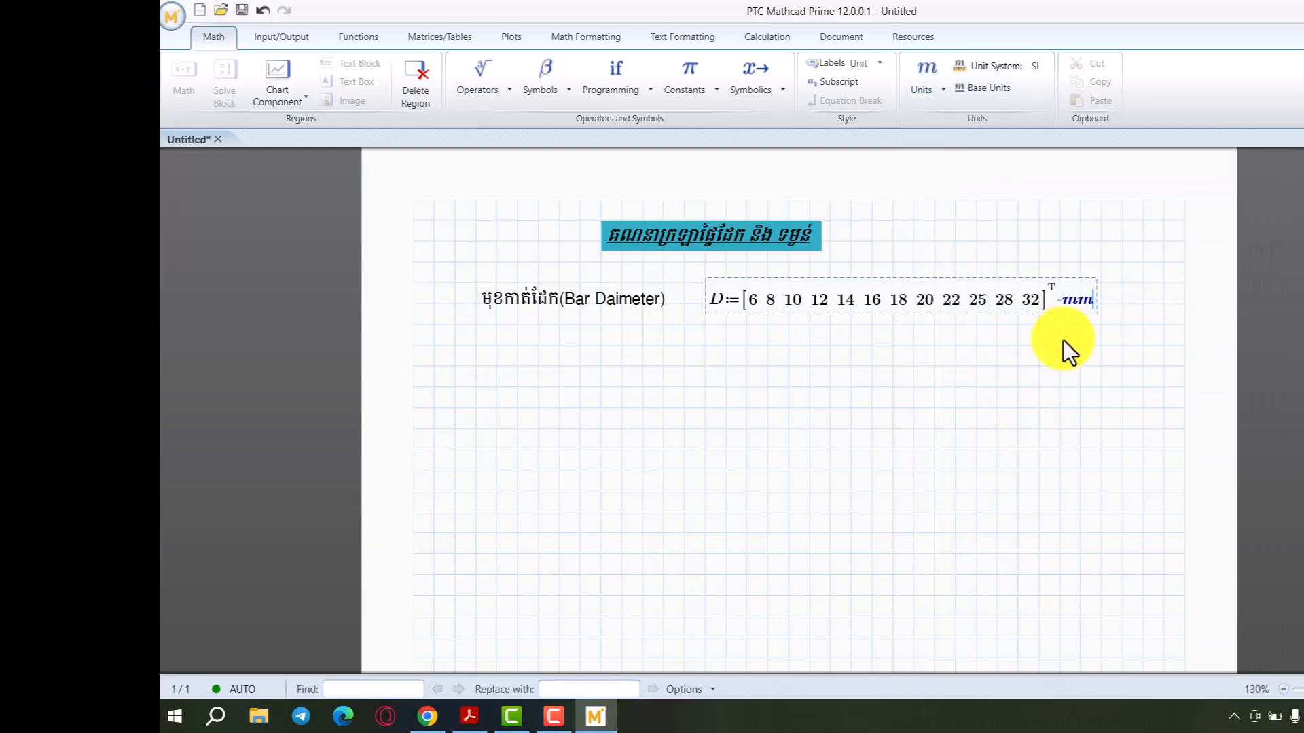
{"action": "left_click", "coordinate": [752, 388]}
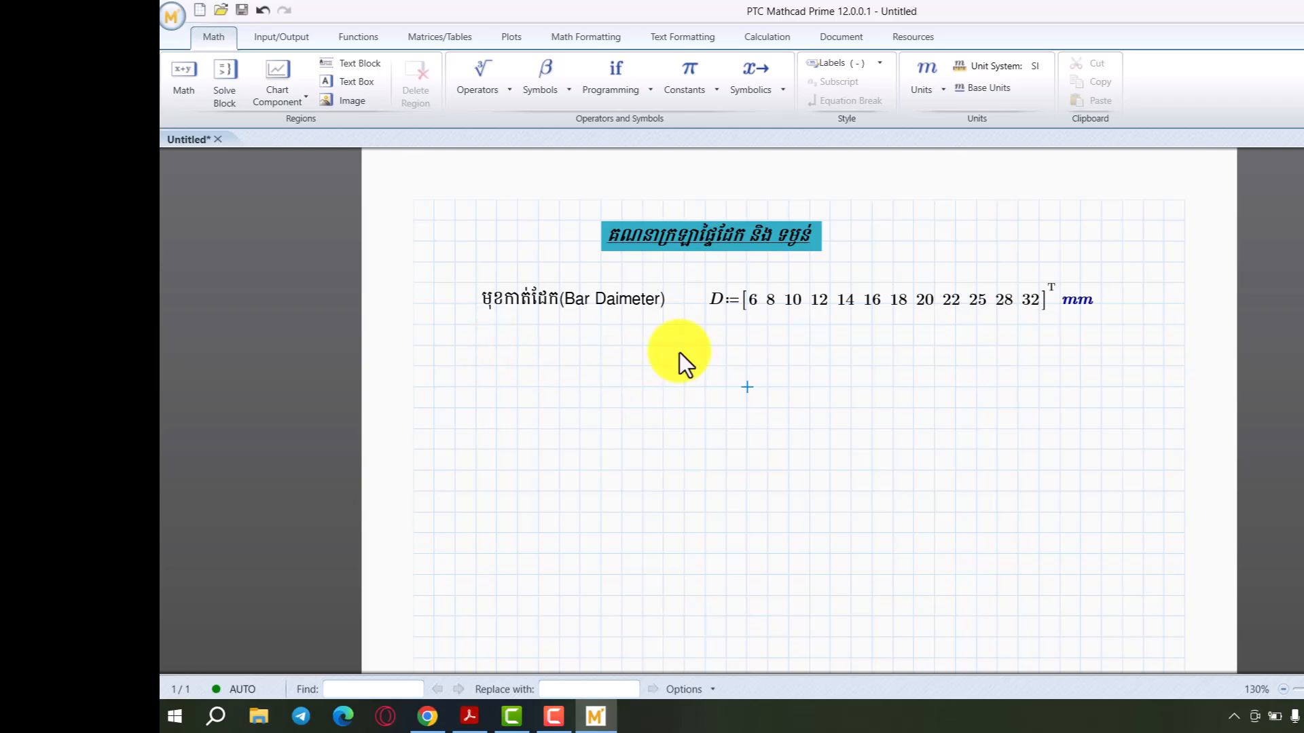
Step: Start a definition for a variable named Rebar_Area below the D matrix, using the definition operator
{"action": "left_click", "coordinate": [706, 373]}
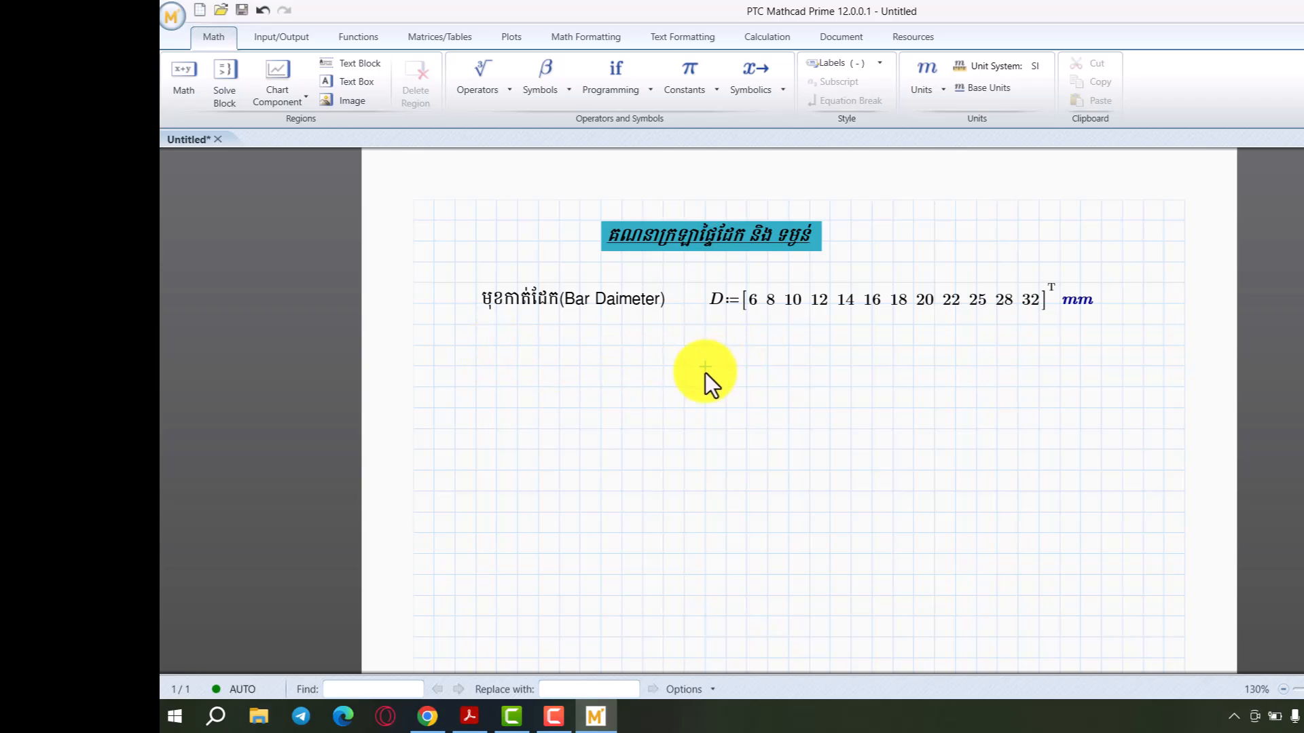
{"action": "type", "text": "Rebar"}
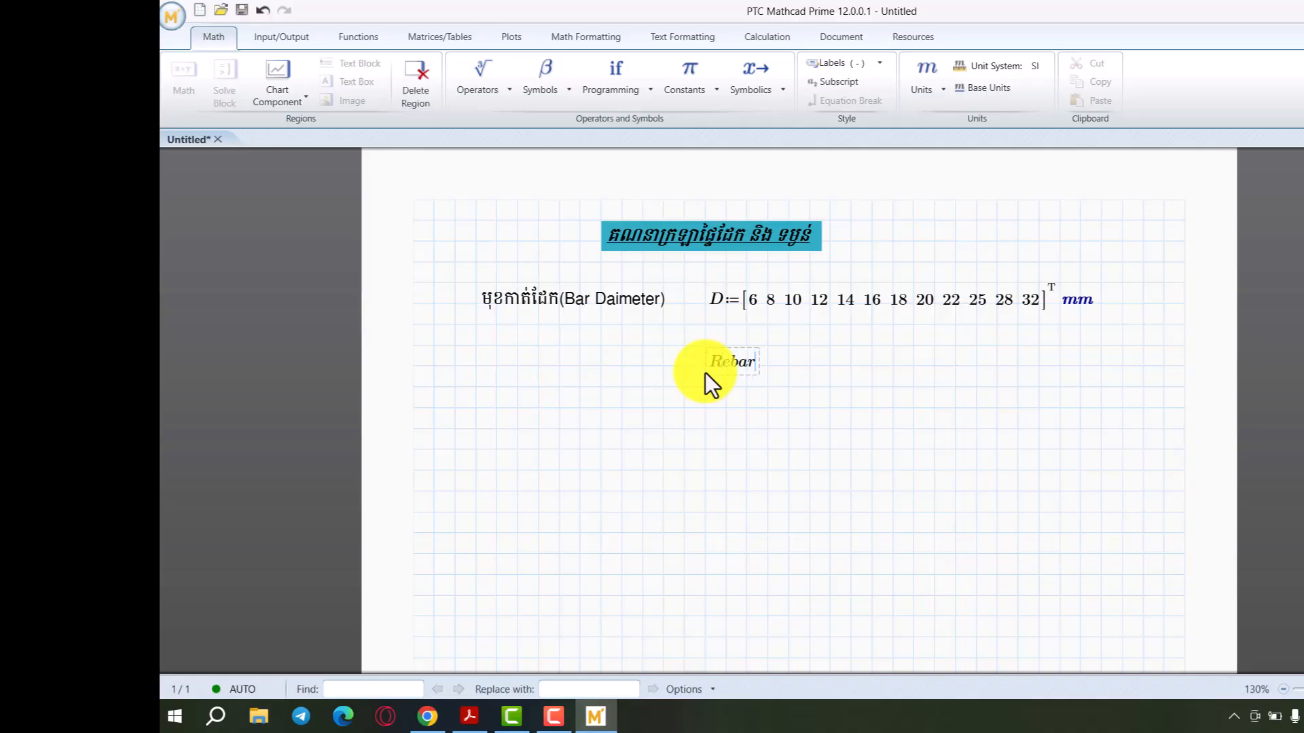
{"action": "type", "text": "_Area:"}
{"action": "key", "text": "BackSpace"}
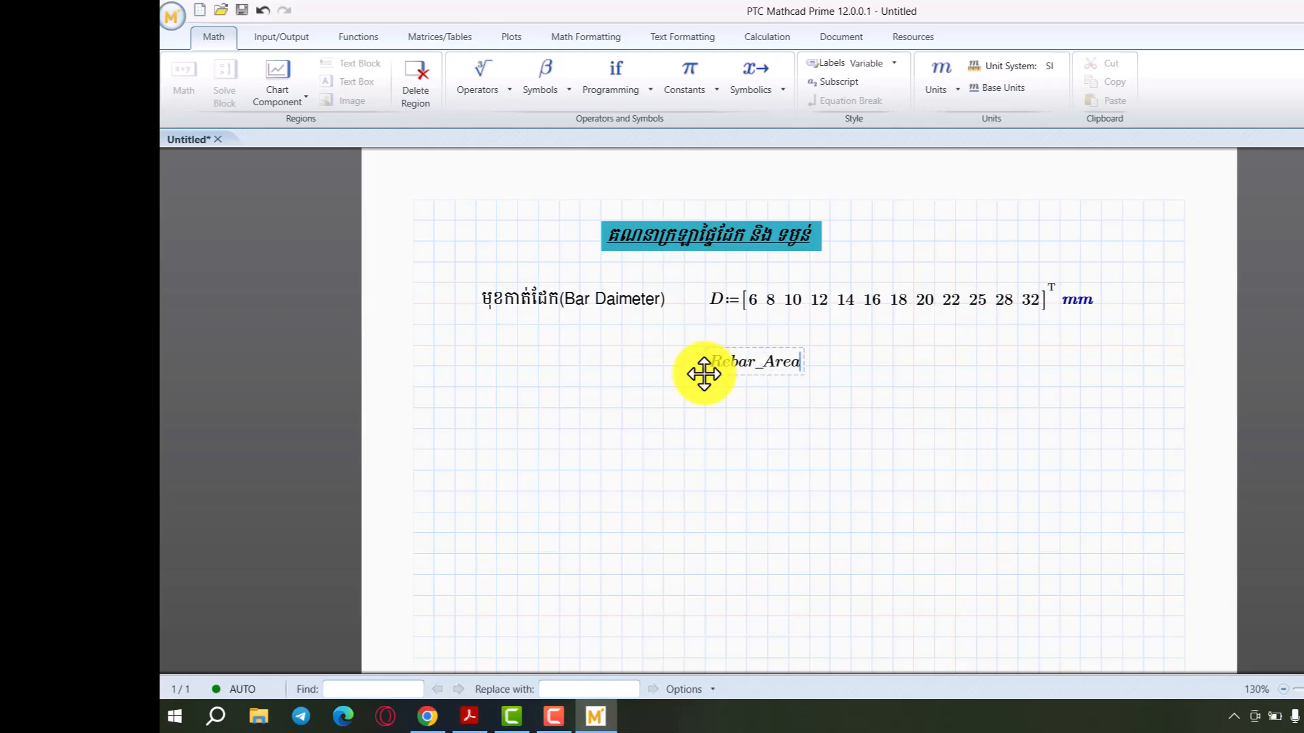
{"action": "left_click", "coordinate": [296, 42]}
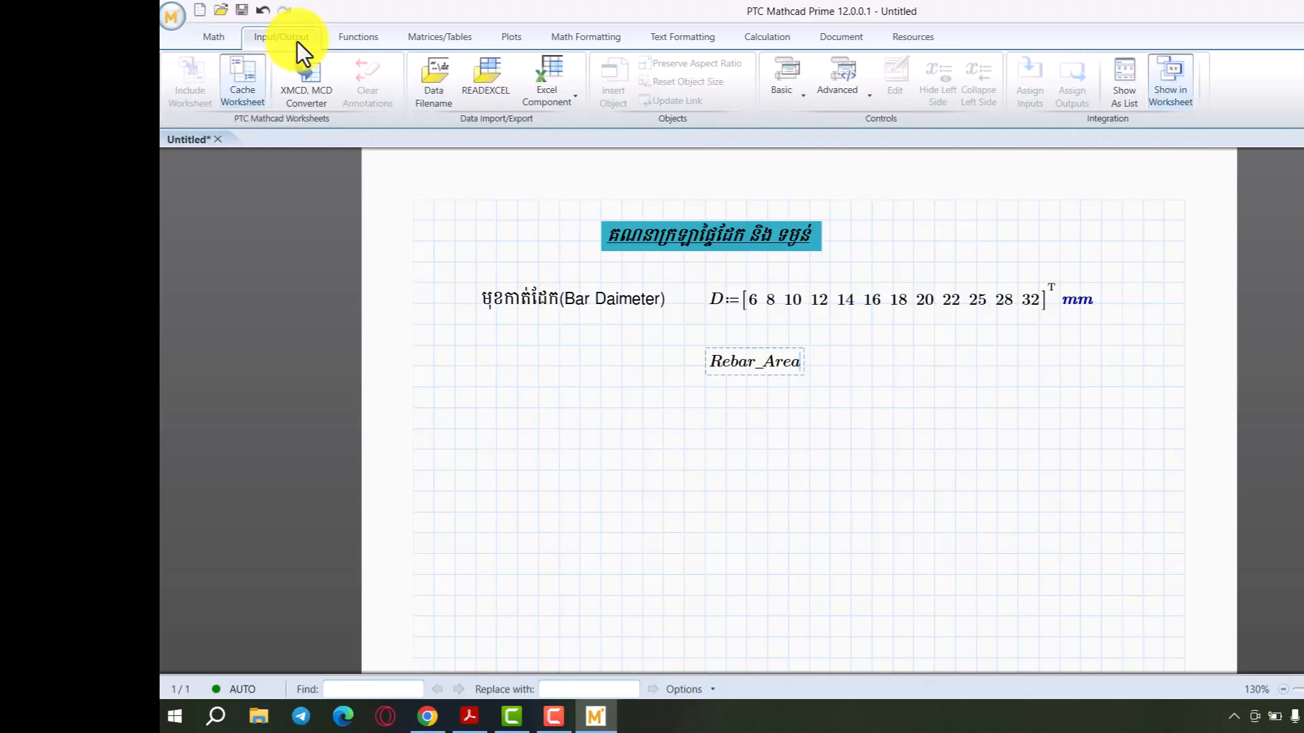
{"action": "left_click", "coordinate": [575, 42]}
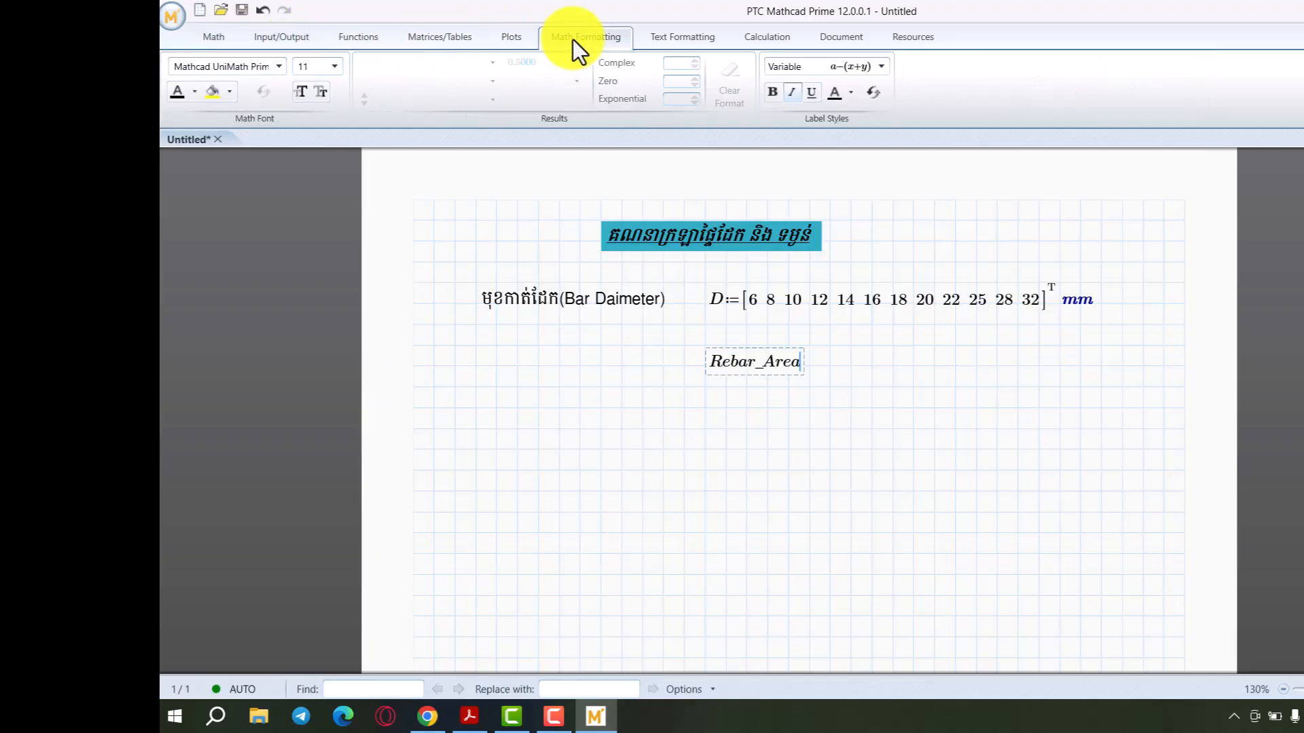
{"action": "left_click", "coordinate": [211, 40]}
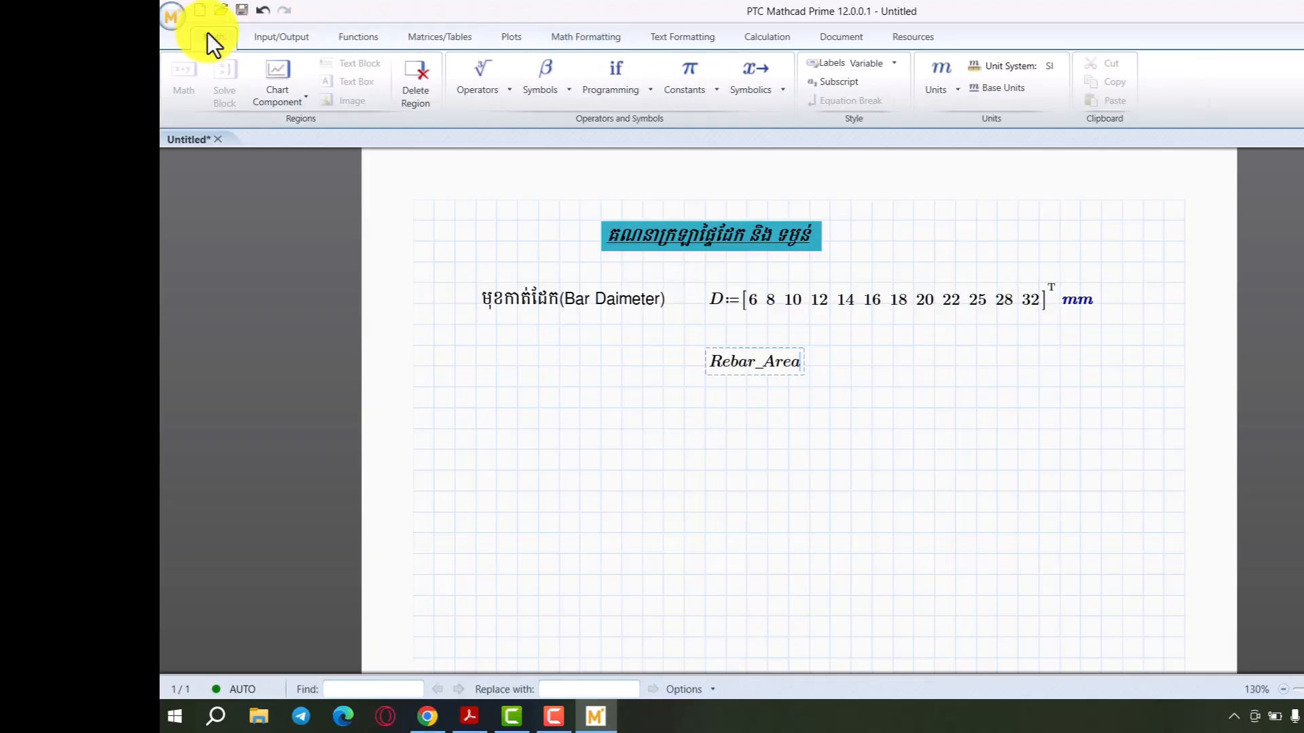
{"action": "left_click", "coordinate": [472, 84]}
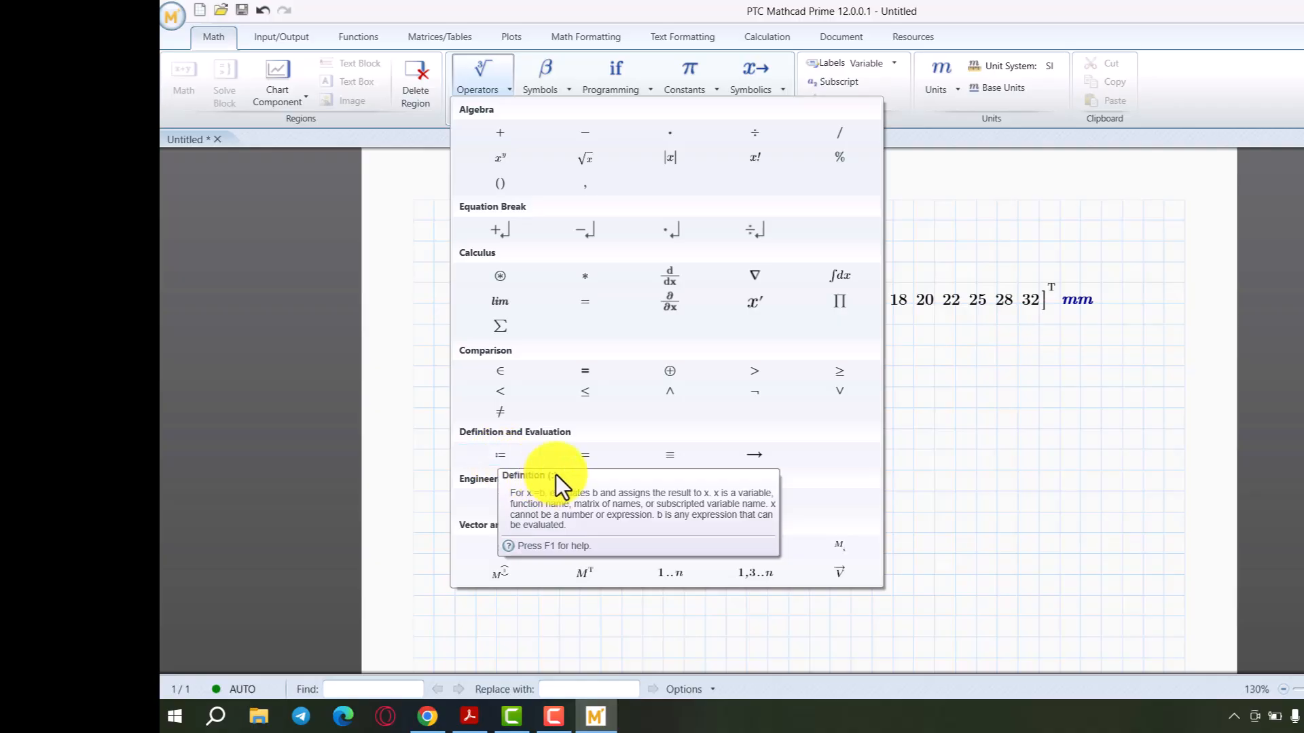
{"action": "left_click", "coordinate": [502, 454]}
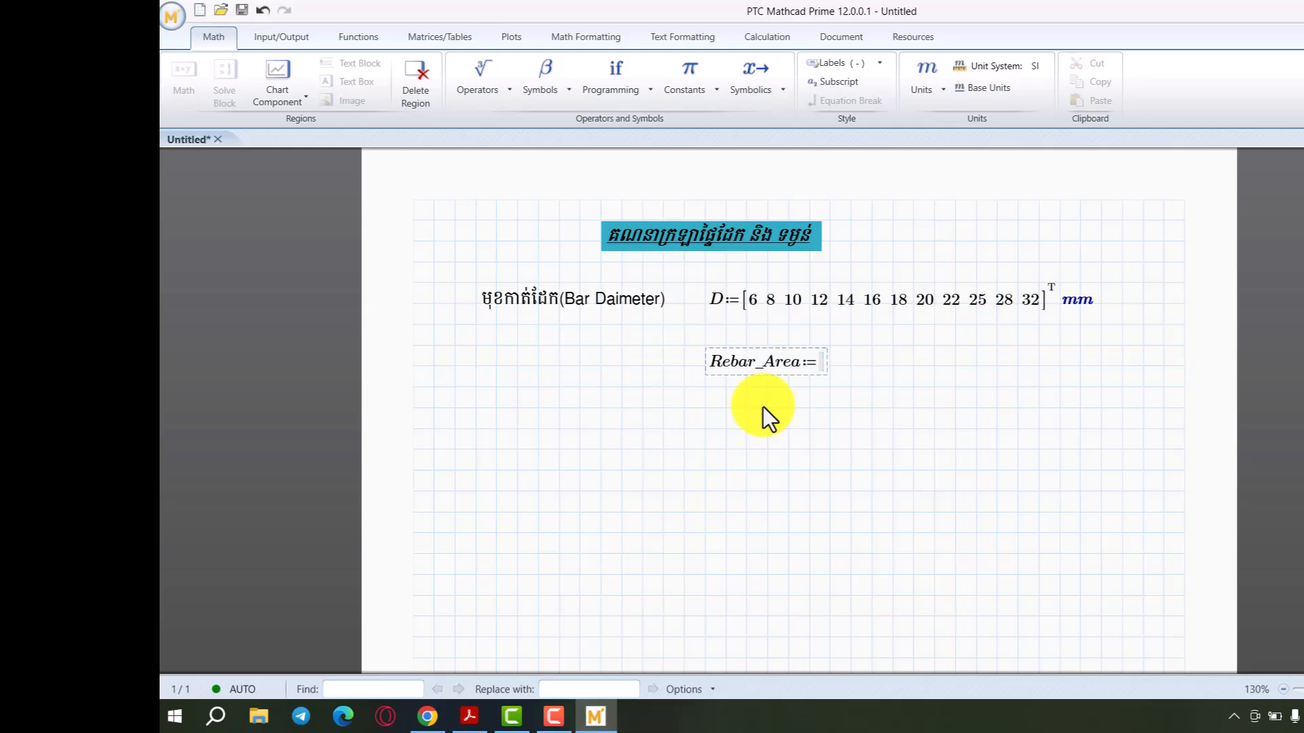
{"action": "key", "text": "slash"}
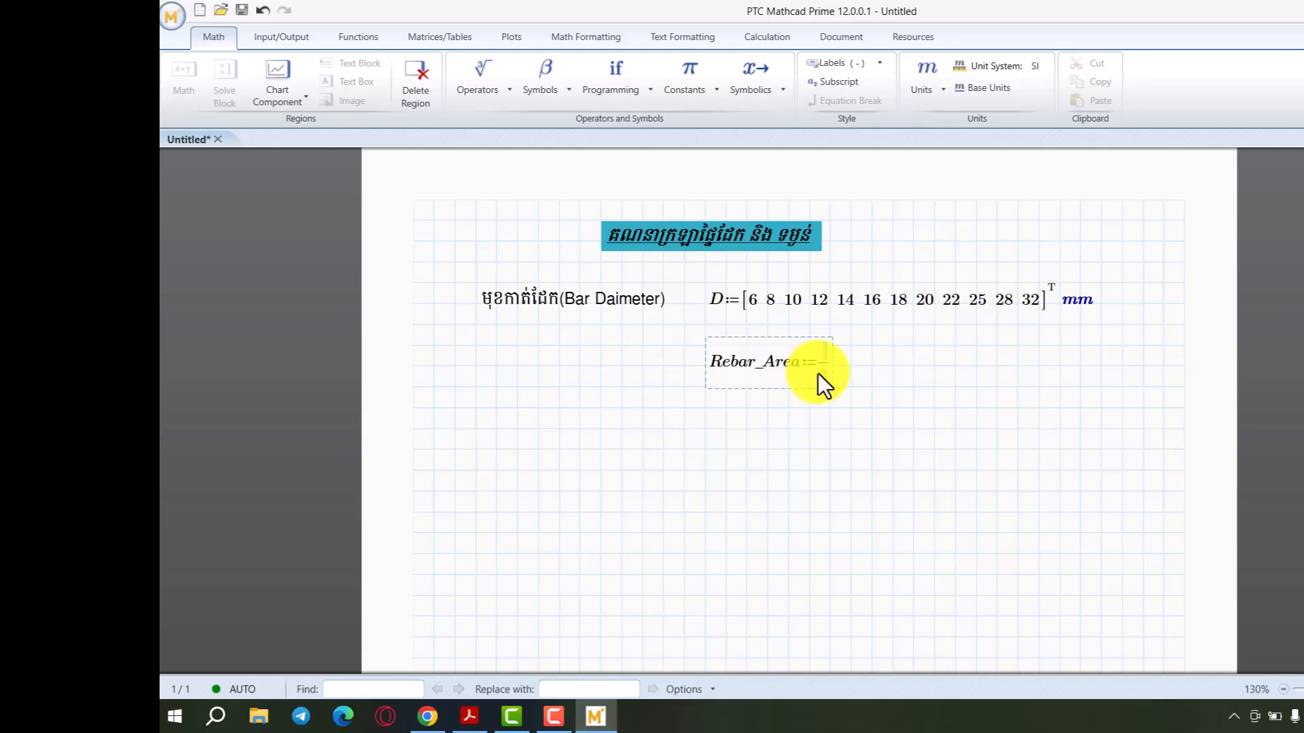
{"action": "key", "text": "BackSpace"}
{"action": "key", "text": "BackSpace"}
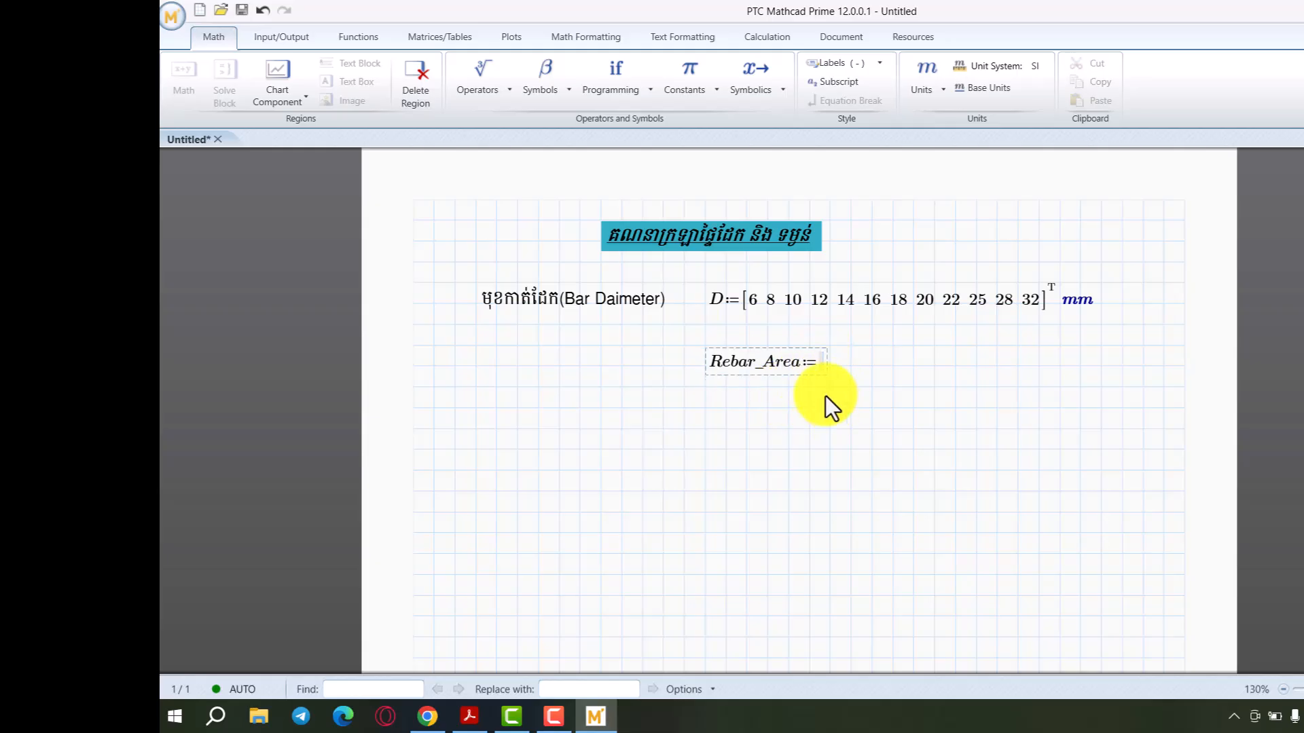
Step: Define Rebar_Area as the fraction π·D²/4, using the built-in π constant
{"action": "left_click", "coordinate": [468, 94]}
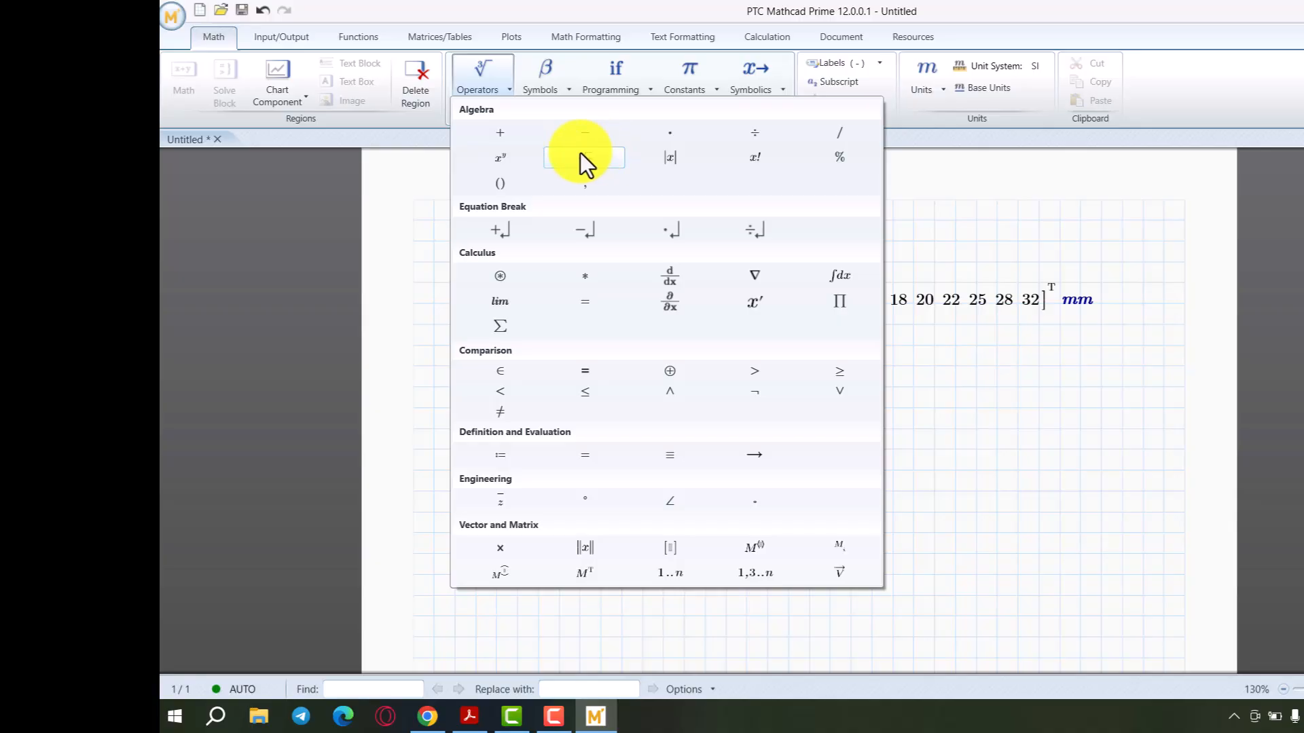
{"action": "left_click", "coordinate": [840, 135]}
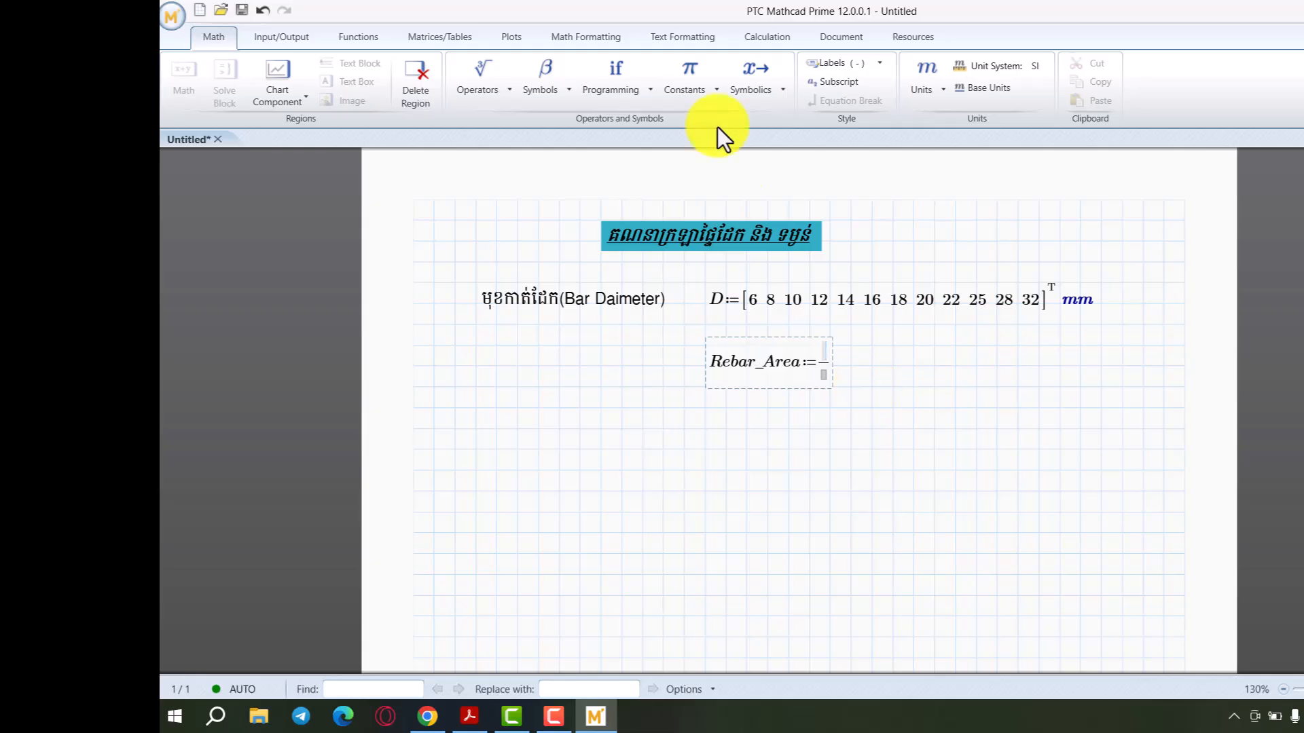
{"action": "left_click", "coordinate": [703, 84]}
{"action": "left_click", "coordinate": [901, 129]}
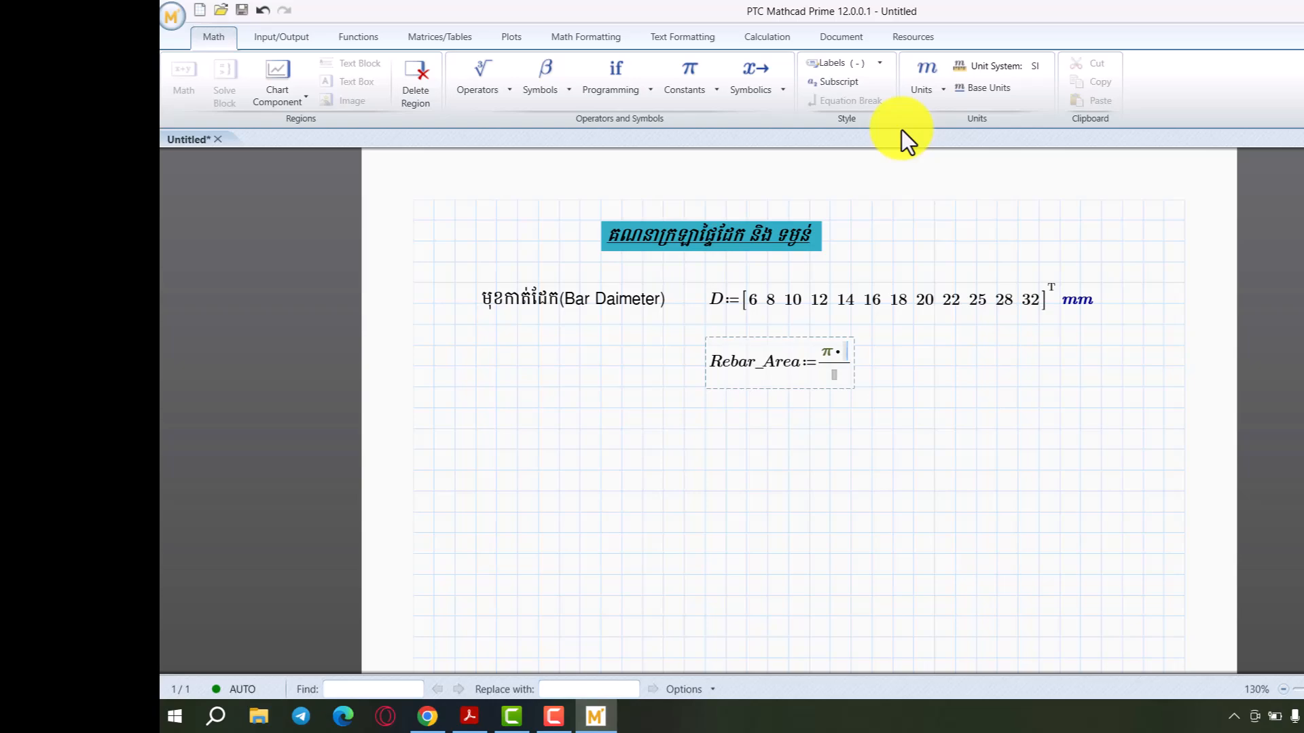
{"action": "type", "text": "D^2/4"}
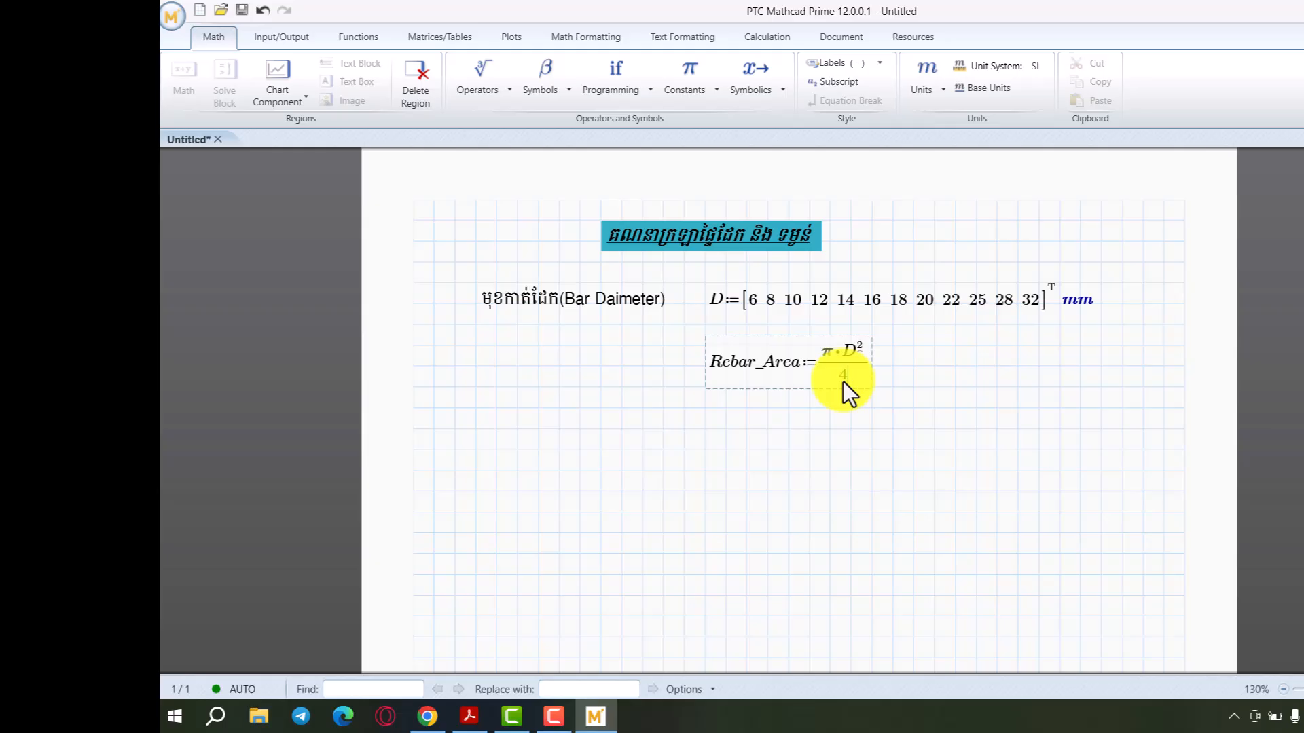
{"action": "left_click", "coordinate": [828, 427]}
Step: Copy the Rebar_Area name into a new math region, evaluate it, and place the result directly beneath the formula
{"action": "scroll", "coordinate": [827, 384], "scroll_direction": "down", "scroll_amount": 2}
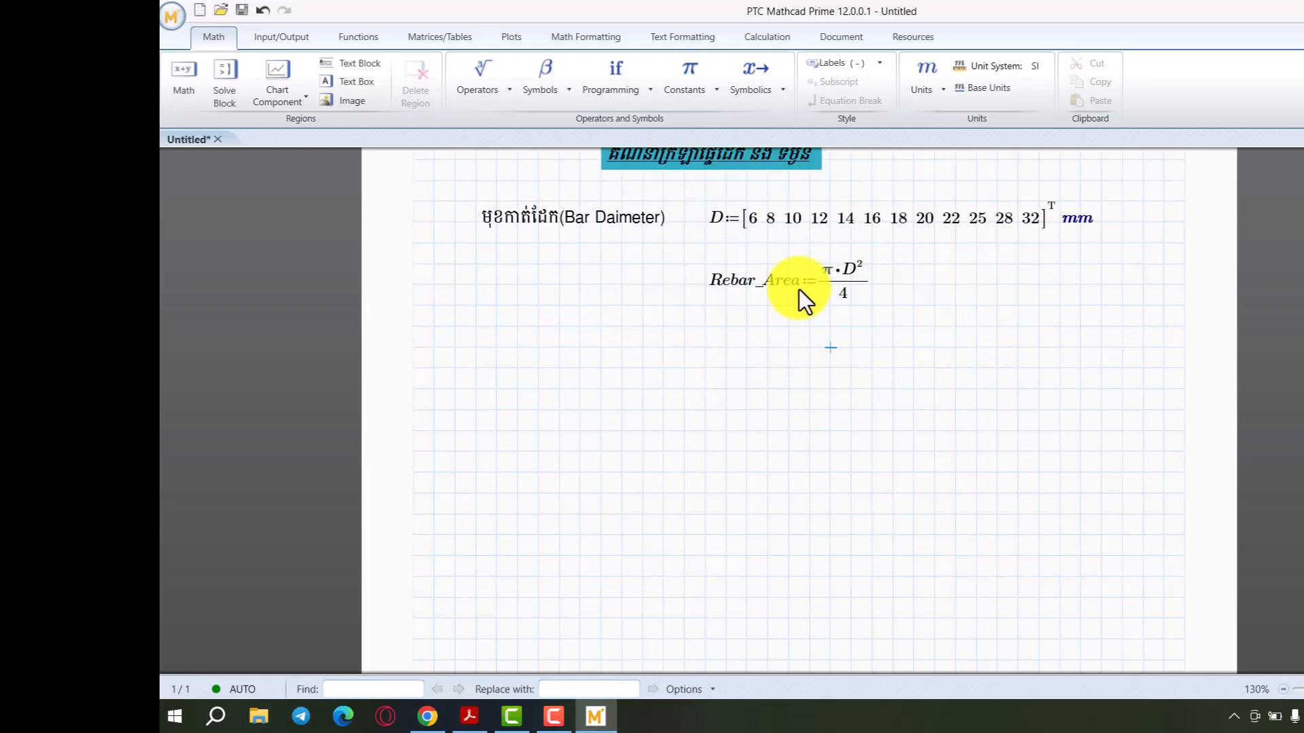
{"action": "left_click", "coordinate": [771, 289]}
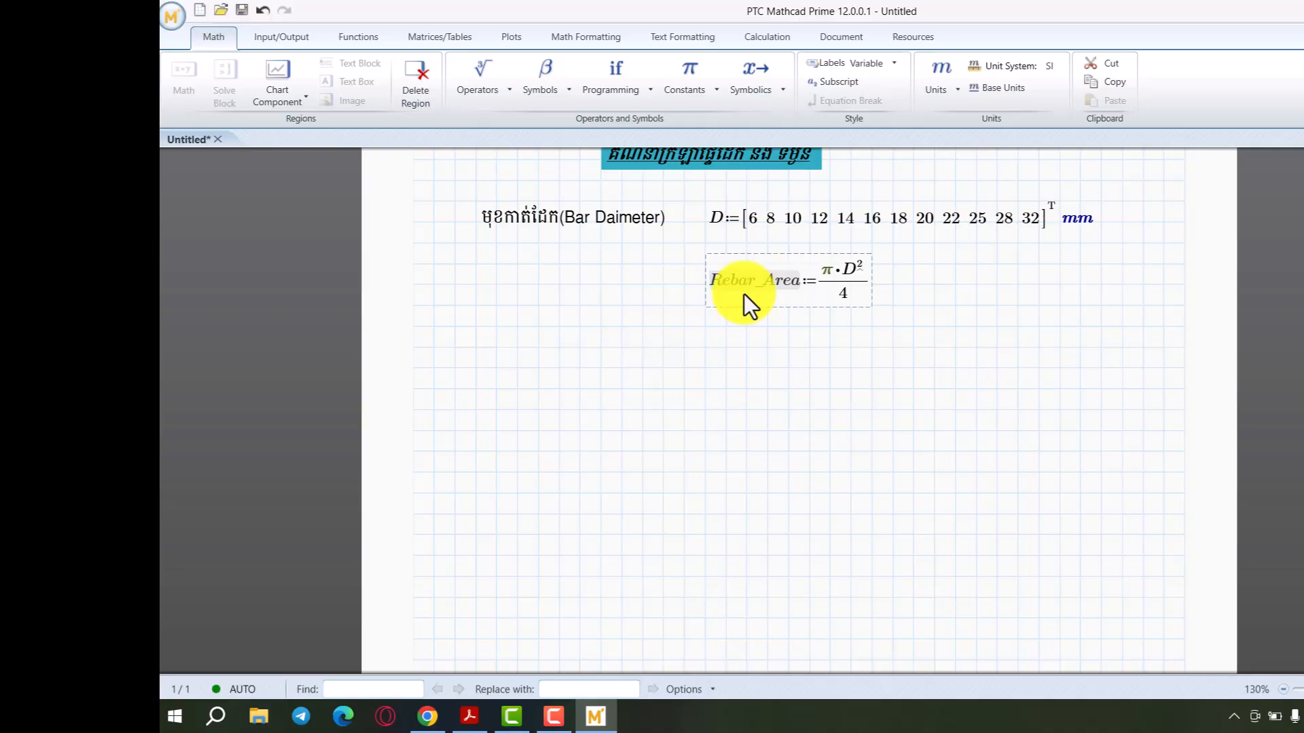
{"action": "key", "text": "ctrl+c"}
{"action": "left_click", "coordinate": [486, 391]}
{"action": "key", "text": "ctrl+v"}
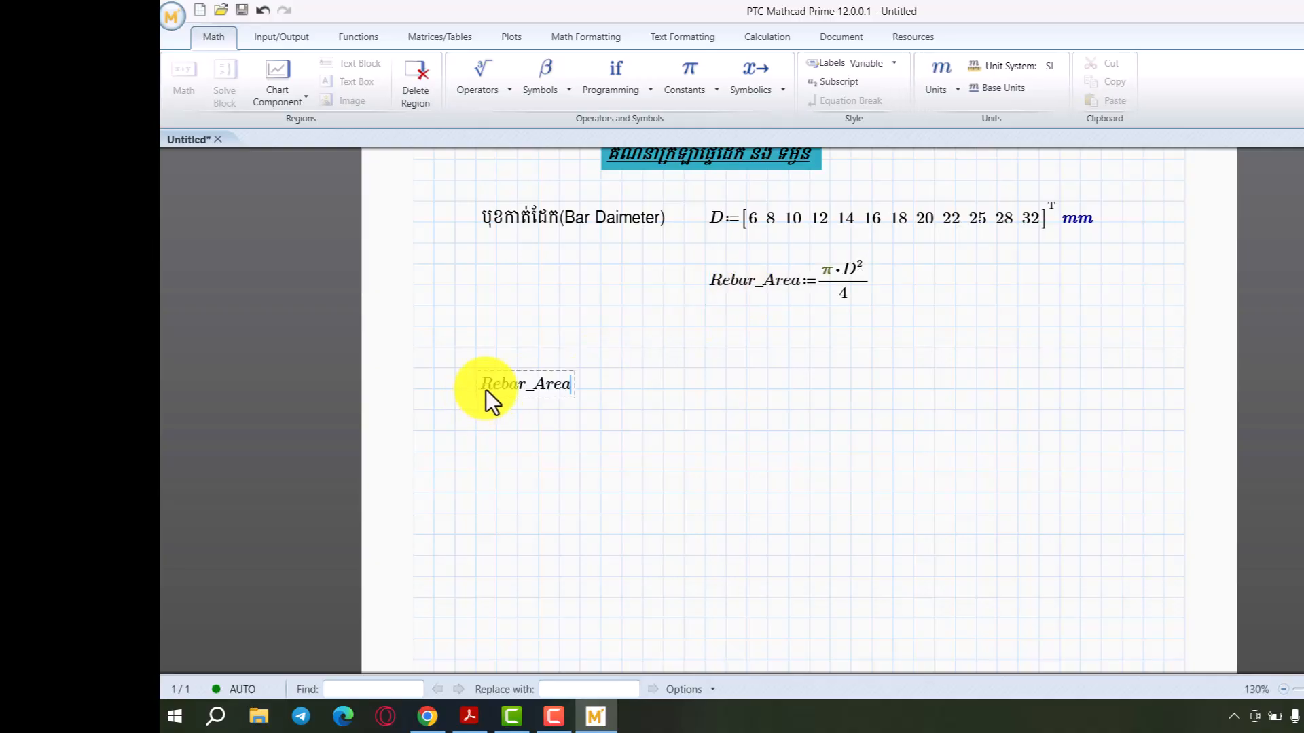
{"action": "type", "text": "="}
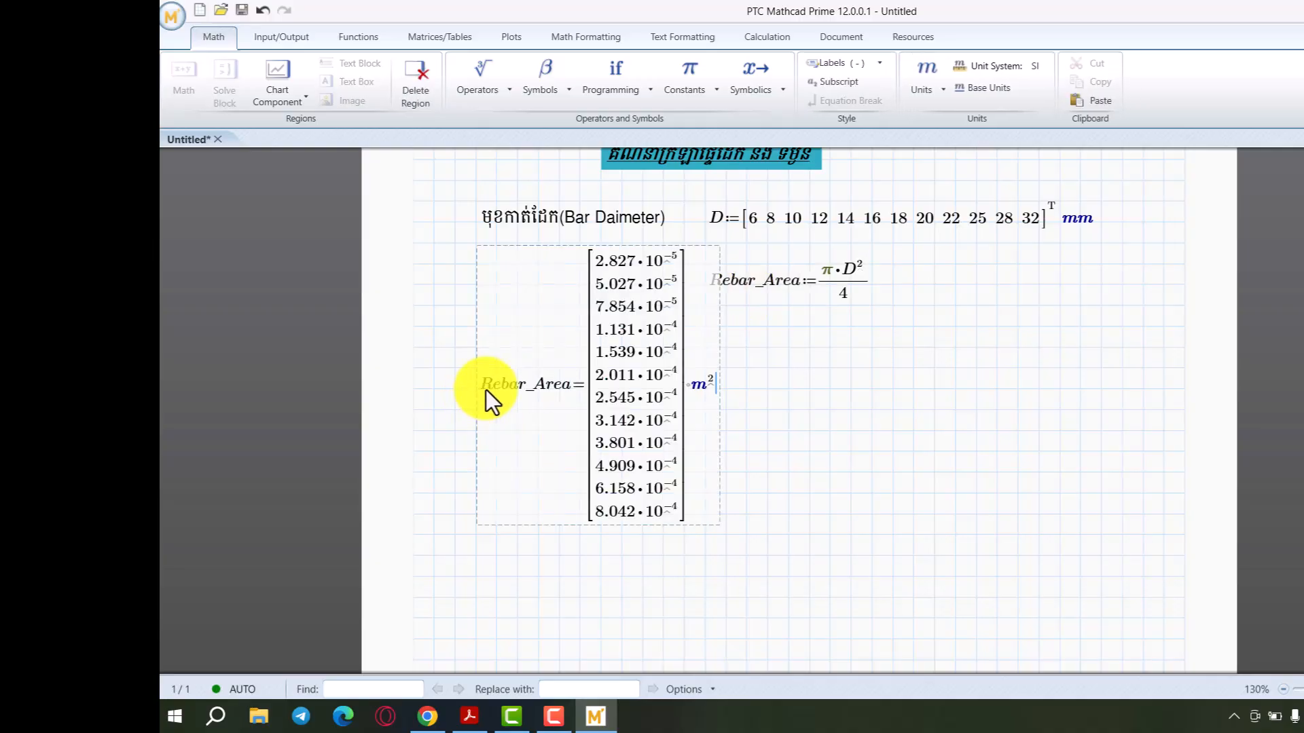
{"action": "left_click_drag", "start_coordinate": [472, 339], "coordinate": [687, 408]}
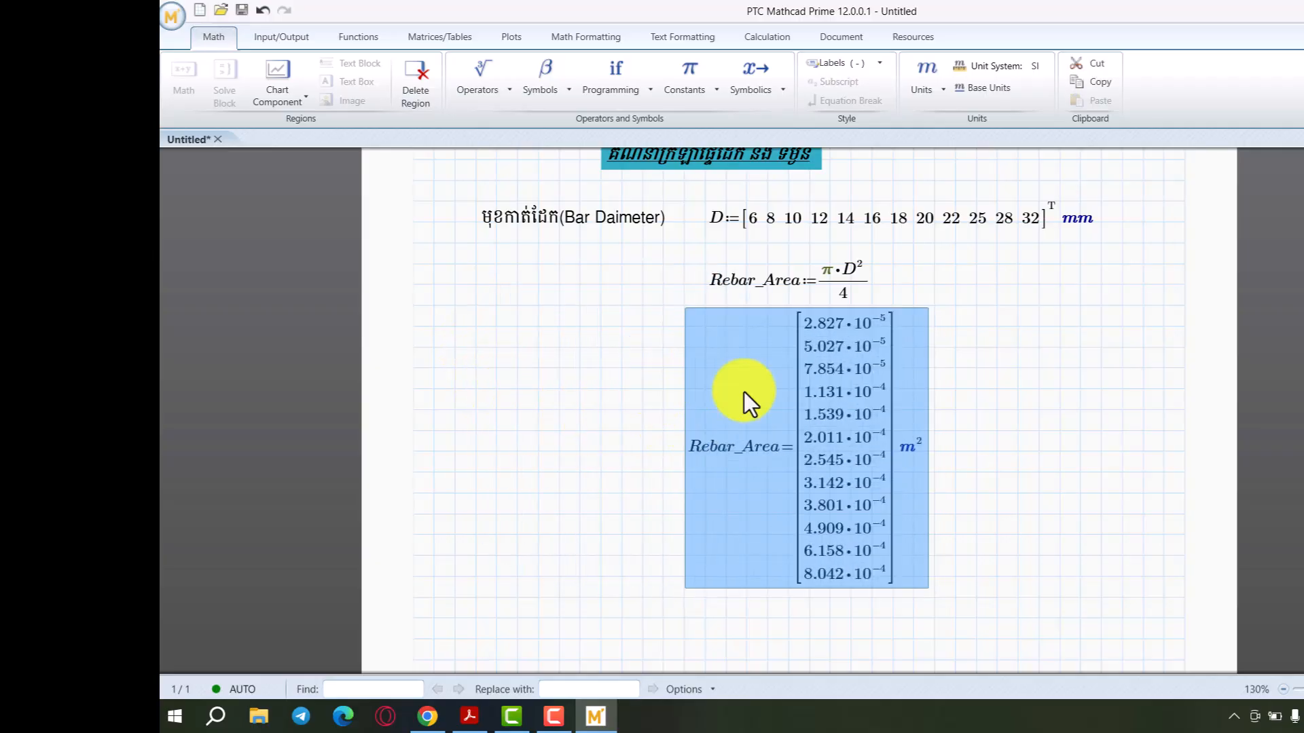
Step: Change the unit of the evaluated Rebar_Area result to mm²
{"action": "left_click", "coordinate": [903, 454]}
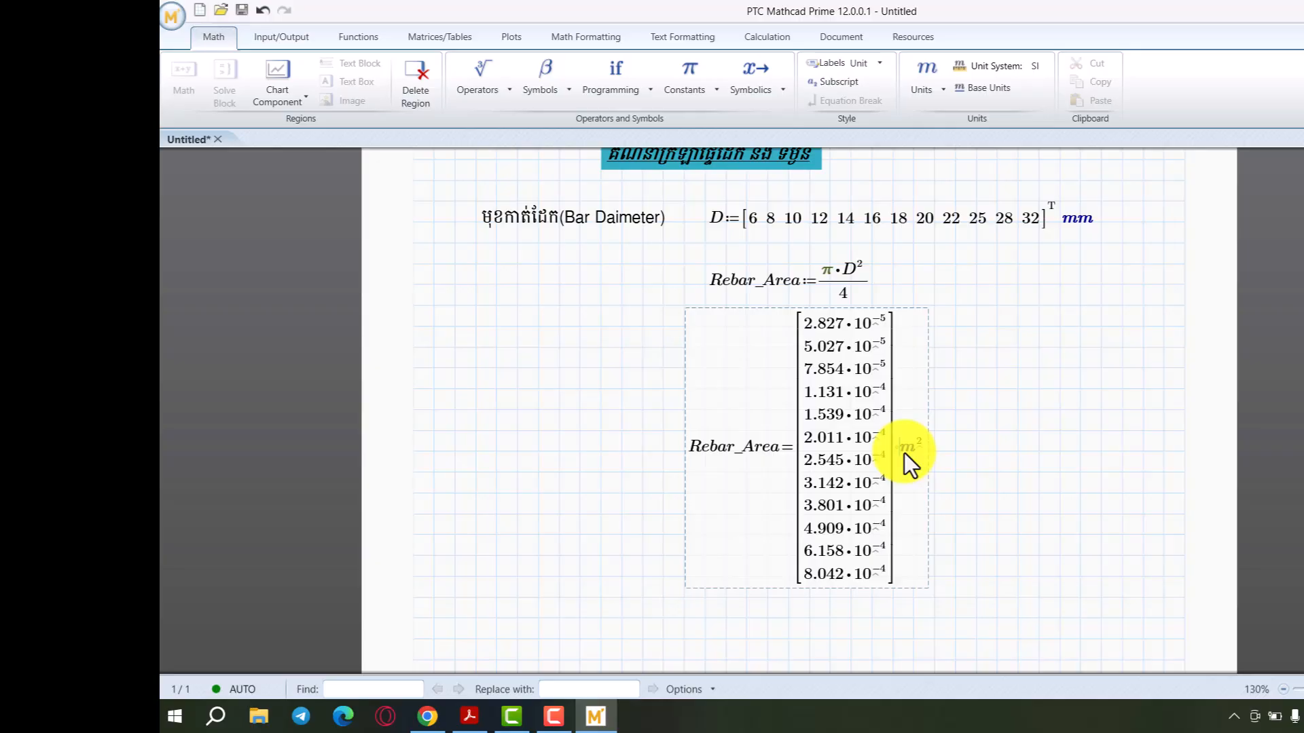
{"action": "type", "text": "m"}
{"action": "left_click", "coordinate": [975, 472]}
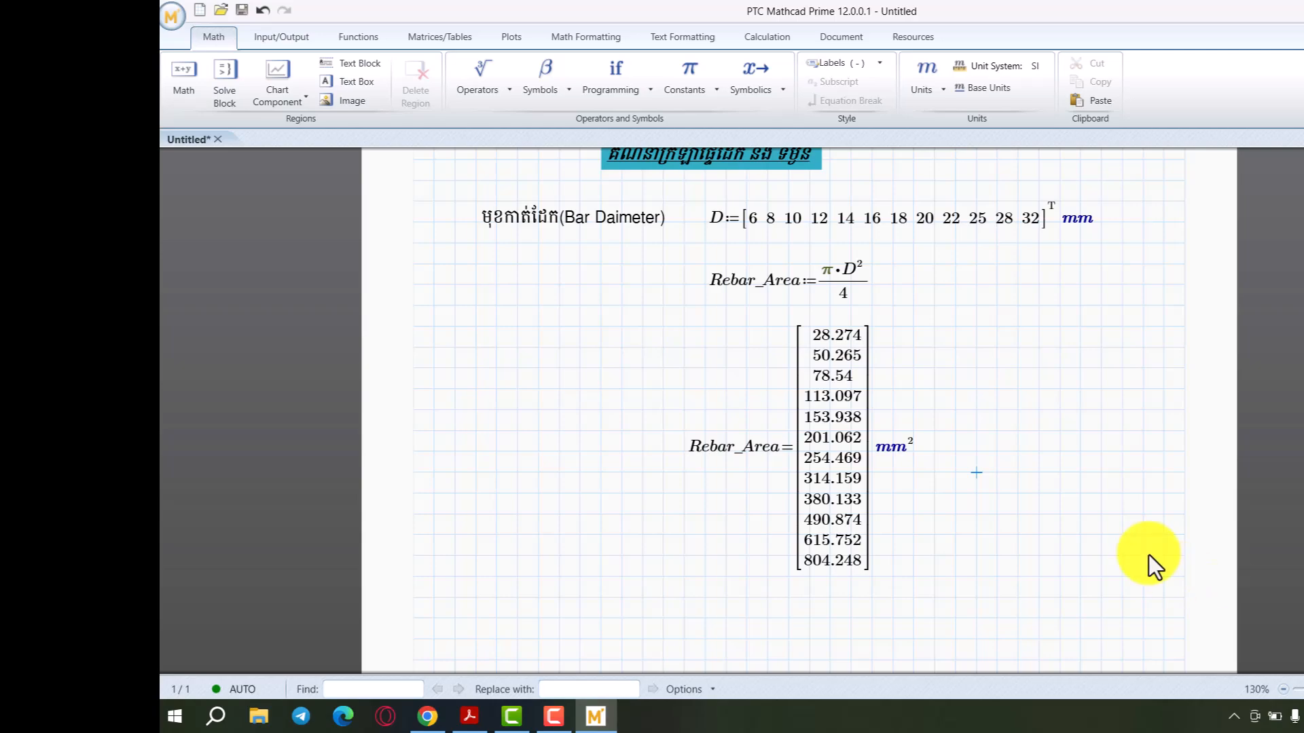
Step: Add a text box labelled ទម្ងន់ក្នុង១ម below the area results, narrow it to fit the text and move it slightly down
{"action": "scroll", "coordinate": [912, 399], "scroll_direction": "down", "scroll_amount": 3}
{"action": "left_click", "coordinate": [476, 498]}
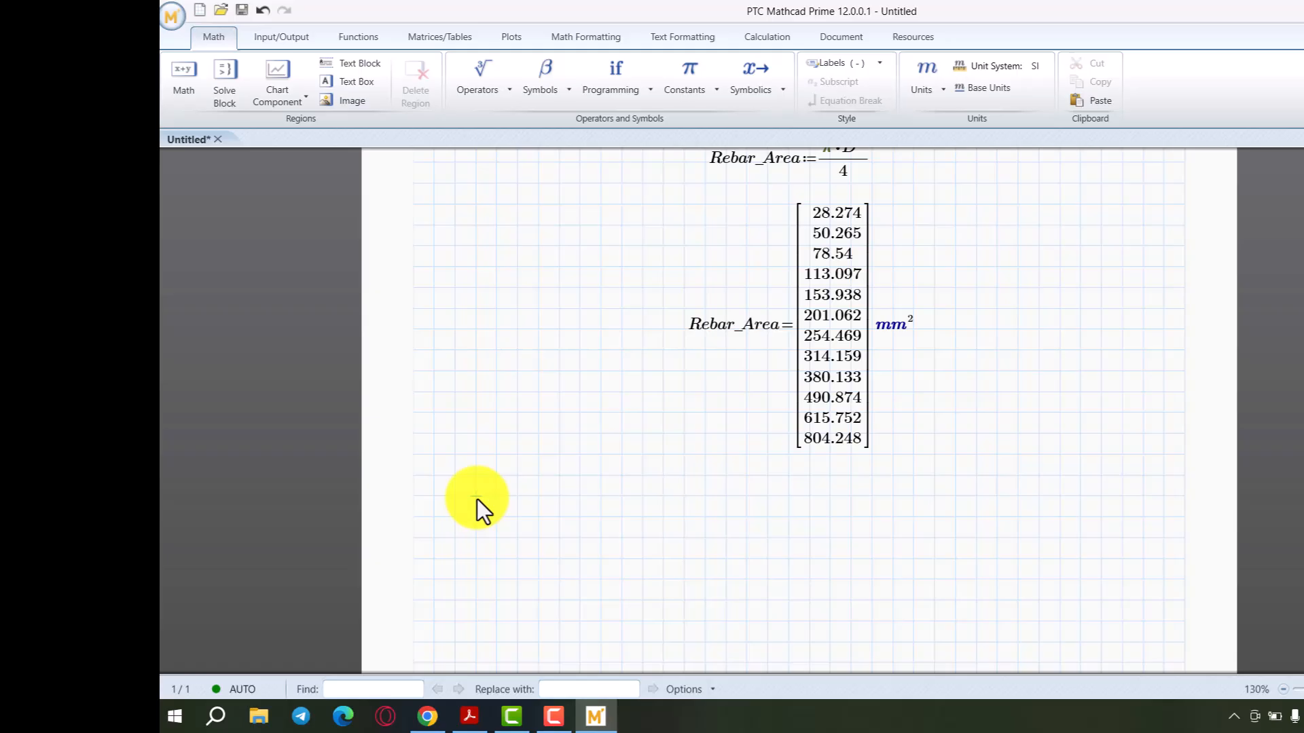
{"action": "key", "text": "ctrl+t"}
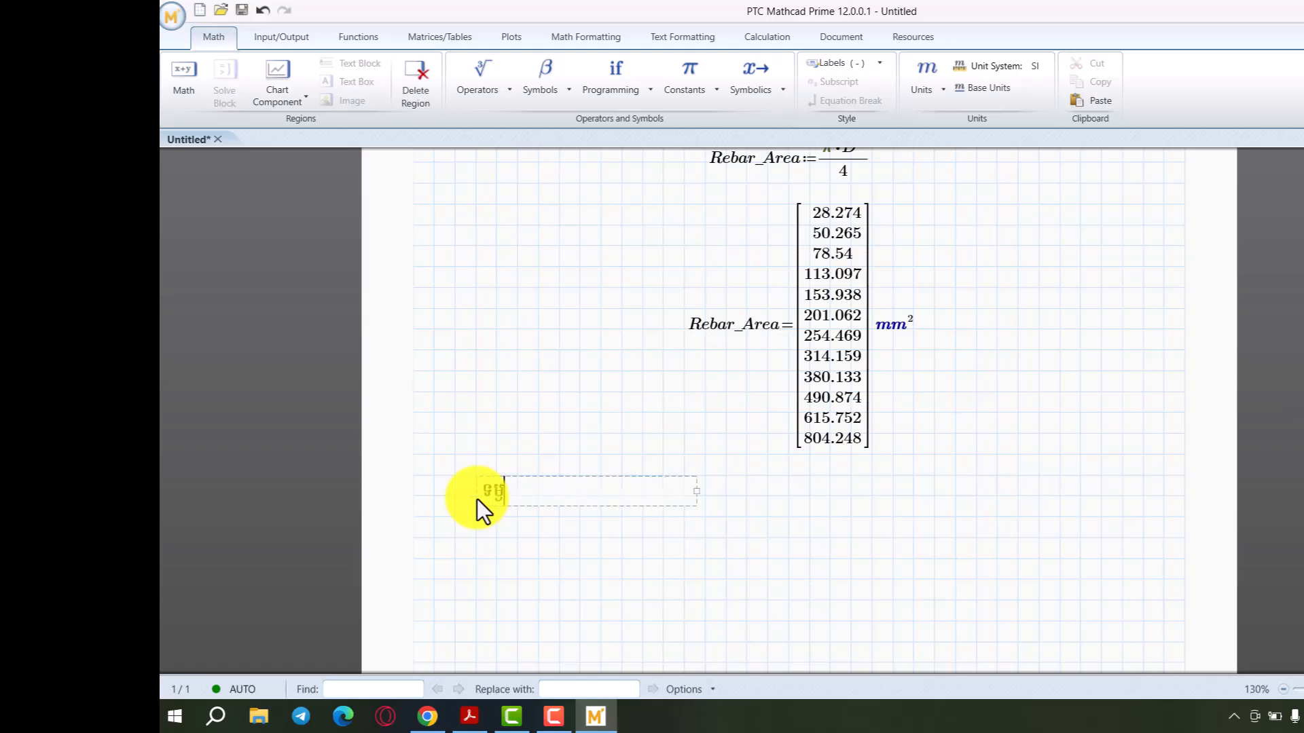
{"action": "type", "text": "ទម្ងន់ក្នុង១ម"}
{"action": "left_click_drag", "start_coordinate": [695, 489], "coordinate": [560, 504]}
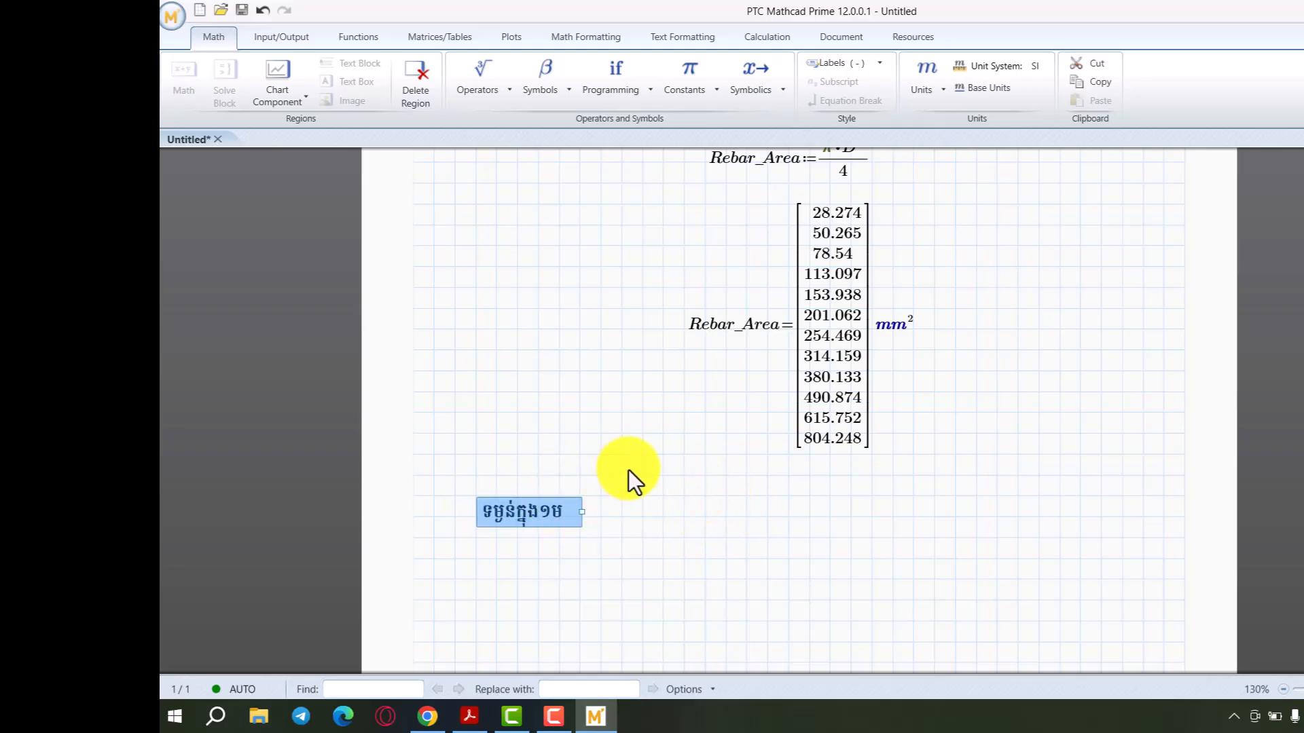
Step: Switch text input to English and start a definition for γ with the subscript steel just above the weight label
{"action": "left_click", "coordinate": [664, 475]}
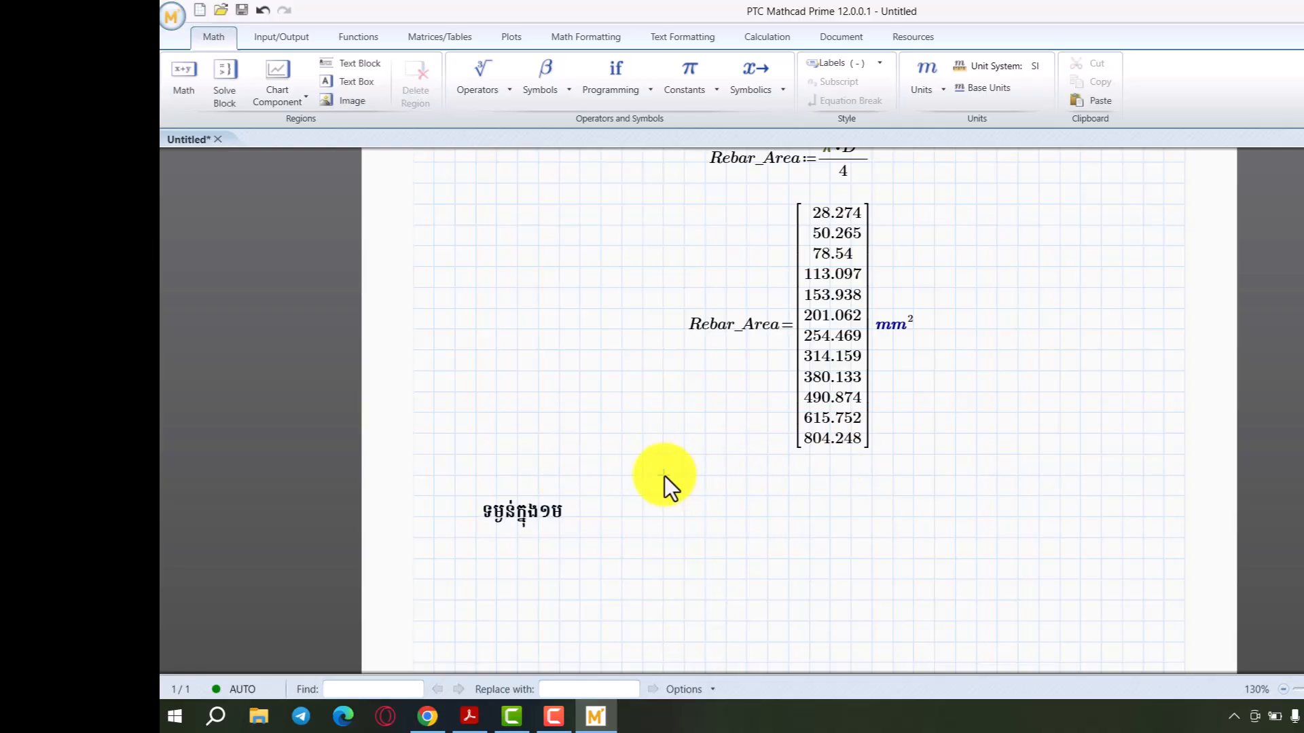
{"action": "type", "text": "រ"}
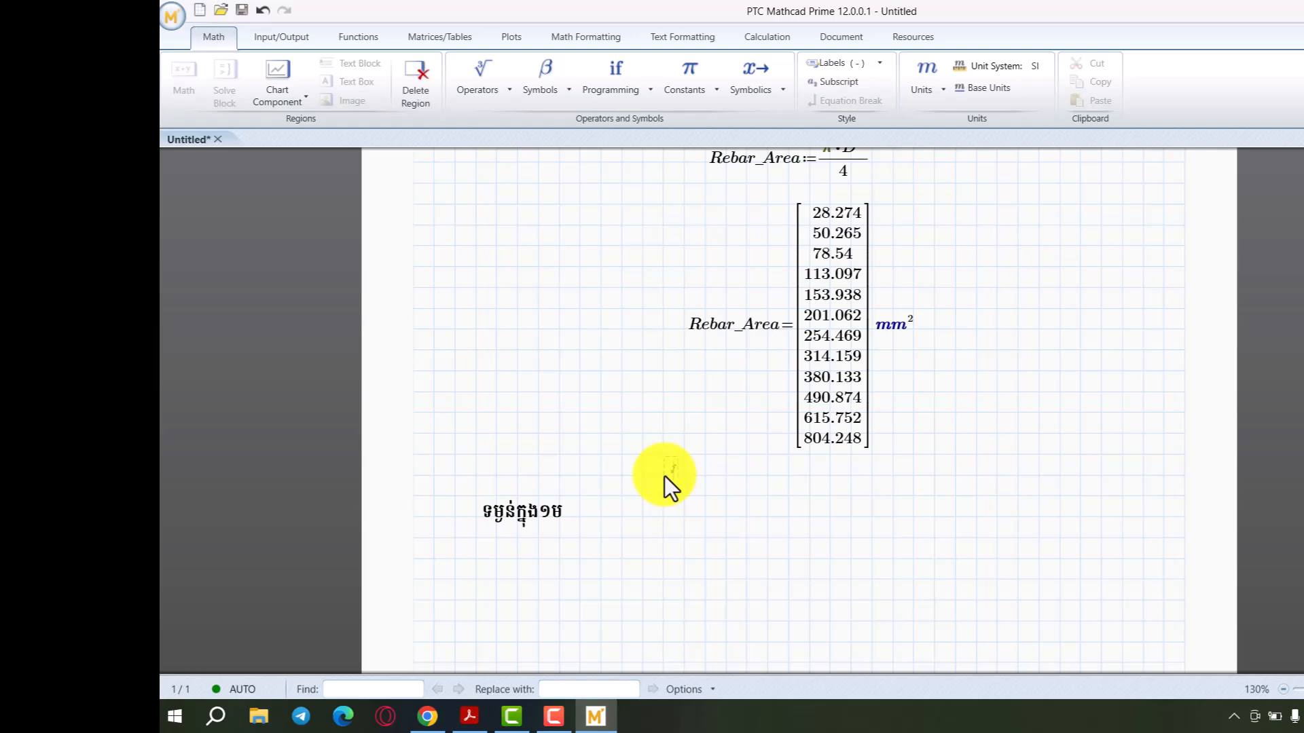
{"action": "key", "text": "BackSpace"}
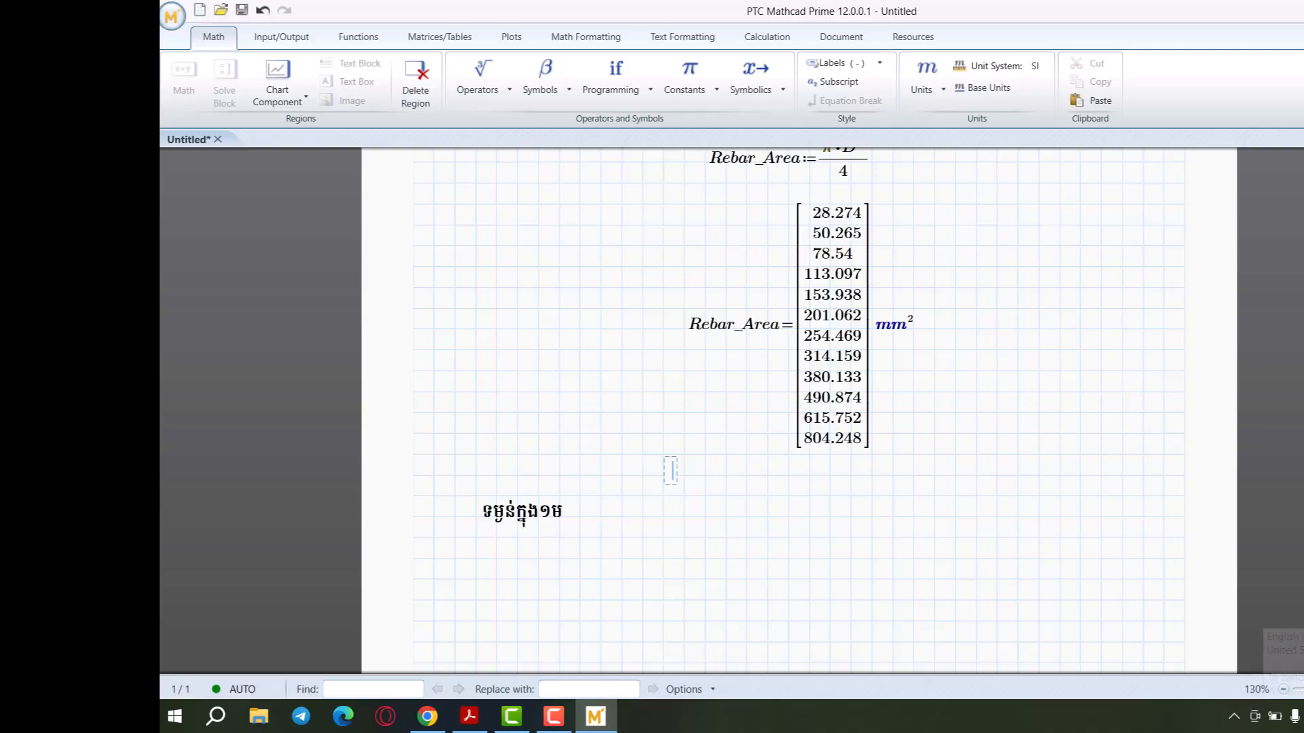
{"action": "key", "text": "super+space"}
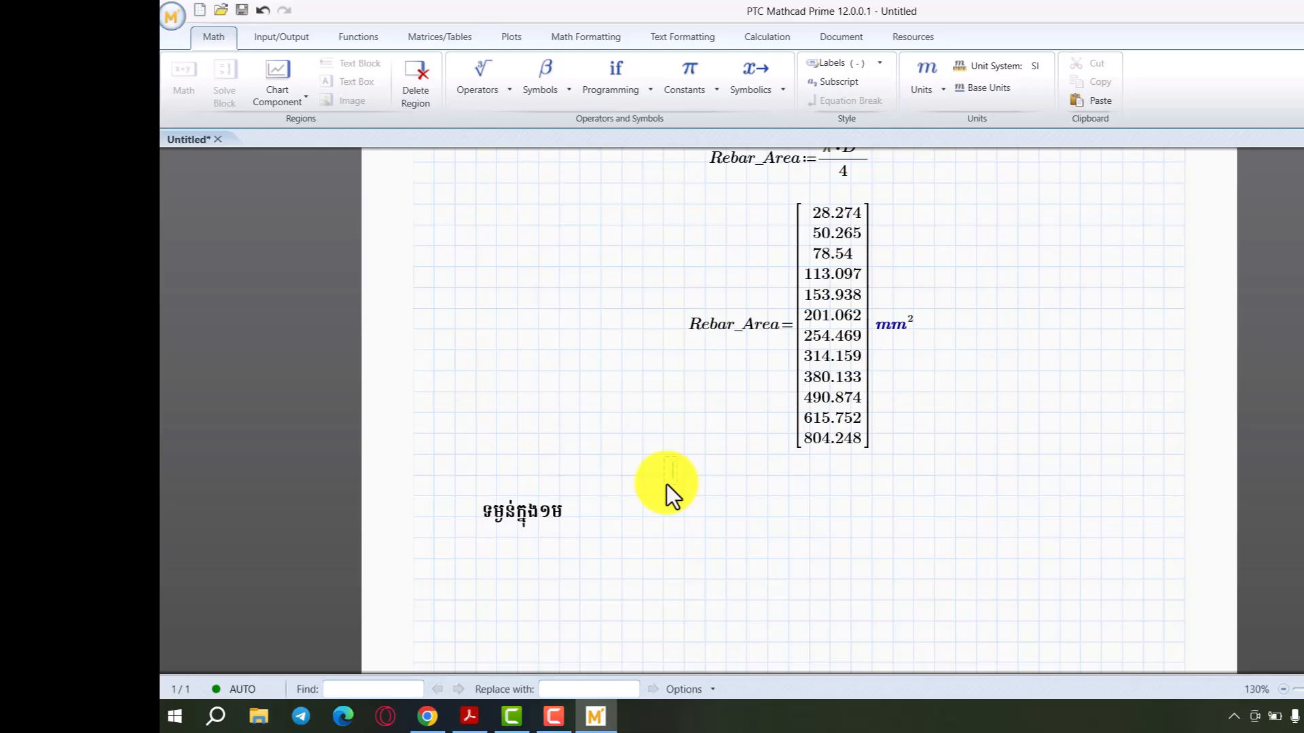
{"action": "left_click", "coordinate": [694, 79]}
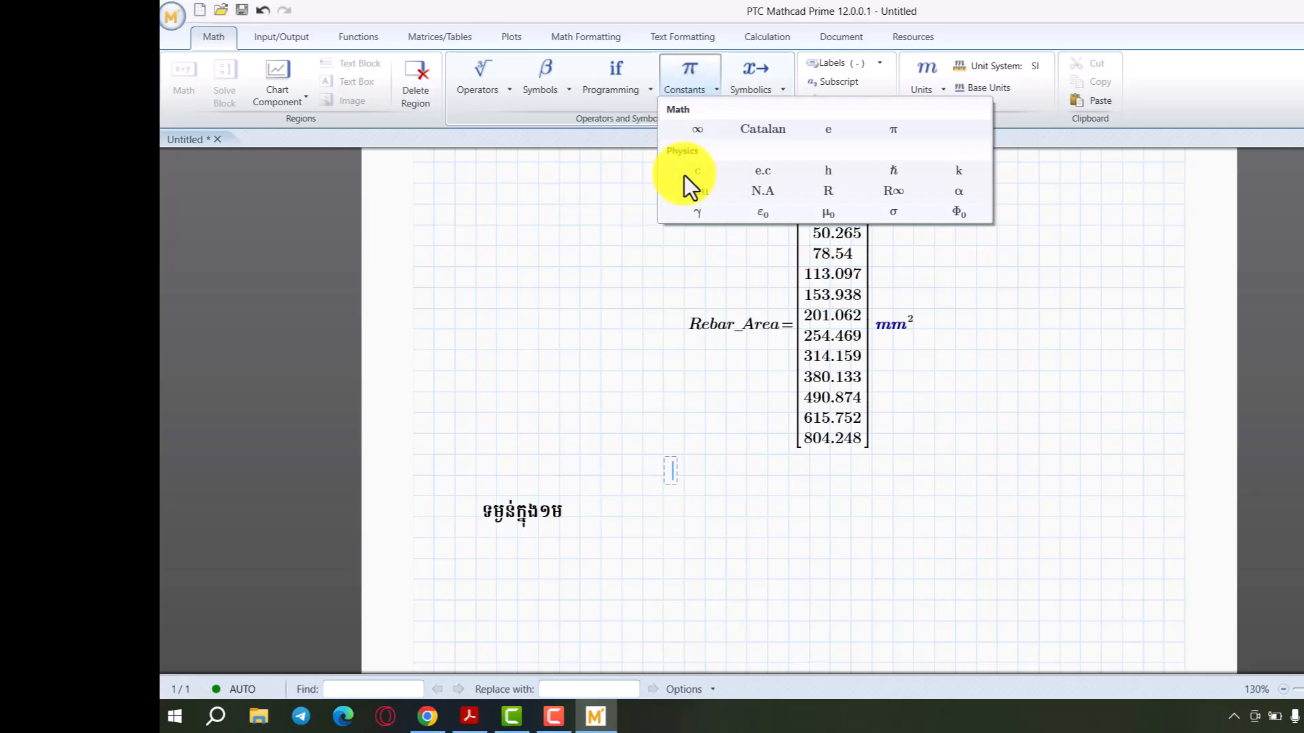
{"action": "left_click", "coordinate": [689, 218]}
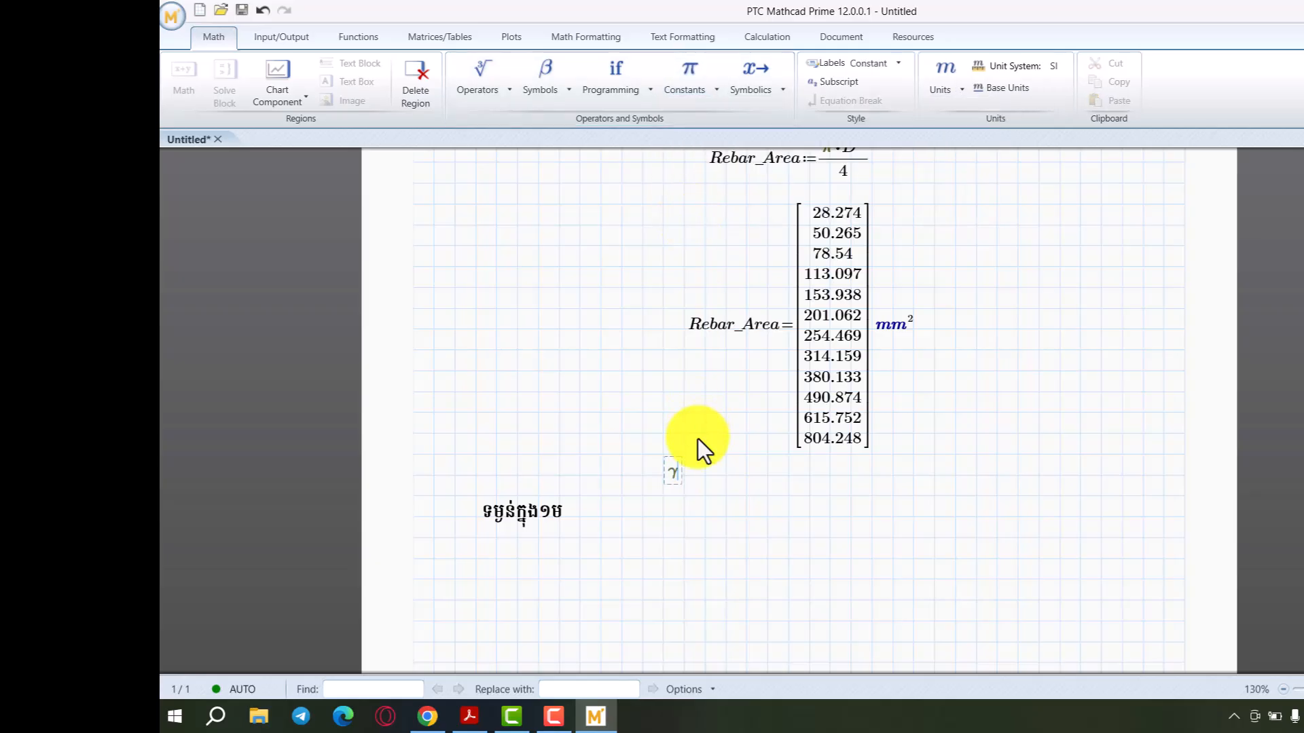
{"action": "key", "text": "ctrl+minus"}
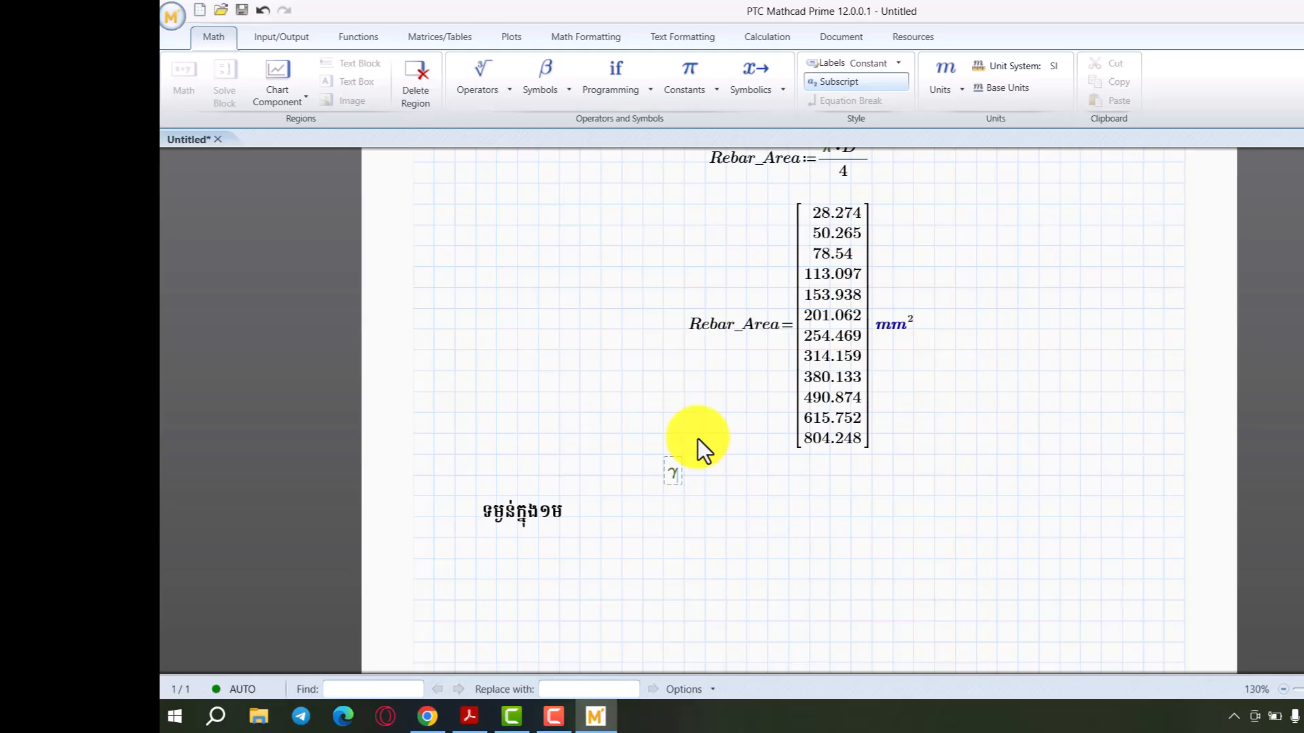
{"action": "type", "text": "steel:="}
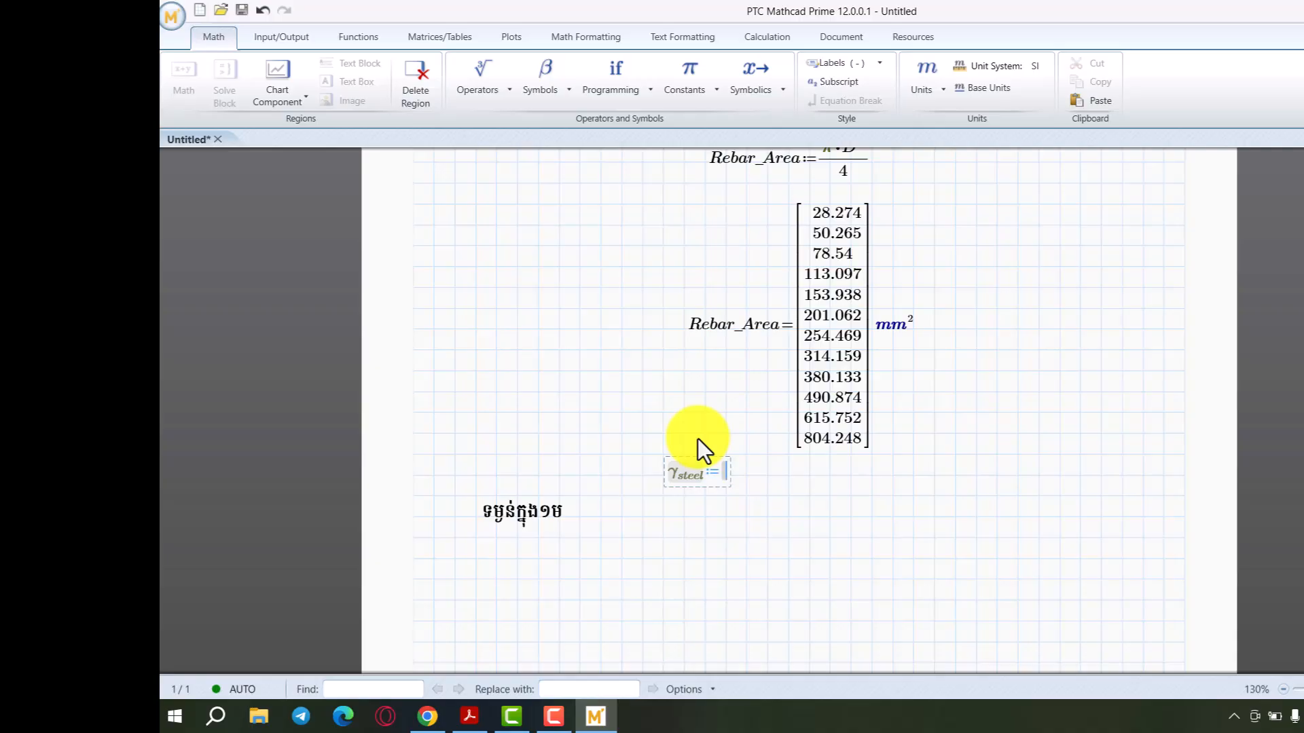
Step: Set the steel unit weight to 7850 kgf/m³
{"action": "type", "text": "785"}
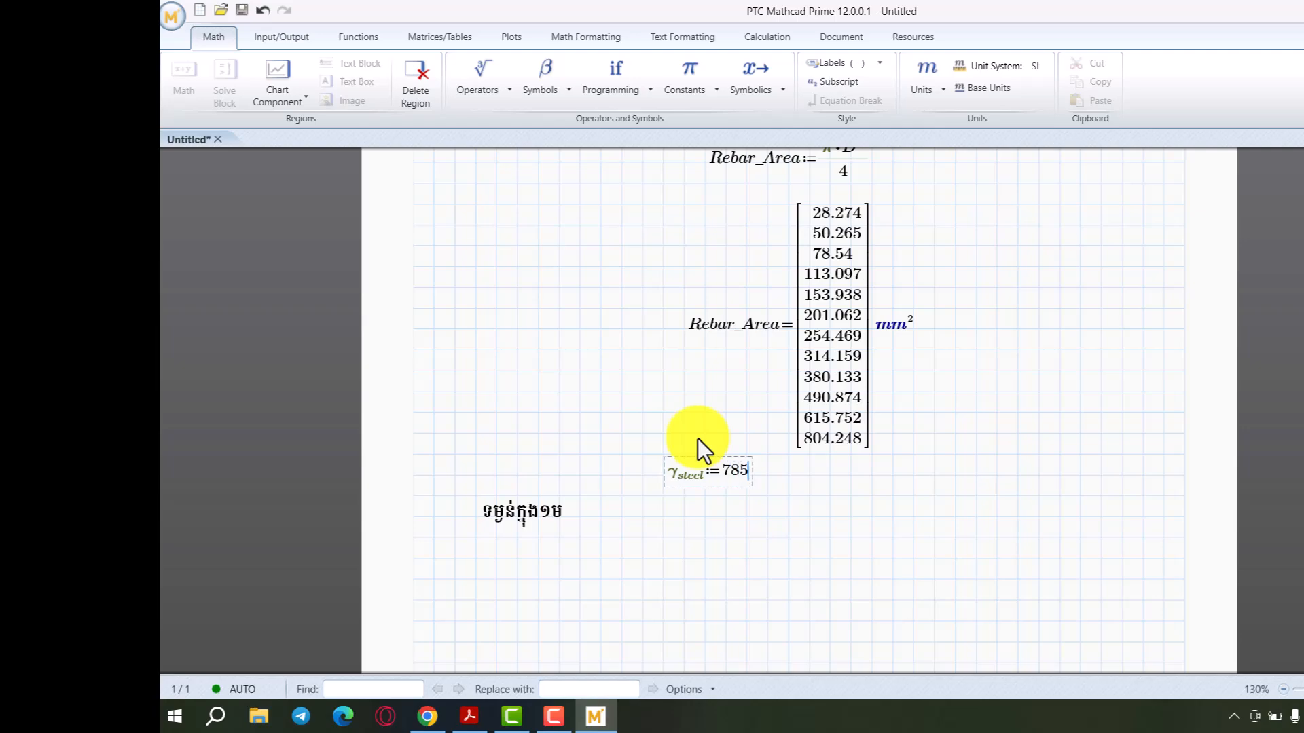
{"action": "type", "text": "0 kgf/m"}
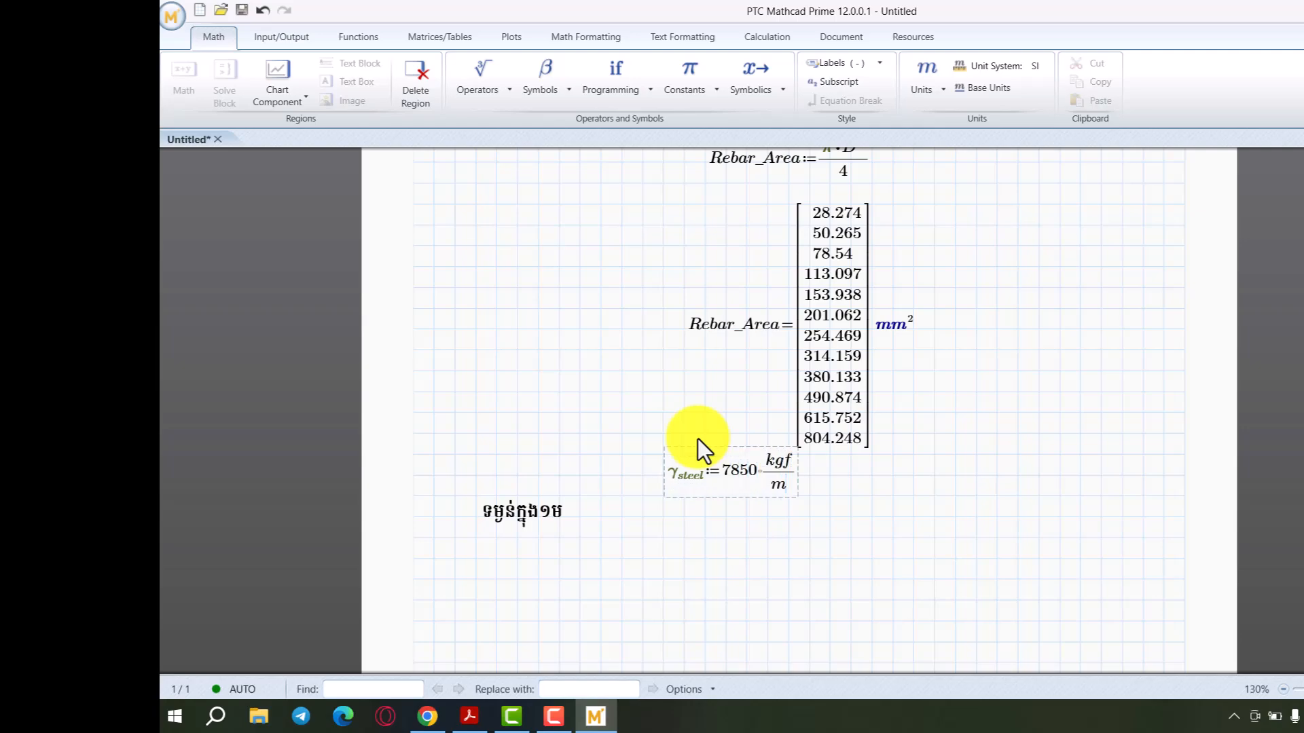
{"action": "type", "text": "^3"}
{"action": "left_click", "coordinate": [579, 407]}
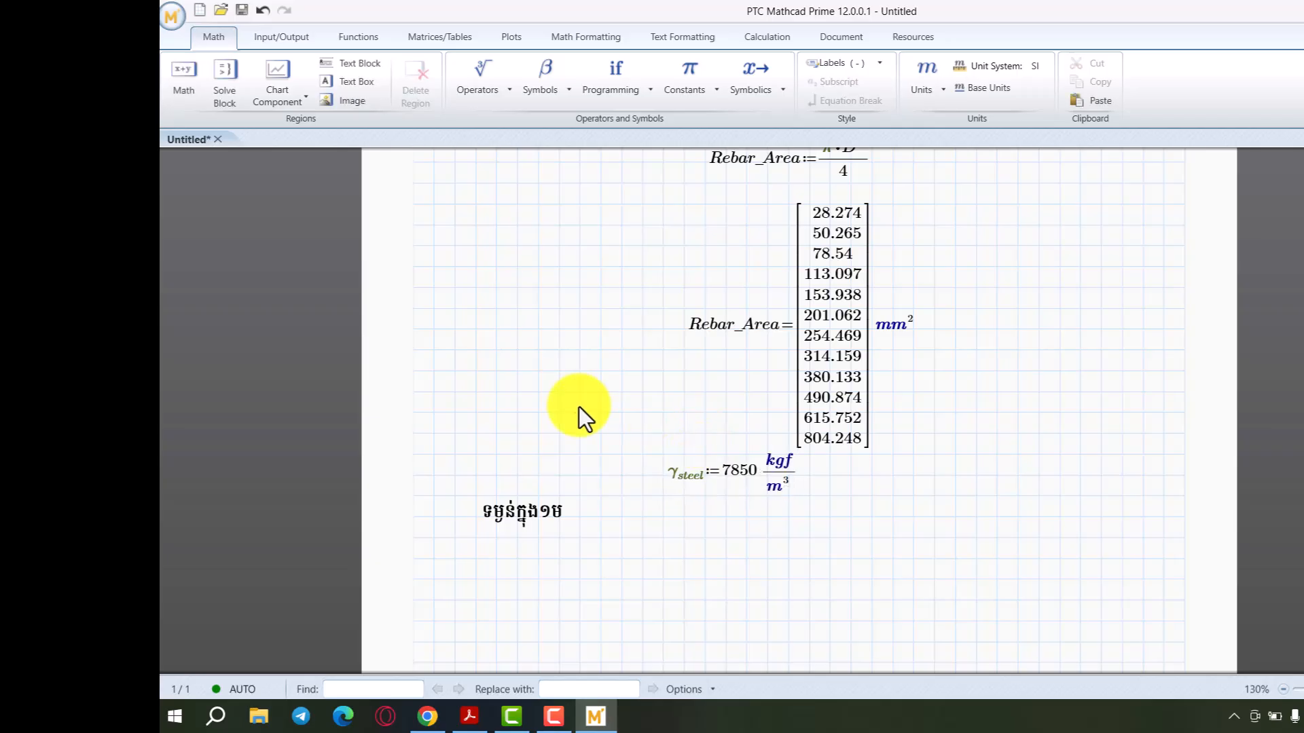
Step: Shift the γ steel definition slightly left and insert a blank line between it and the ទម្ងន់ក្នុង១ម label
{"action": "left_click", "coordinate": [710, 469]}
{"action": "mouse_move", "coordinate": [718, 443]}
{"action": "left_mouse_down"}
{"action": "mouse_move", "coordinate": [845, 460]}
{"action": "mouse_move", "coordinate": [949, 440]}
{"action": "mouse_move", "coordinate": [861, 453]}
{"action": "mouse_move", "coordinate": [698, 436]}
{"action": "left_mouse_up"}
{"action": "left_click", "coordinate": [699, 386]}
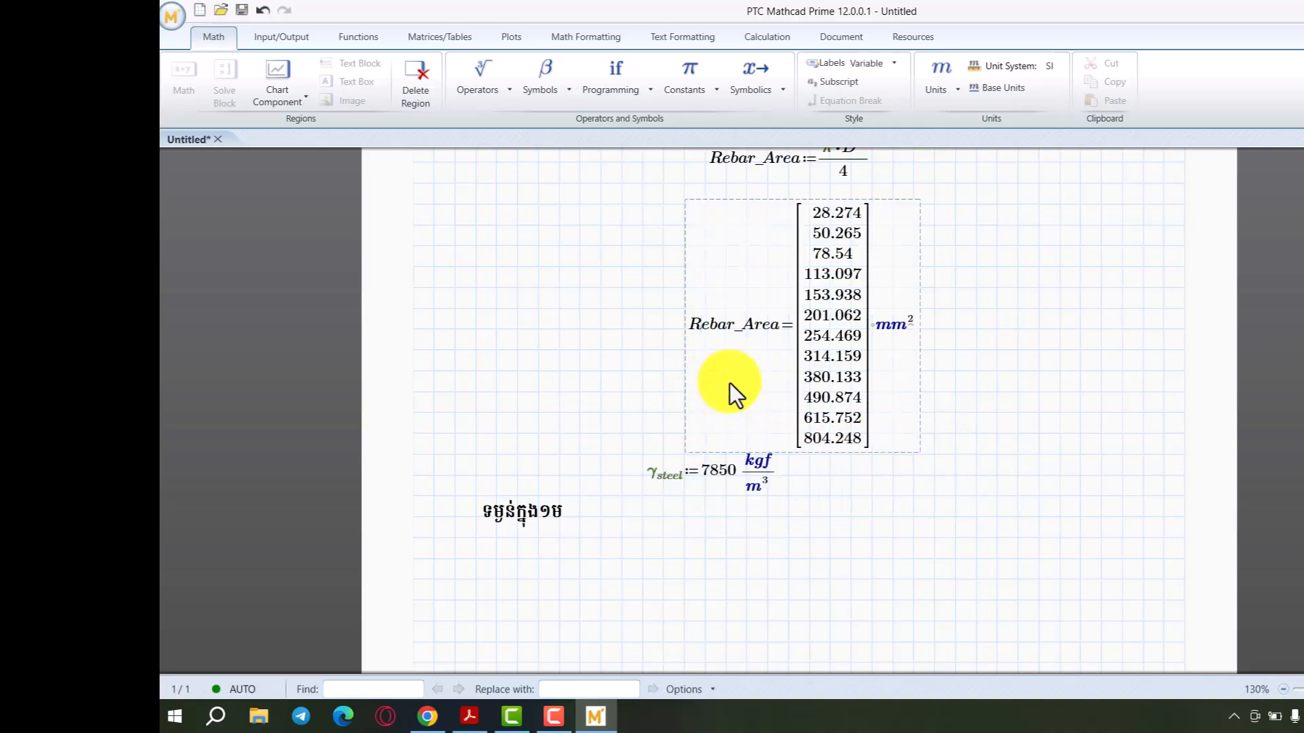
{"action": "scroll", "coordinate": [721, 428], "scroll_direction": "down", "scroll_amount": 1}
{"action": "left_click", "coordinate": [705, 497]}
{"action": "left_click", "coordinate": [569, 483]}
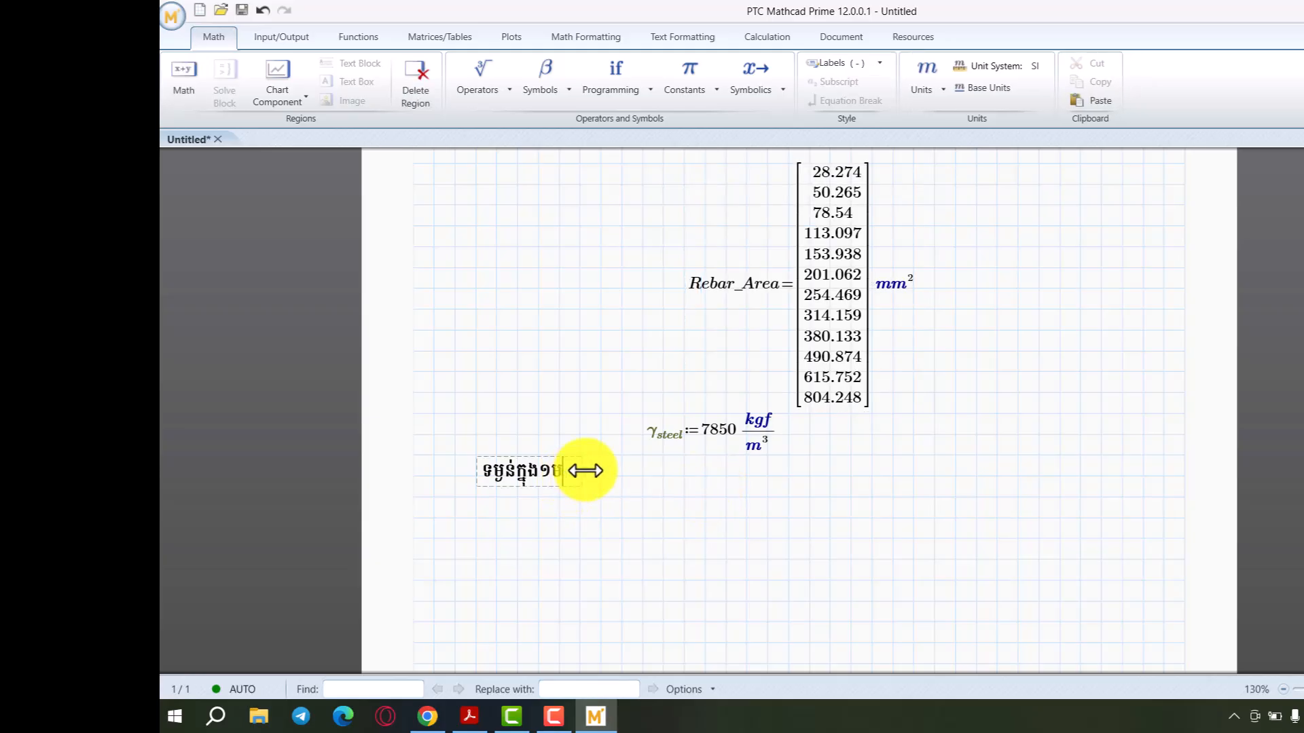
{"action": "left_click", "coordinate": [622, 476]}
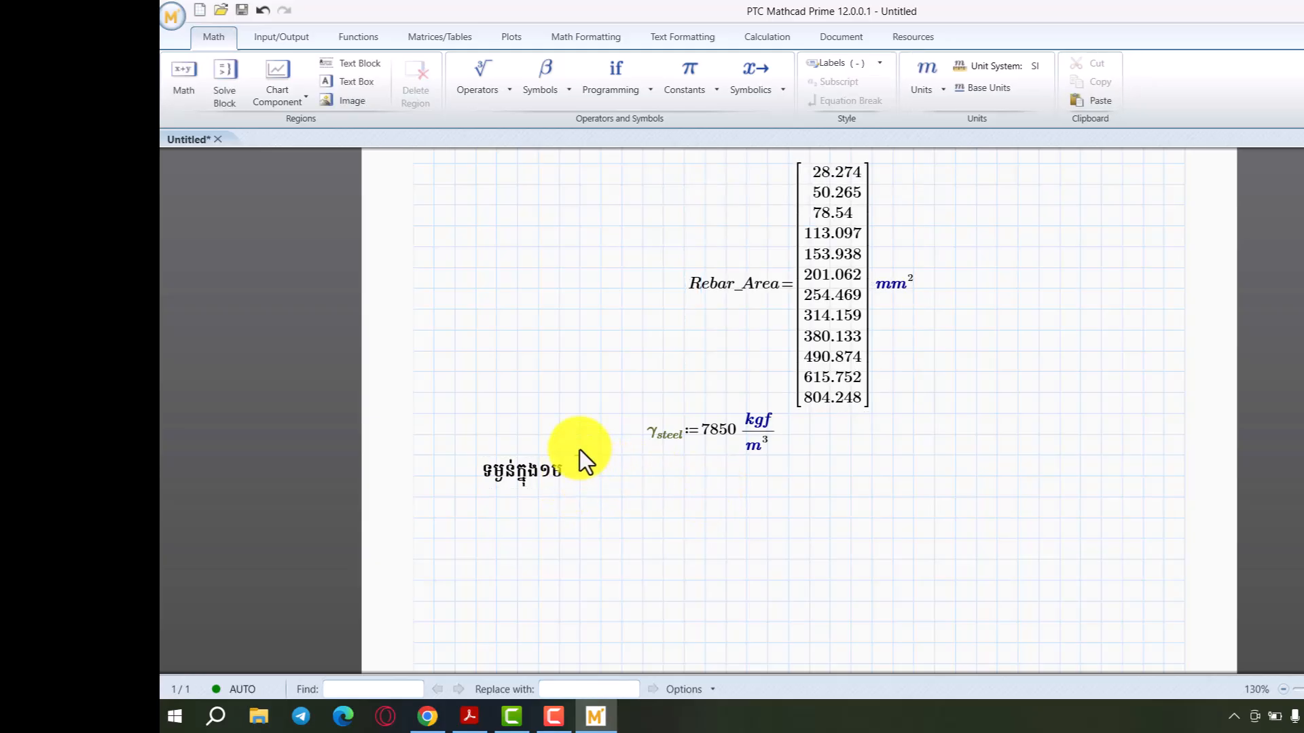
{"action": "key", "text": "Return"}
Step: Start a definition for m with the subscript 1m beside the weight label, using Rebar_Area copied from the area result
{"action": "left_click", "coordinate": [630, 500]}
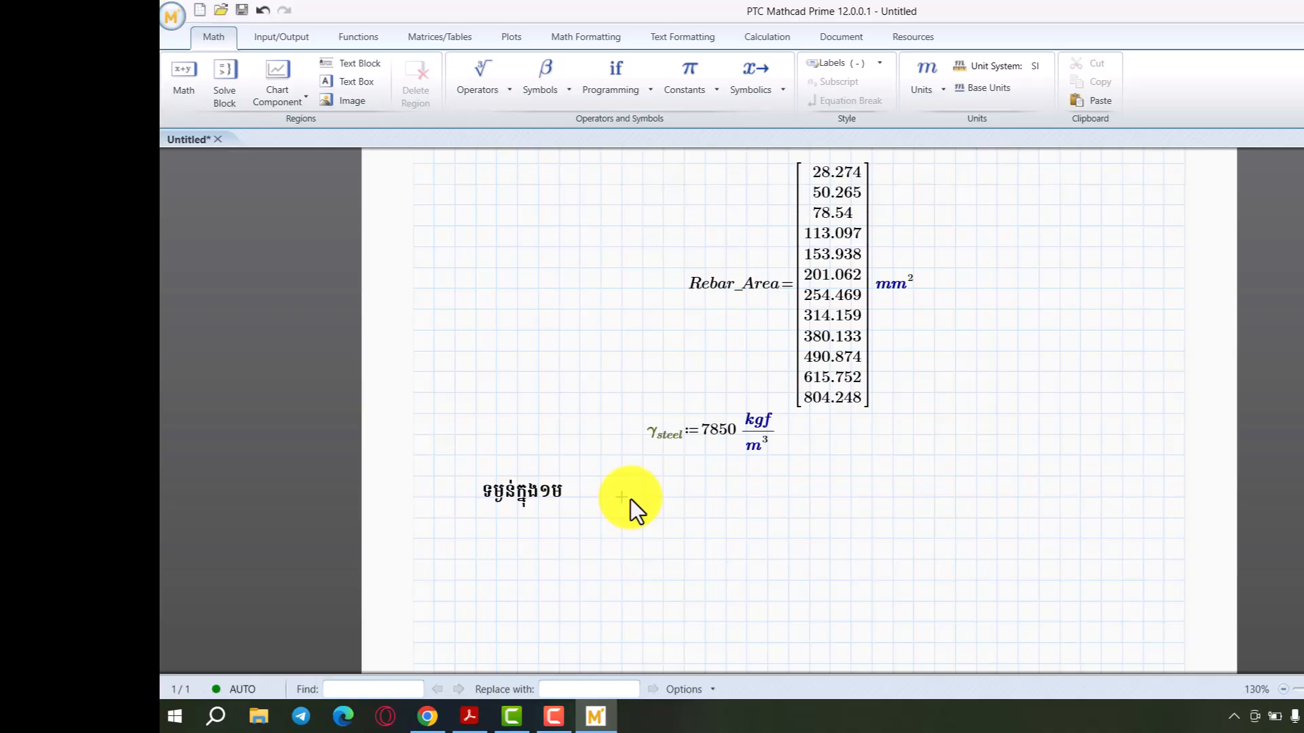
{"action": "type", "text": "m."}
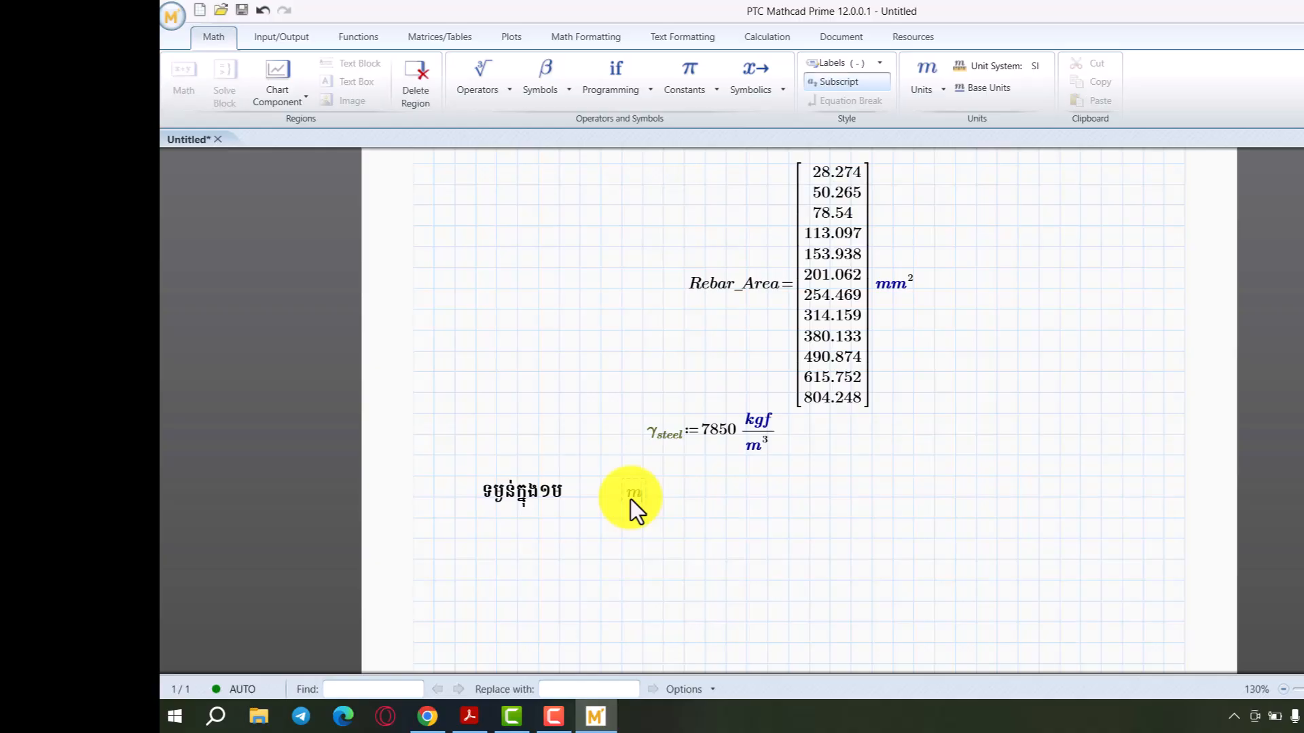
{"action": "type", "text": "1m:="}
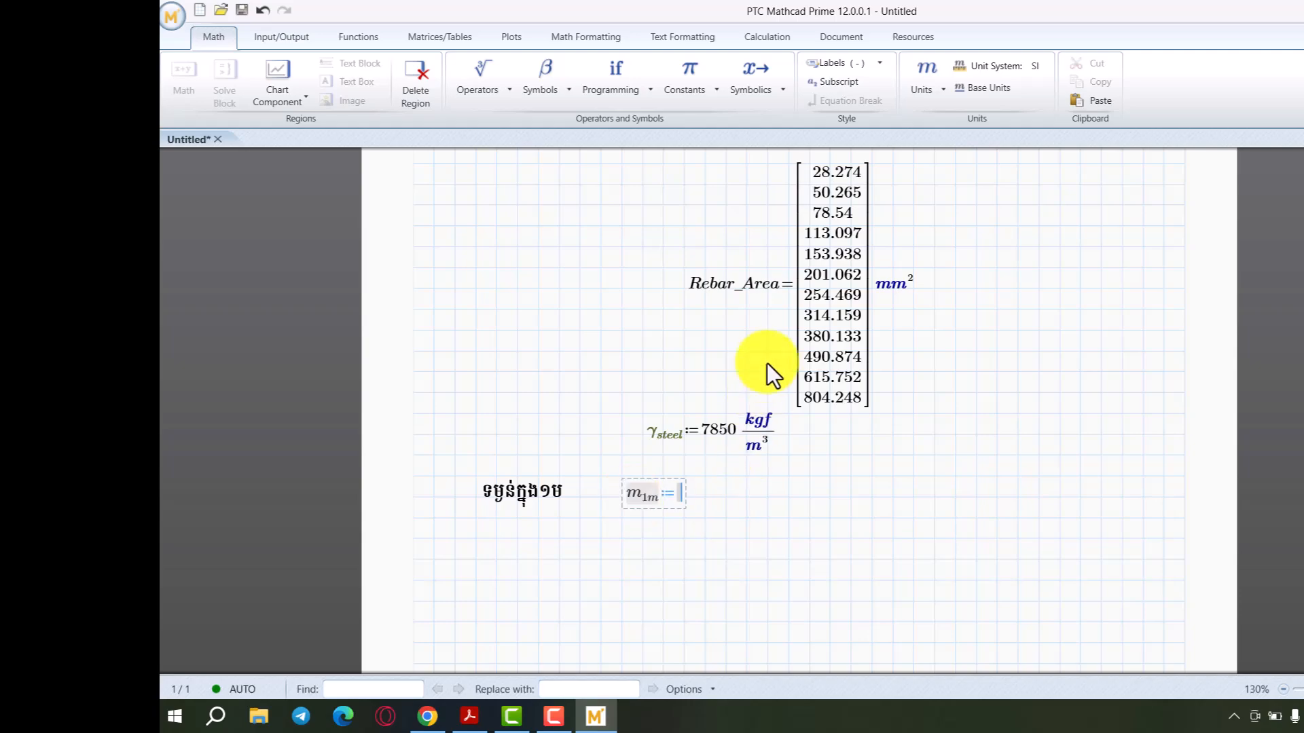
{"action": "left_click", "coordinate": [778, 285]}
{"action": "left_click_drag", "start_coordinate": [714, 296], "coordinate": [702, 298]}
{"action": "key", "text": "ctrl+c"}
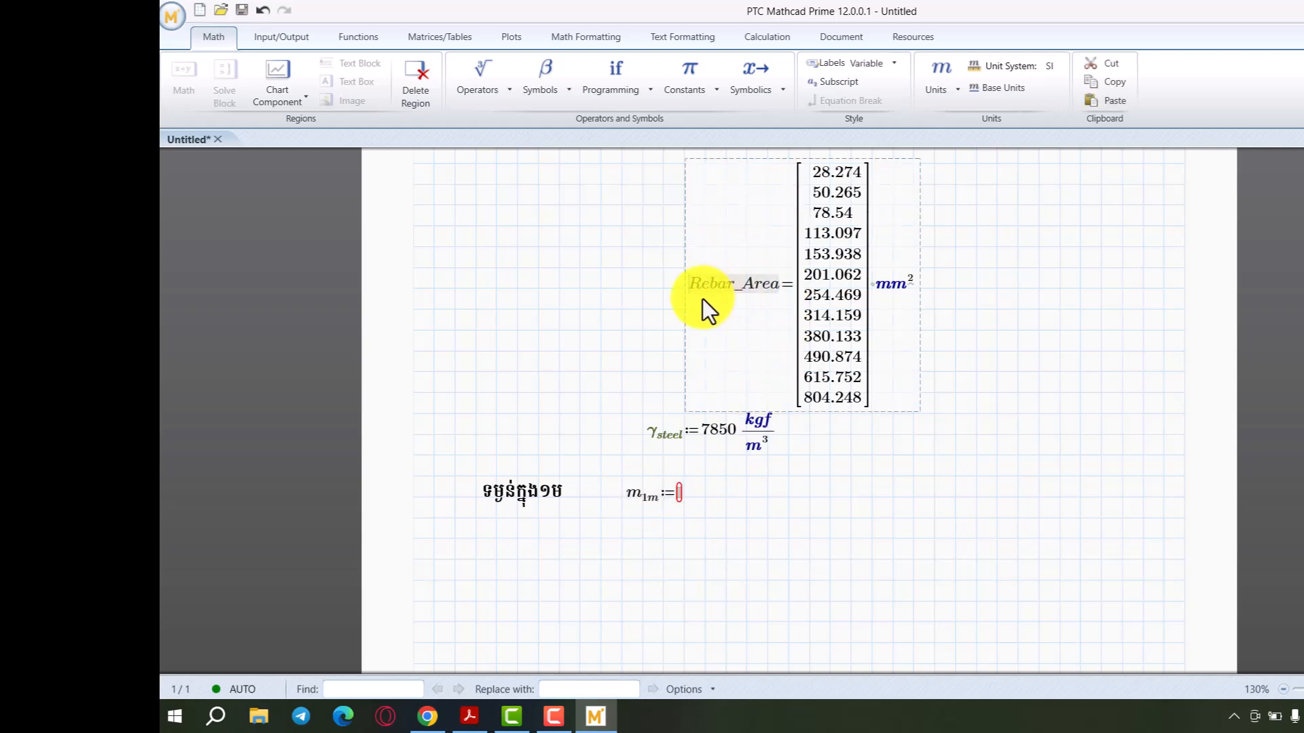
{"action": "left_click", "coordinate": [684, 498]}
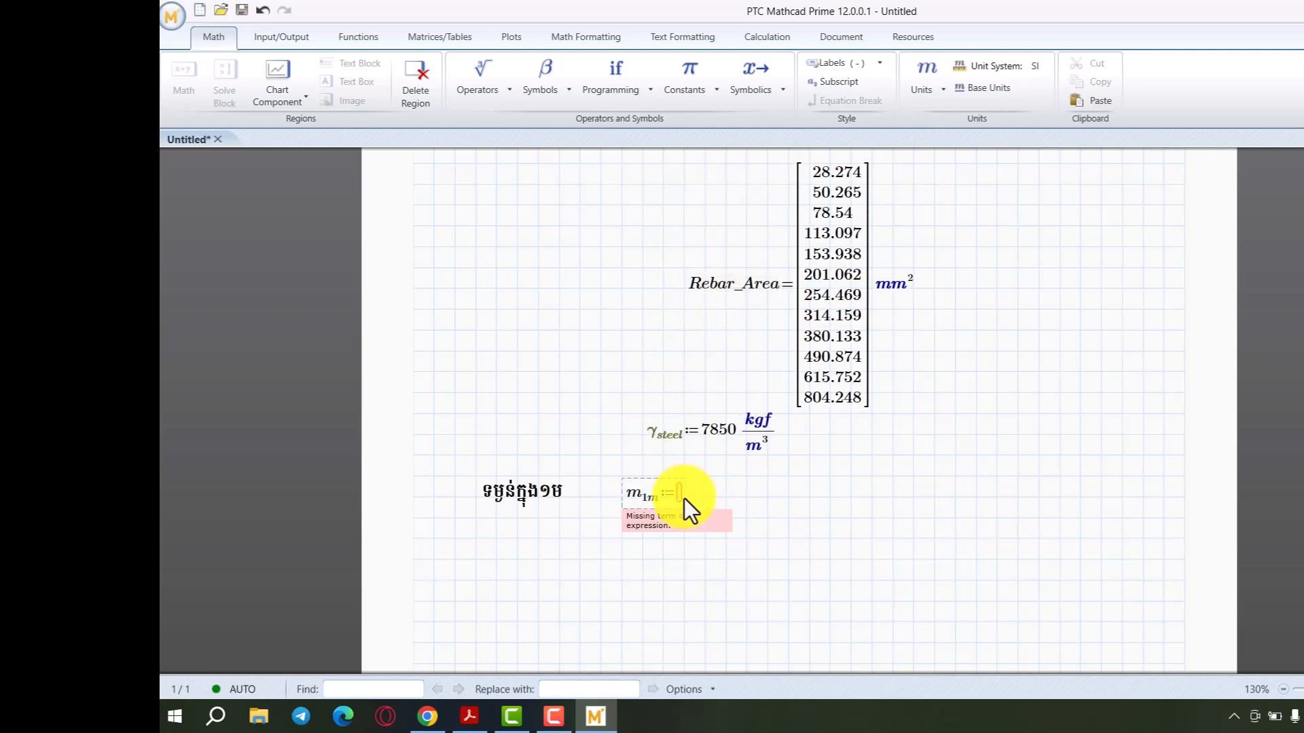
{"action": "key", "text": "ctrl+v"}
Step: Multiply Rebar_Area by 1 m and γ with the subscript steel, and evaluate the one-metre weight formula
{"action": "type", "text": "*1"}
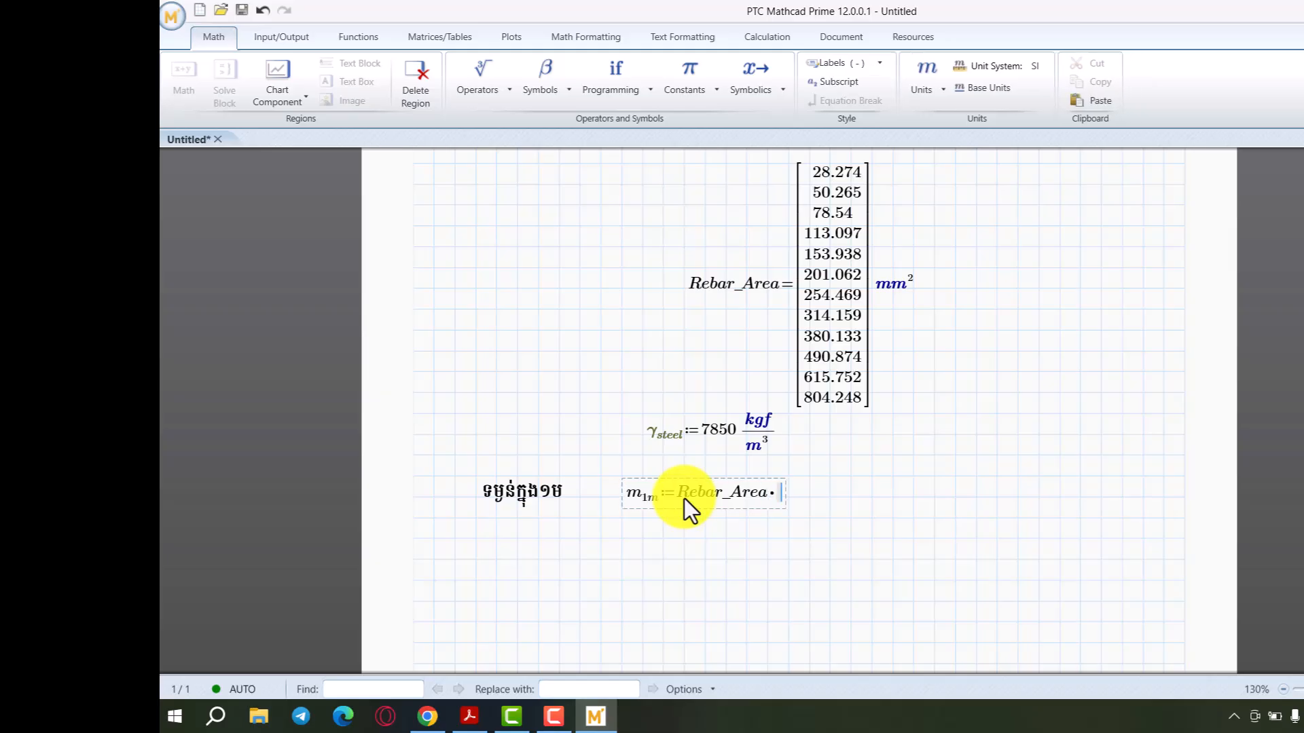
{"action": "type", "text": "m*"}
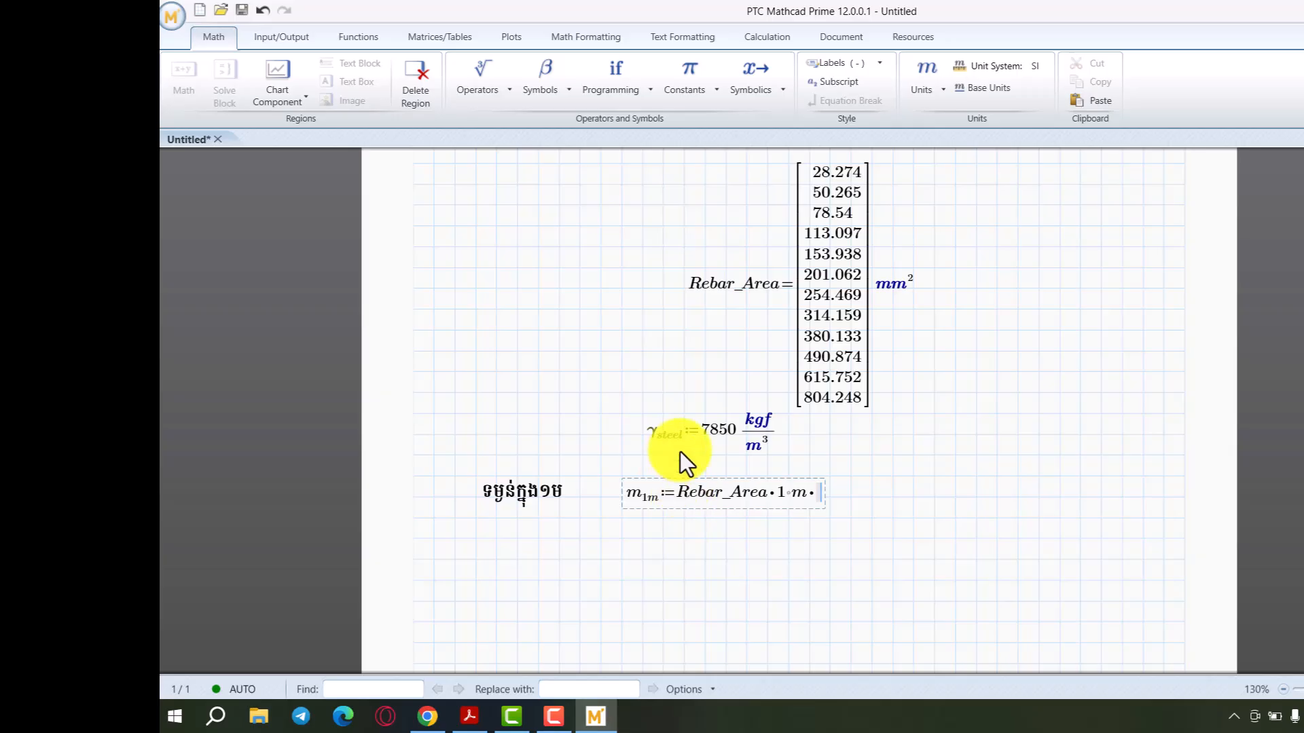
{"action": "left_click", "coordinate": [651, 441]}
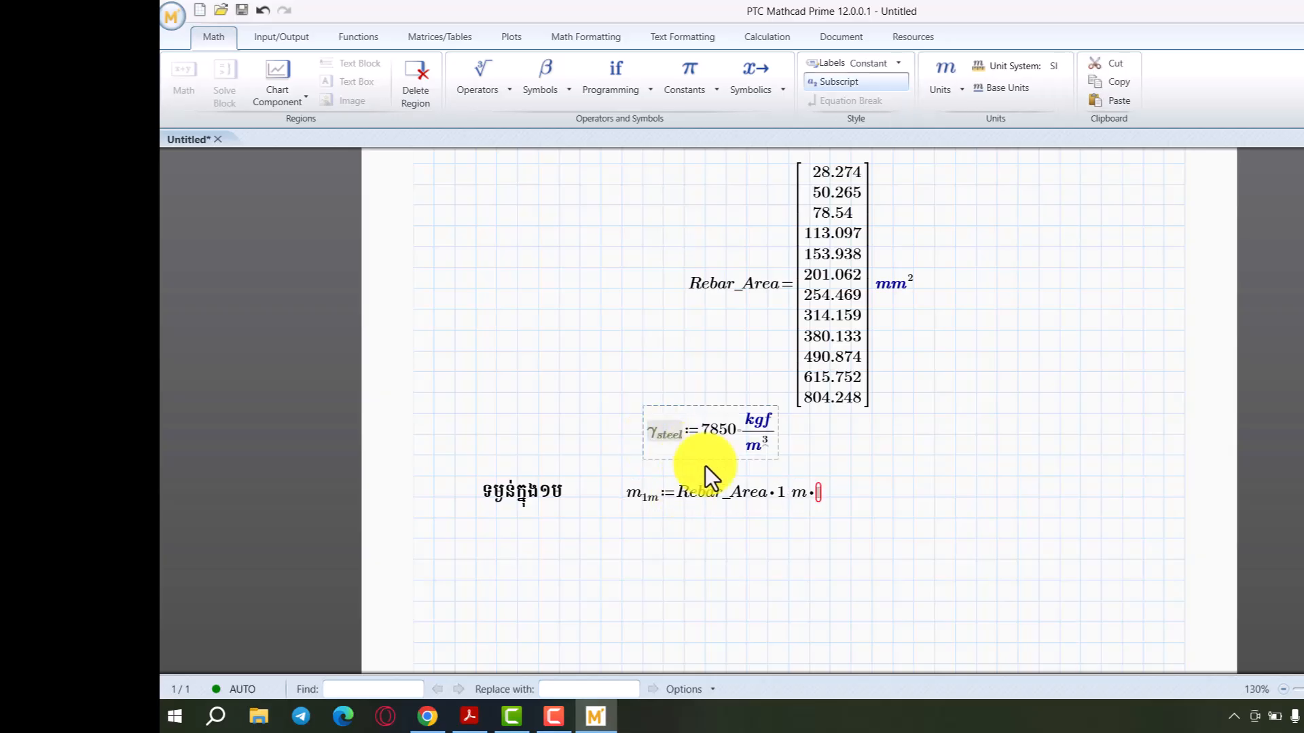
{"action": "left_click", "coordinate": [823, 499]}
{"action": "type", "text": "γ.steel="}
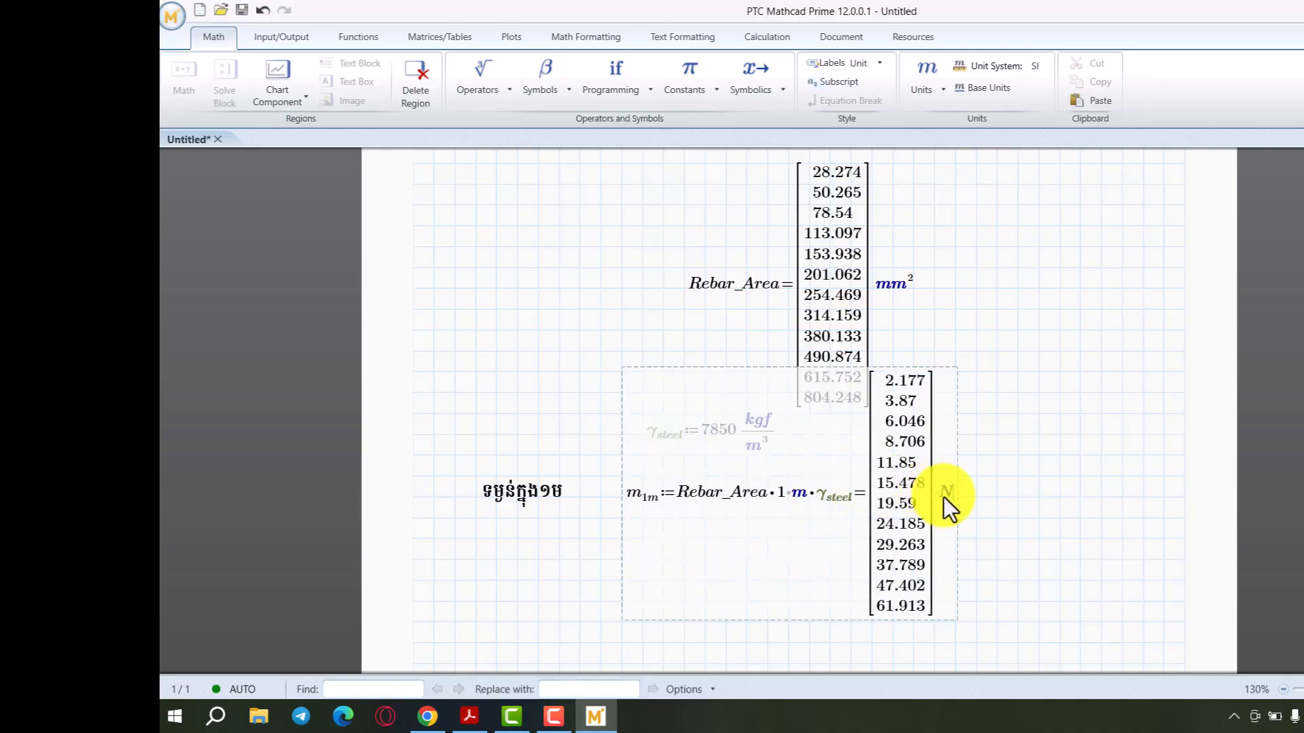
Step: Try to express the one-metre weight result in kg
{"action": "left_click", "coordinate": [925, 87]}
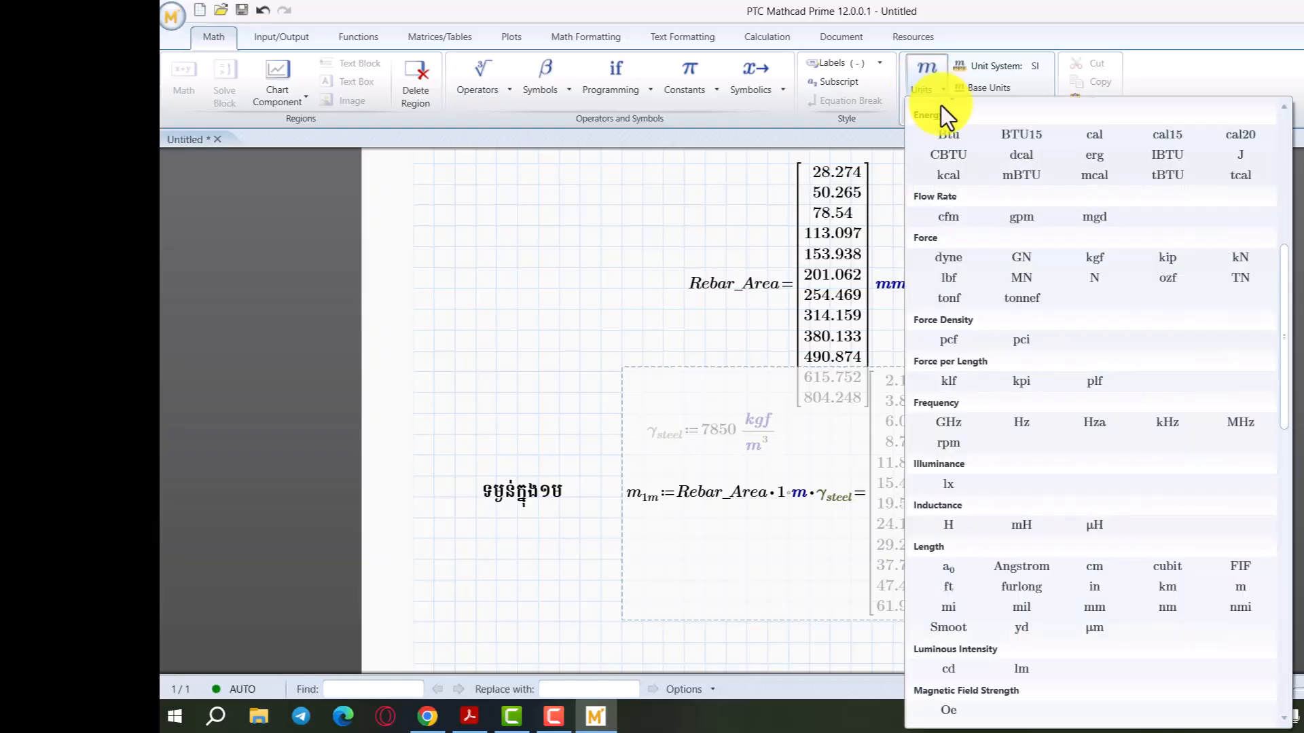
{"action": "scroll", "coordinate": [1121, 568], "scroll_direction": "down", "scroll_amount": 2}
{"action": "scroll", "coordinate": [1122, 568], "scroll_direction": "down", "scroll_amount": 5}
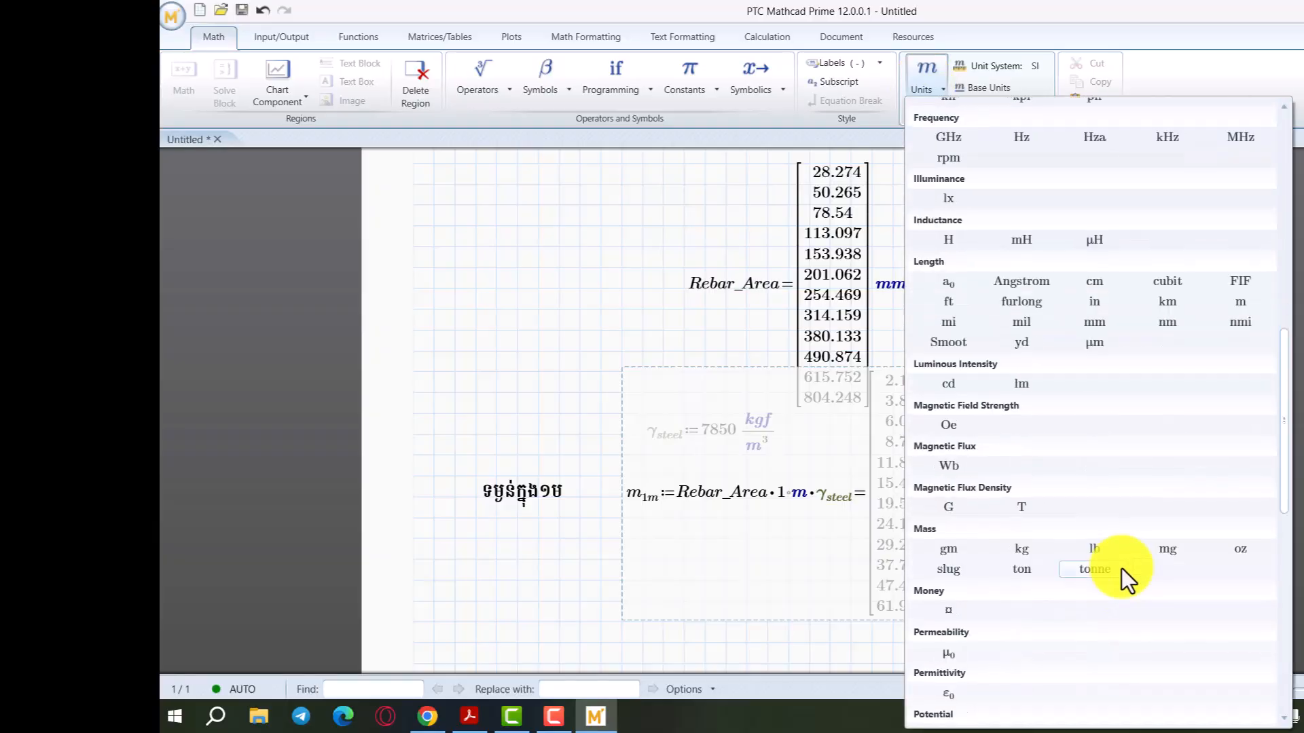
{"action": "left_click", "coordinate": [1022, 551]}
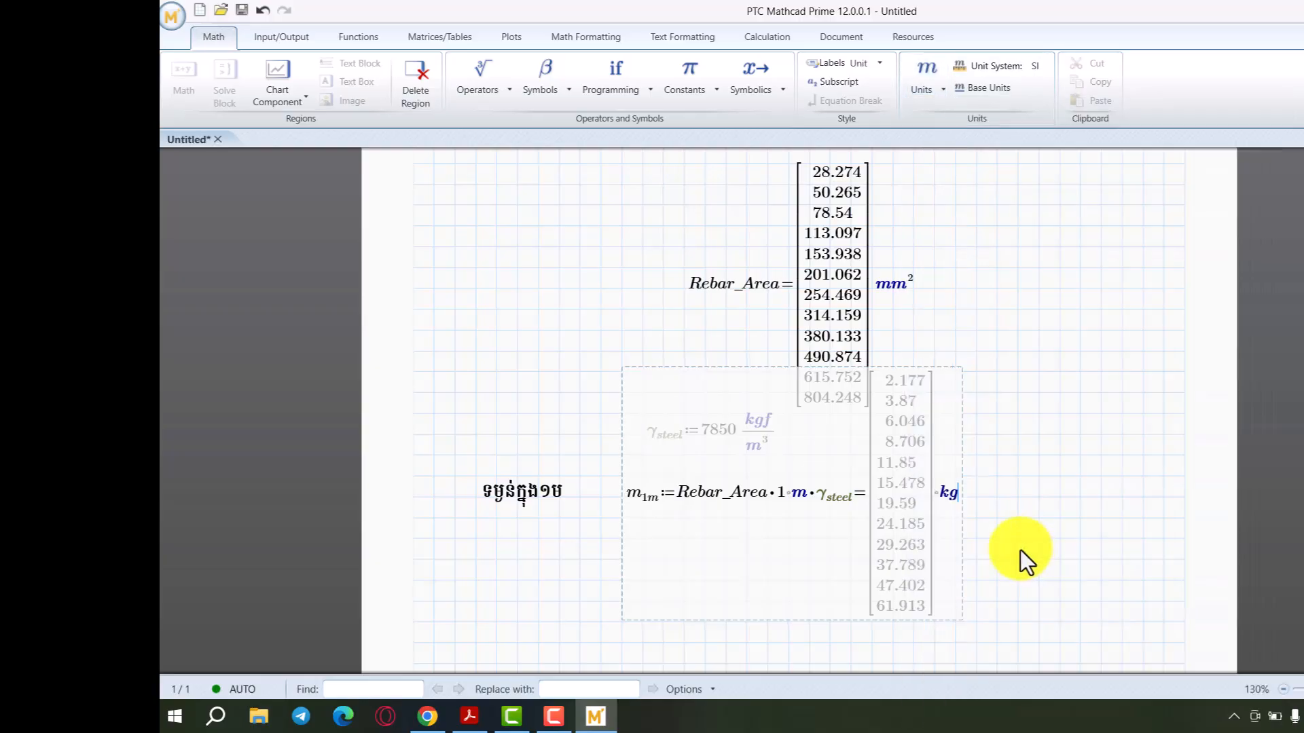
{"action": "left_click", "coordinate": [1013, 483]}
{"action": "left_click", "coordinate": [744, 447]}
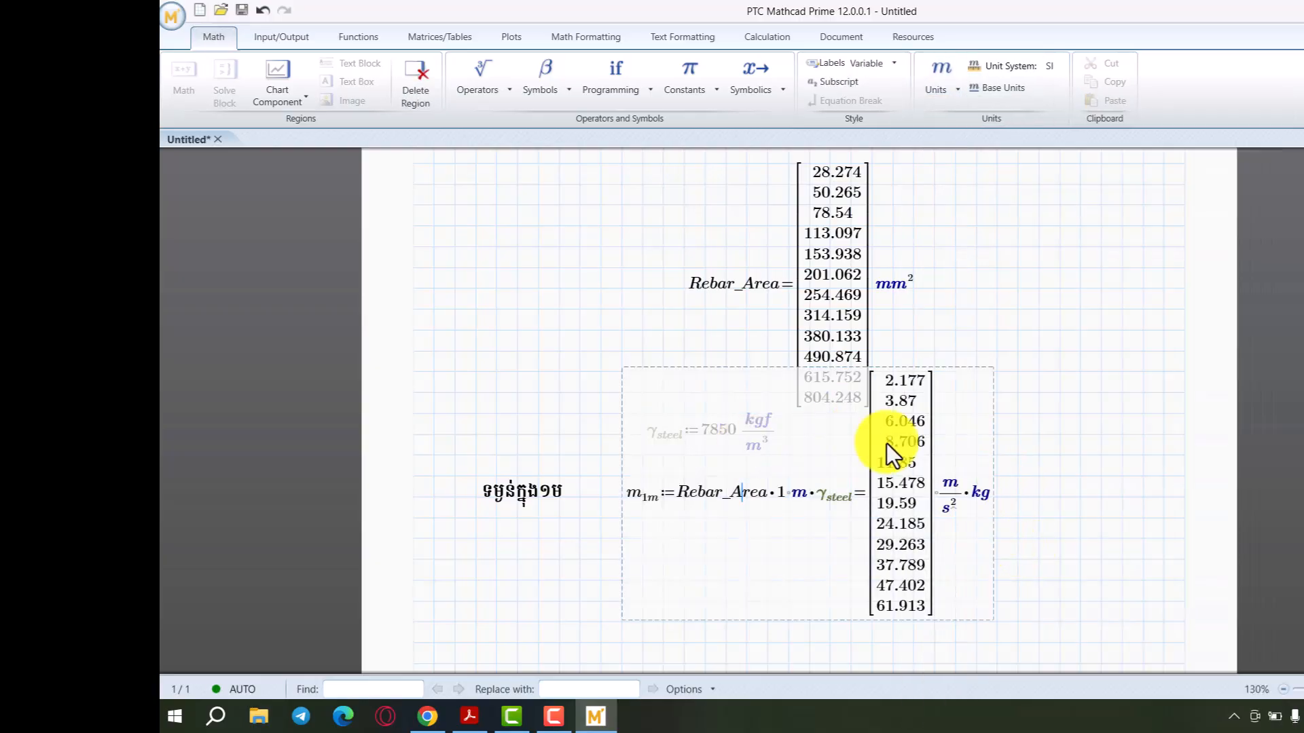
Step: Replace the whole unit of the one-metre weight result with the force unit kgf
{"action": "left_click", "coordinate": [945, 490]}
{"action": "key", "text": "ctrl+x"}
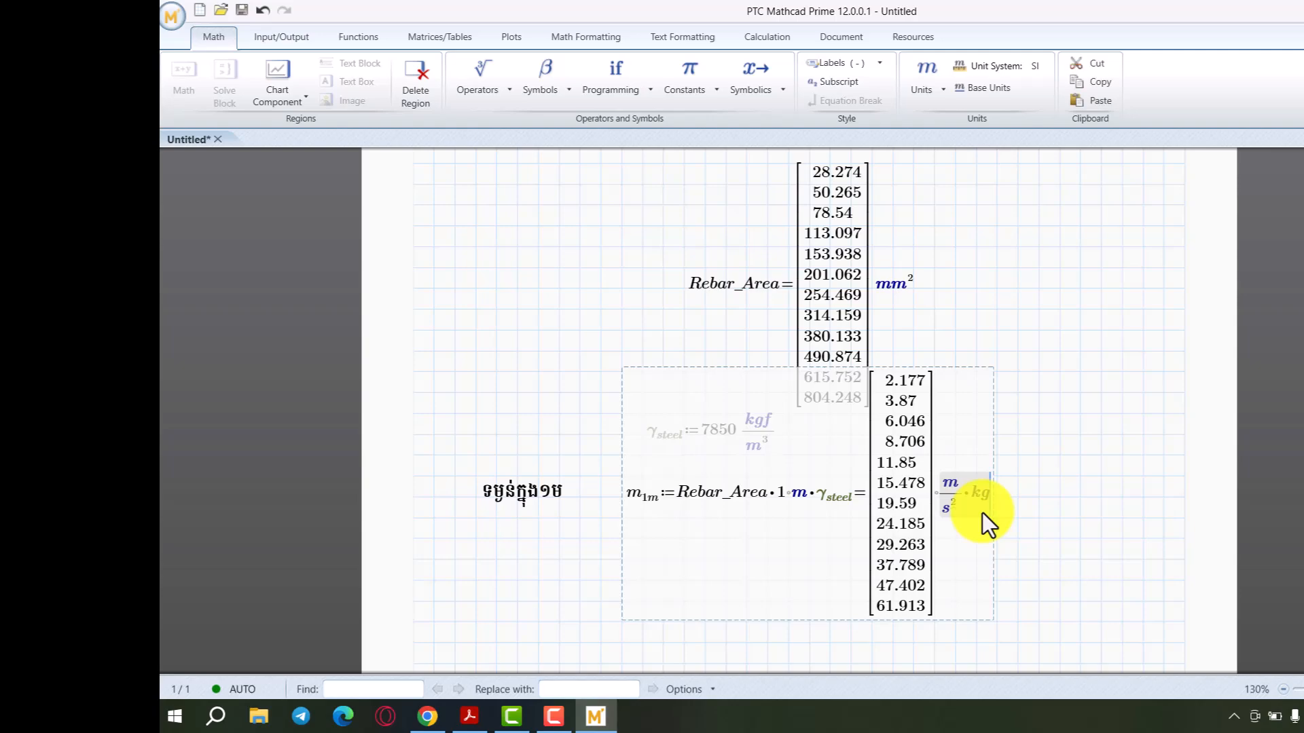
{"action": "left_click", "coordinate": [922, 90]}
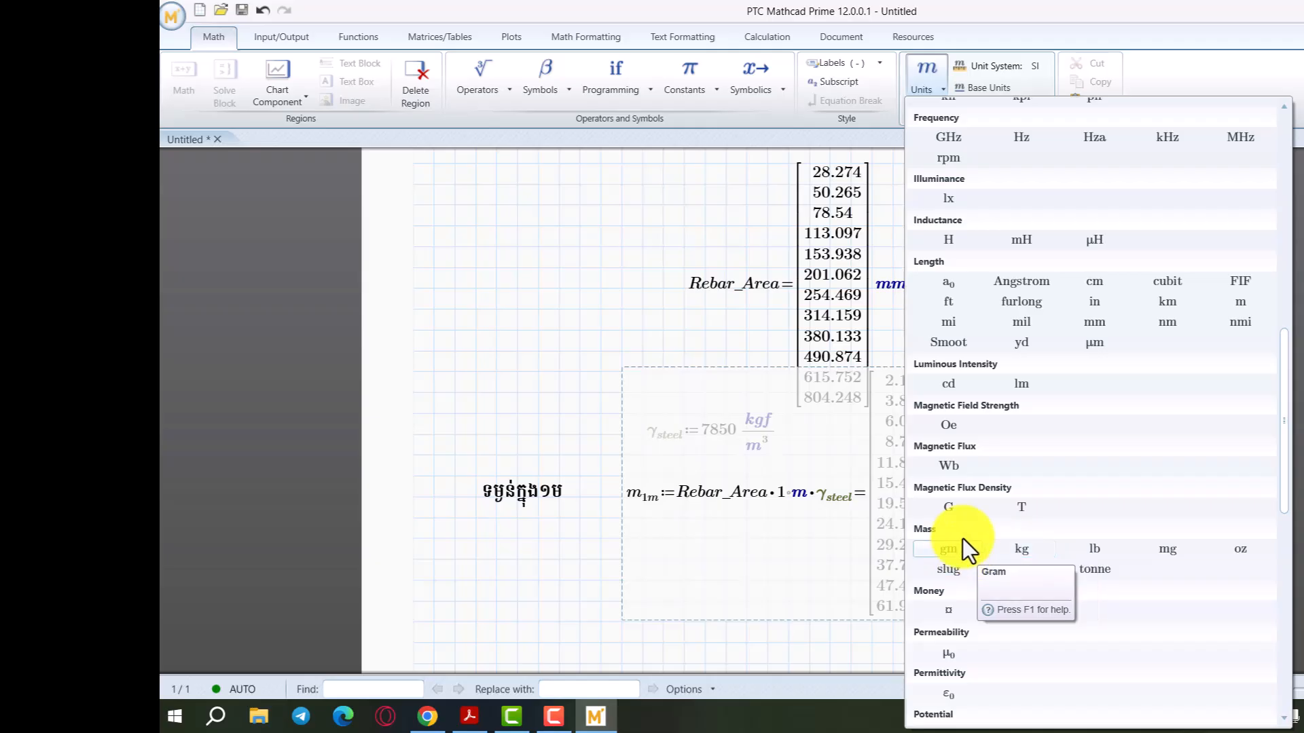
{"action": "scroll", "coordinate": [962, 538], "scroll_direction": "up", "scroll_amount": 5}
{"action": "scroll", "coordinate": [965, 524], "scroll_direction": "up", "scroll_amount": 2}
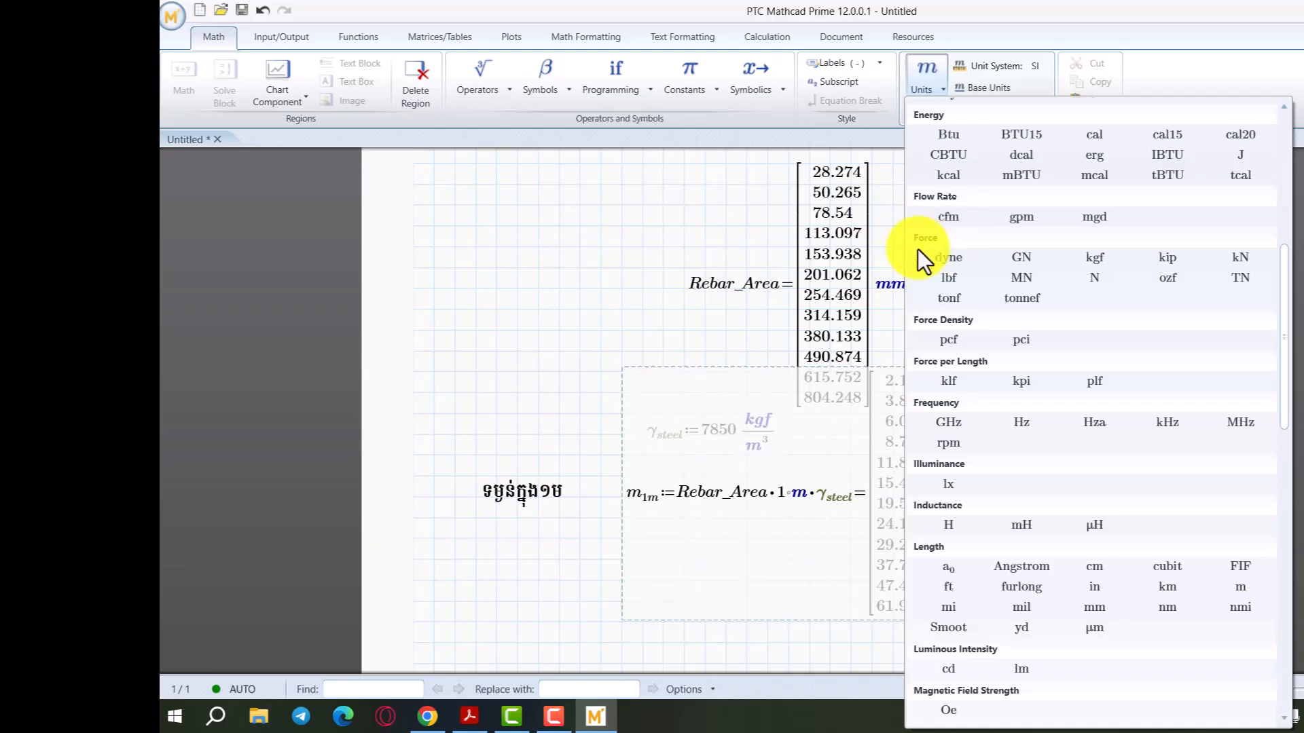
{"action": "left_click", "coordinate": [1091, 259]}
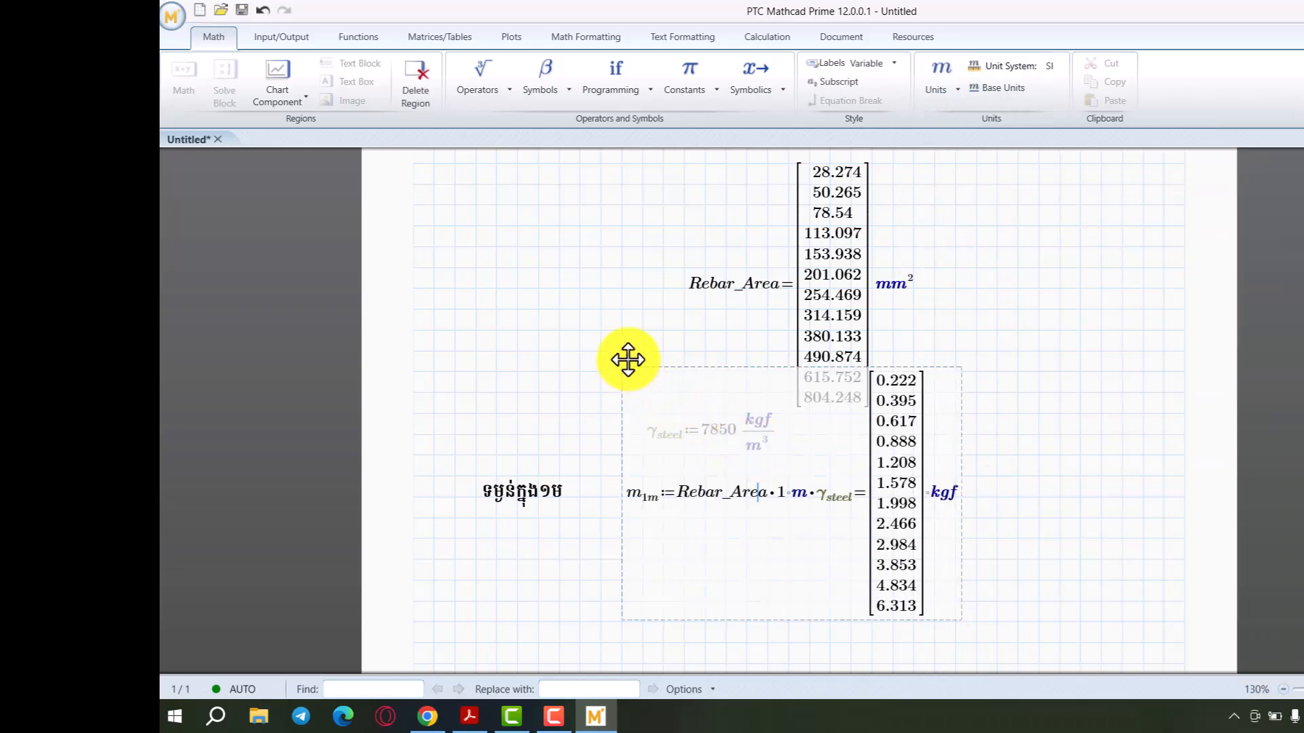
Step: Insert five blank lines above the one-metre weight calculation so it clears the area results
{"action": "left_click", "coordinate": [572, 369]}
{"action": "key", "text": "Return"}
{"action": "key", "text": "Return"}
{"action": "key", "text": "Return"}
{"action": "key", "text": "Return"}
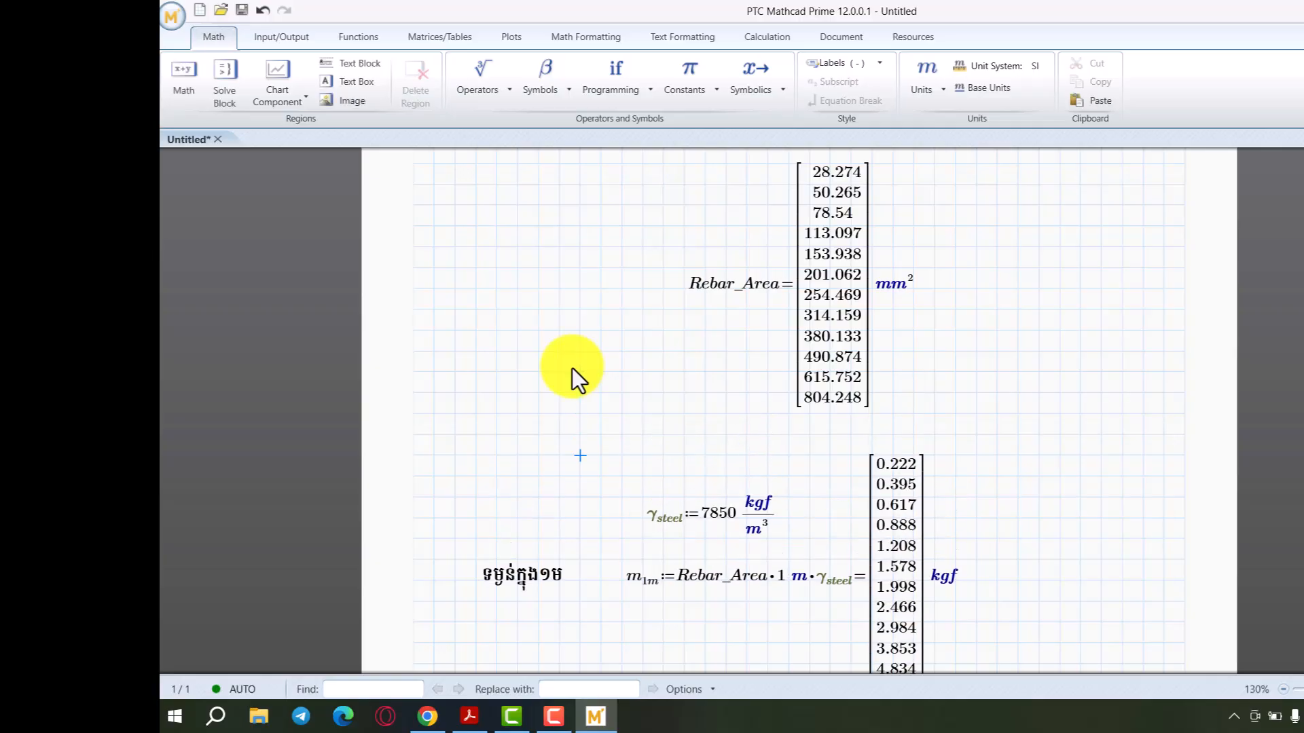
{"action": "scroll", "coordinate": [755, 323], "scroll_direction": "down", "scroll_amount": 3}
{"action": "key", "text": "Return"}
{"action": "scroll", "coordinate": [754, 324], "scroll_direction": "down", "scroll_amount": 2}
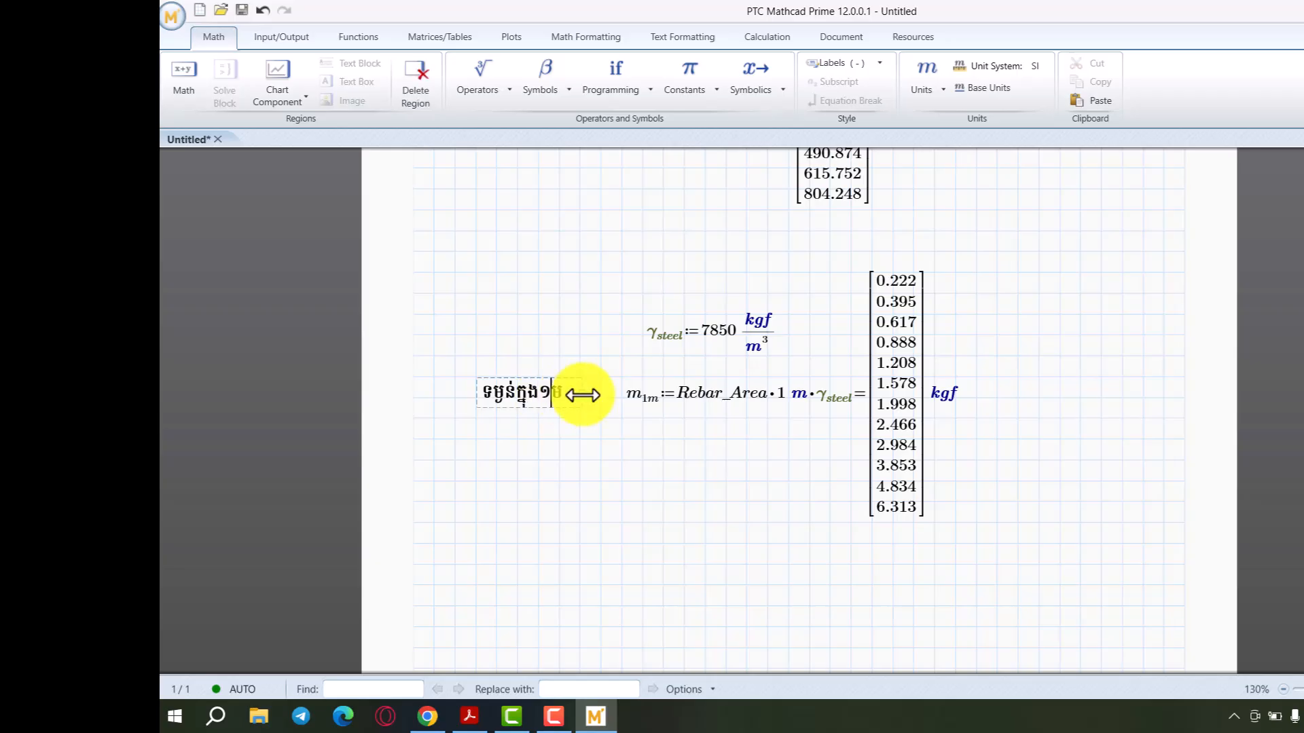
Step: Duplicate the one-metre weight label and formula below the originals, and change the copied label to ទម្ងន់ក្នុង១២ម
{"action": "left_click_drag", "start_coordinate": [574, 396], "coordinate": [676, 393]}
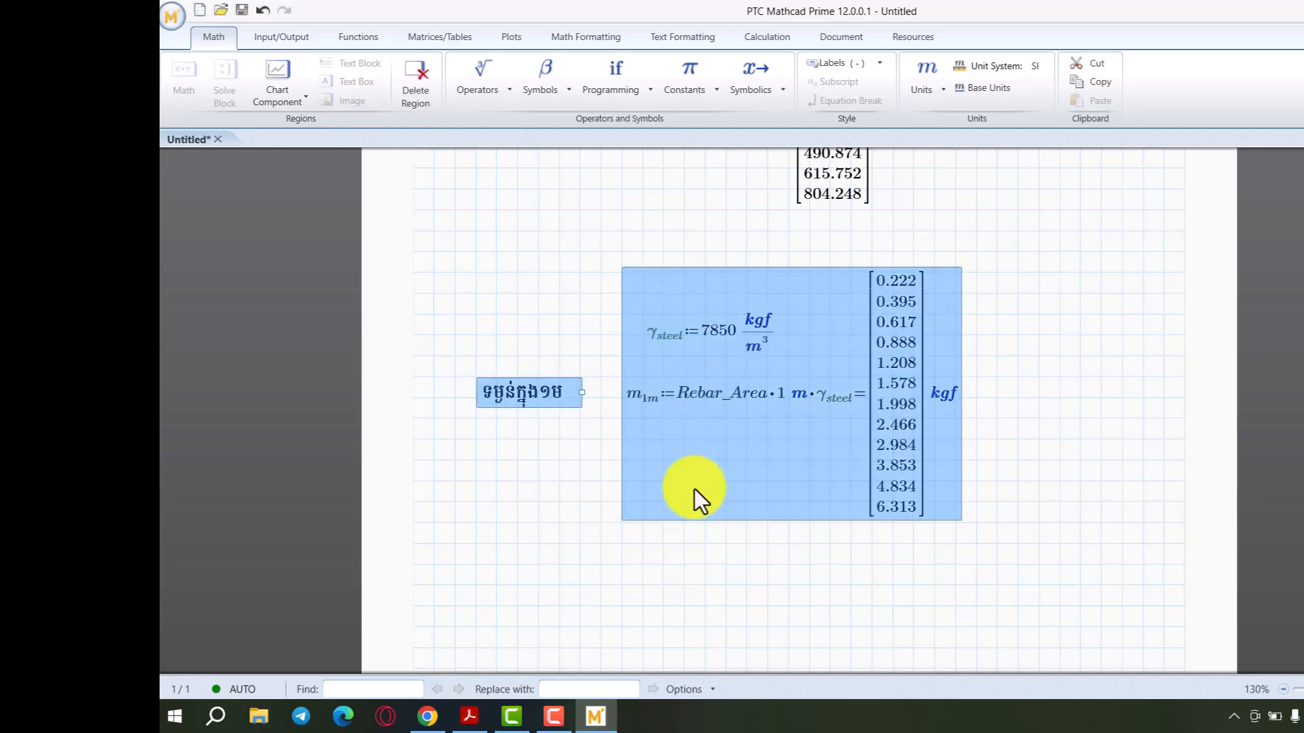
{"action": "scroll", "coordinate": [694, 489], "scroll_direction": "down", "scroll_amount": 2}
{"action": "left_click", "coordinate": [479, 501]}
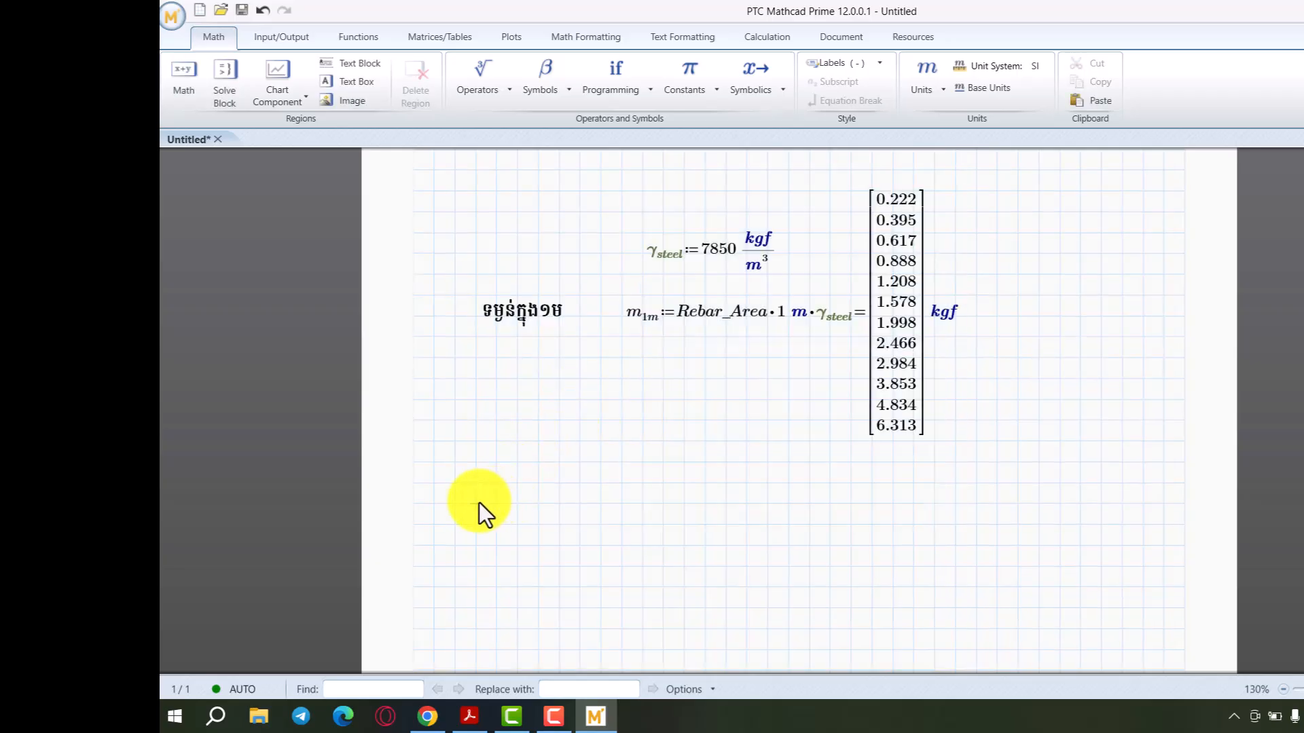
{"action": "key", "text": "ctrl+v"}
{"action": "left_click", "coordinate": [546, 508]}
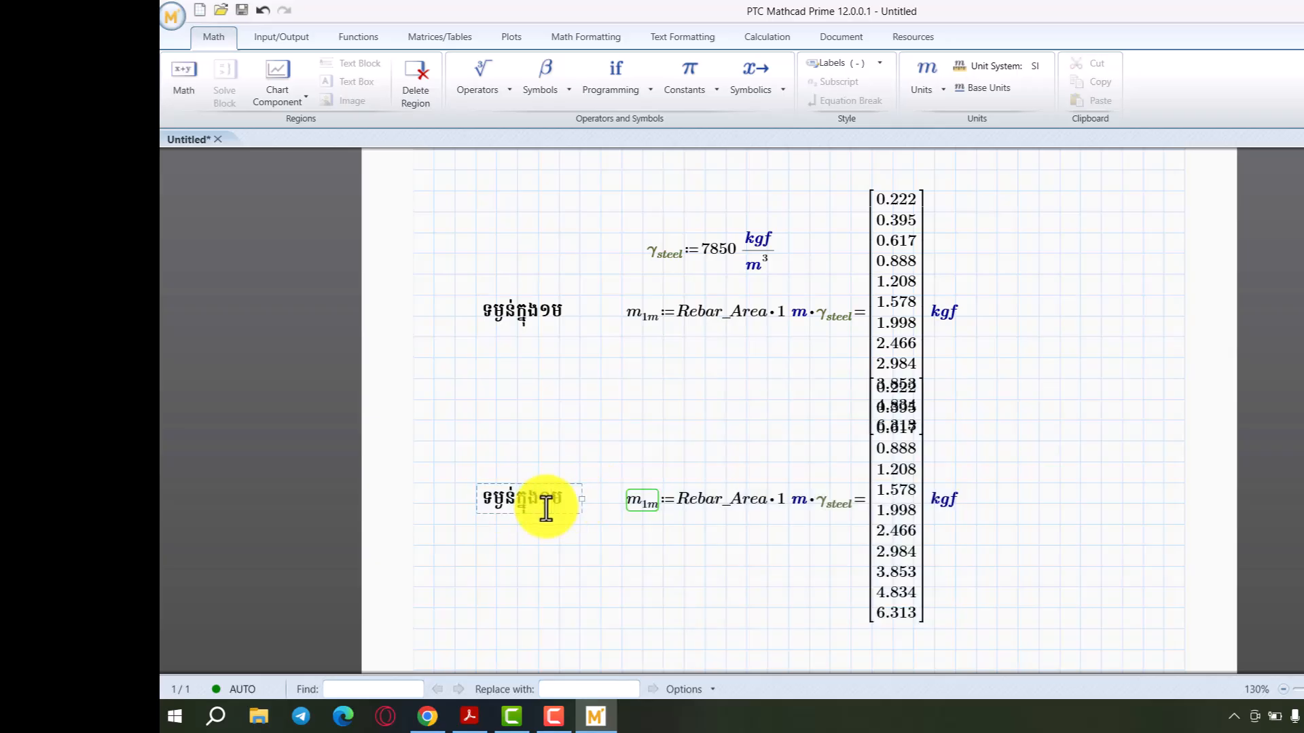
{"action": "type", "text": "២"}
{"action": "left_click", "coordinate": [580, 546]}
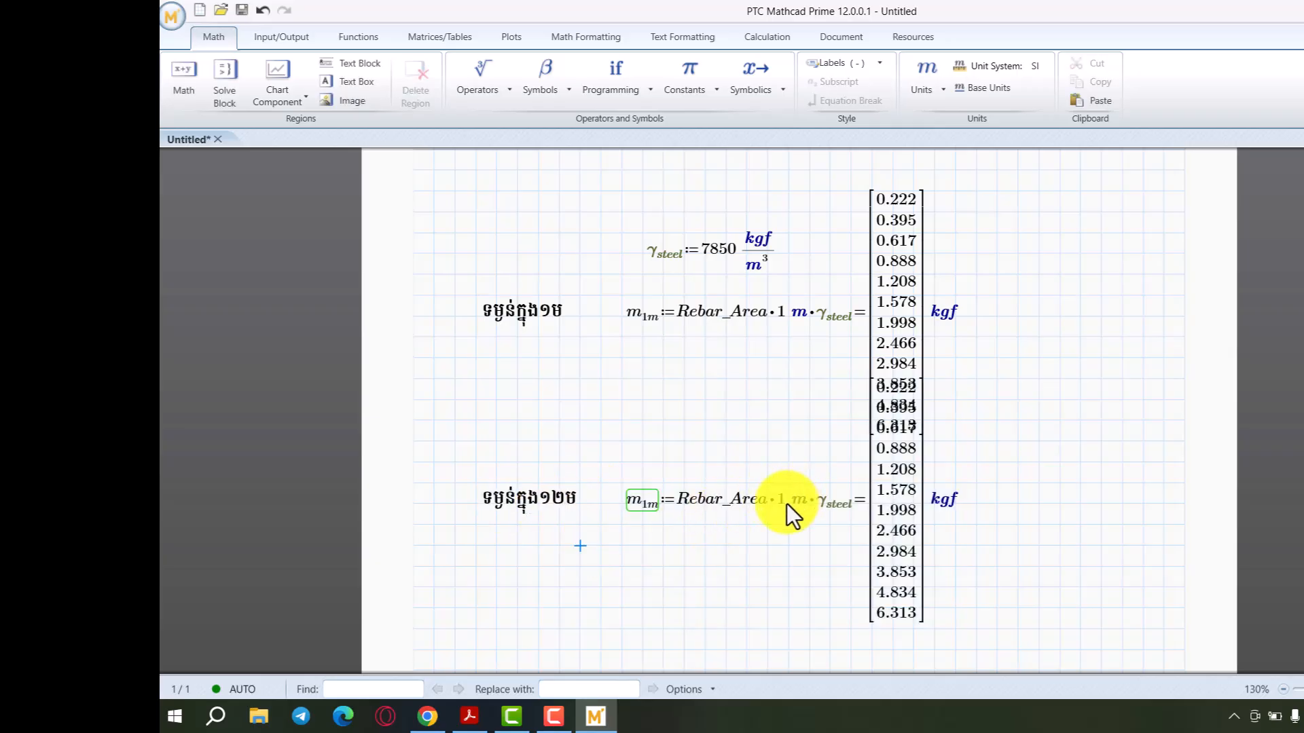
Step: Change the length factor in the copied weight formula to 12 and its variable's subscript to 12m
{"action": "left_click", "coordinate": [787, 505]}
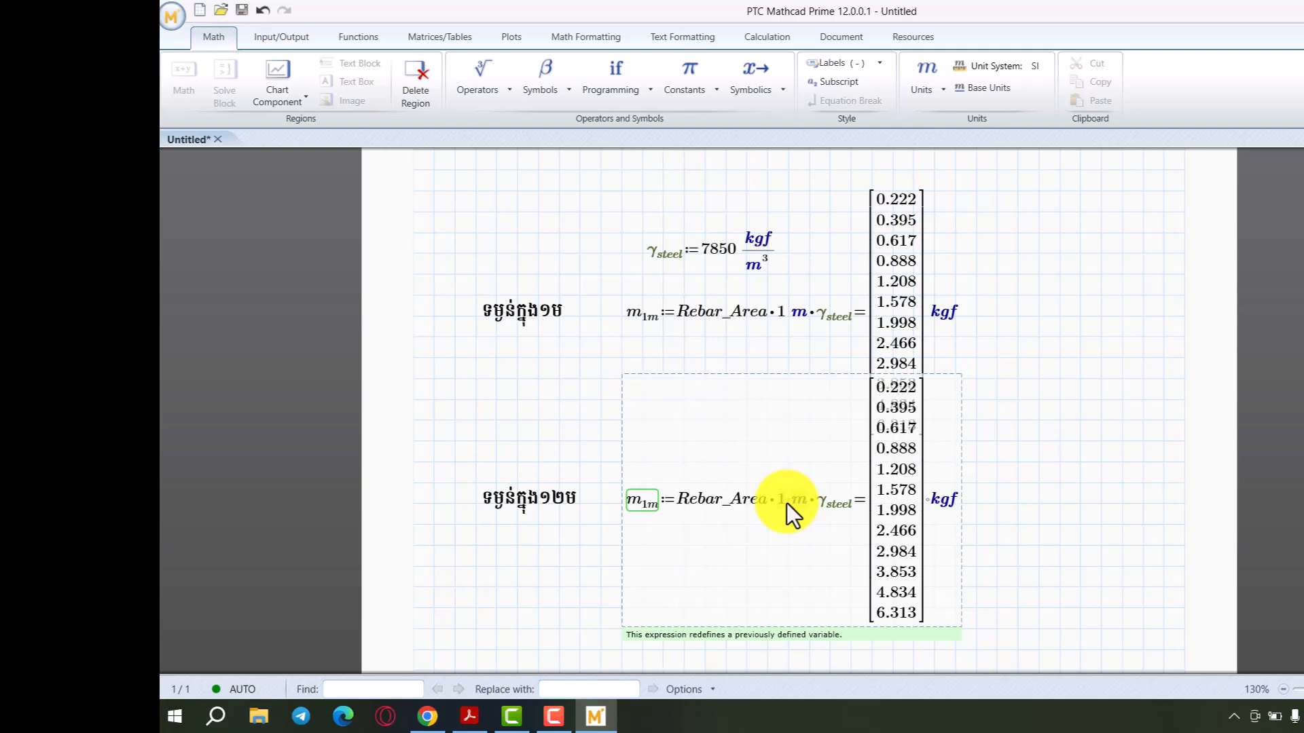
{"action": "left_click", "coordinate": [799, 505]}
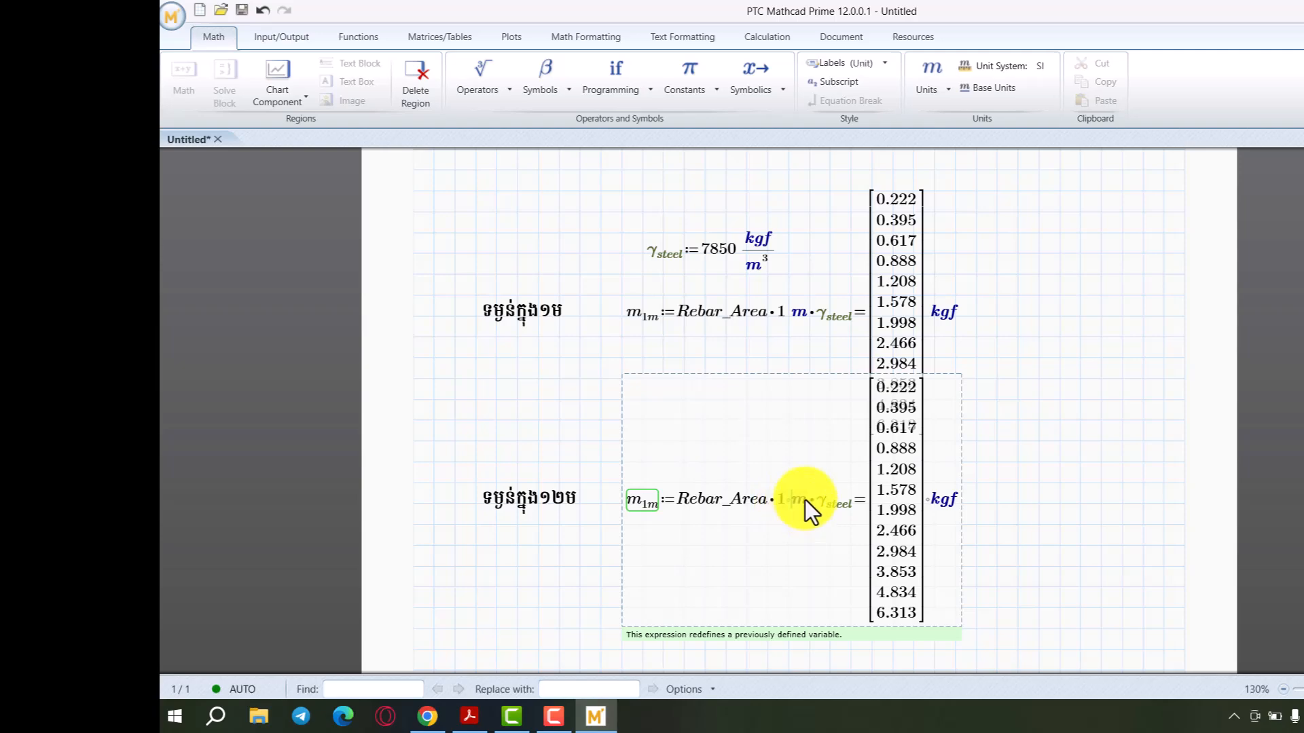
{"action": "key", "text": "BackSpace"}
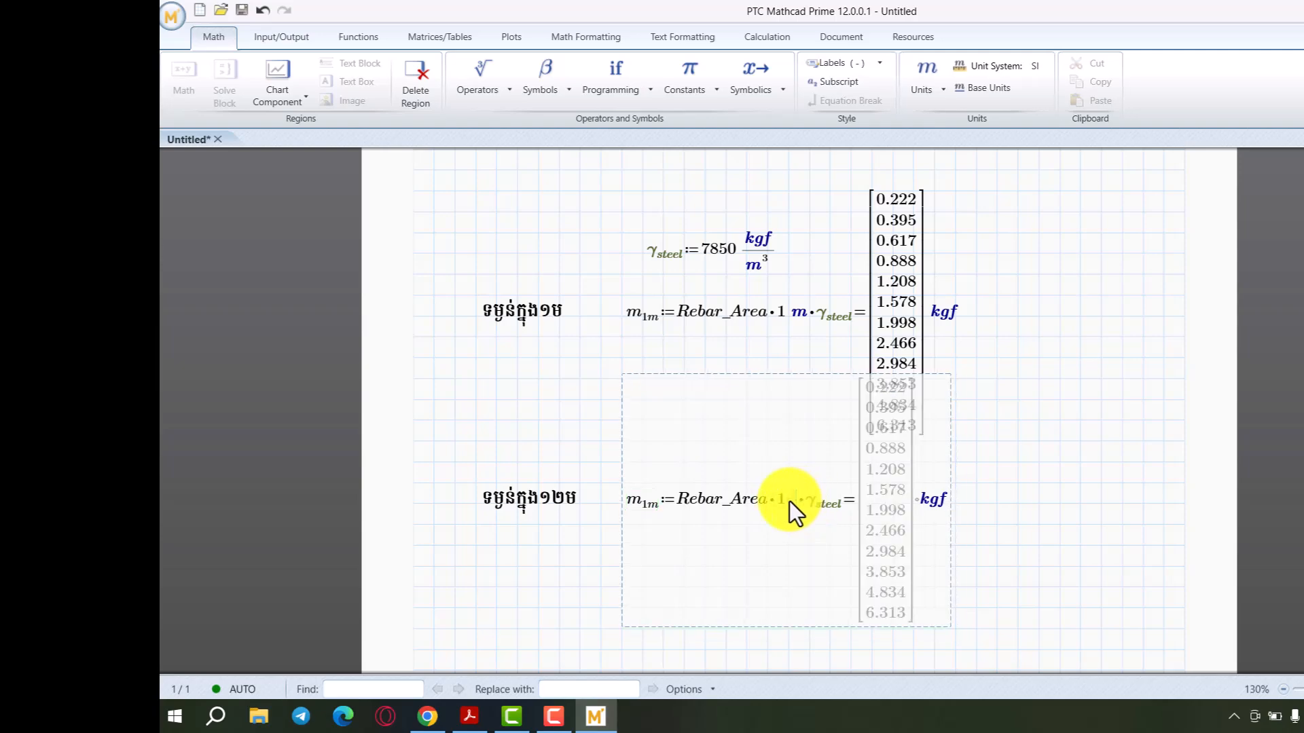
{"action": "type", "text": "2ម"}
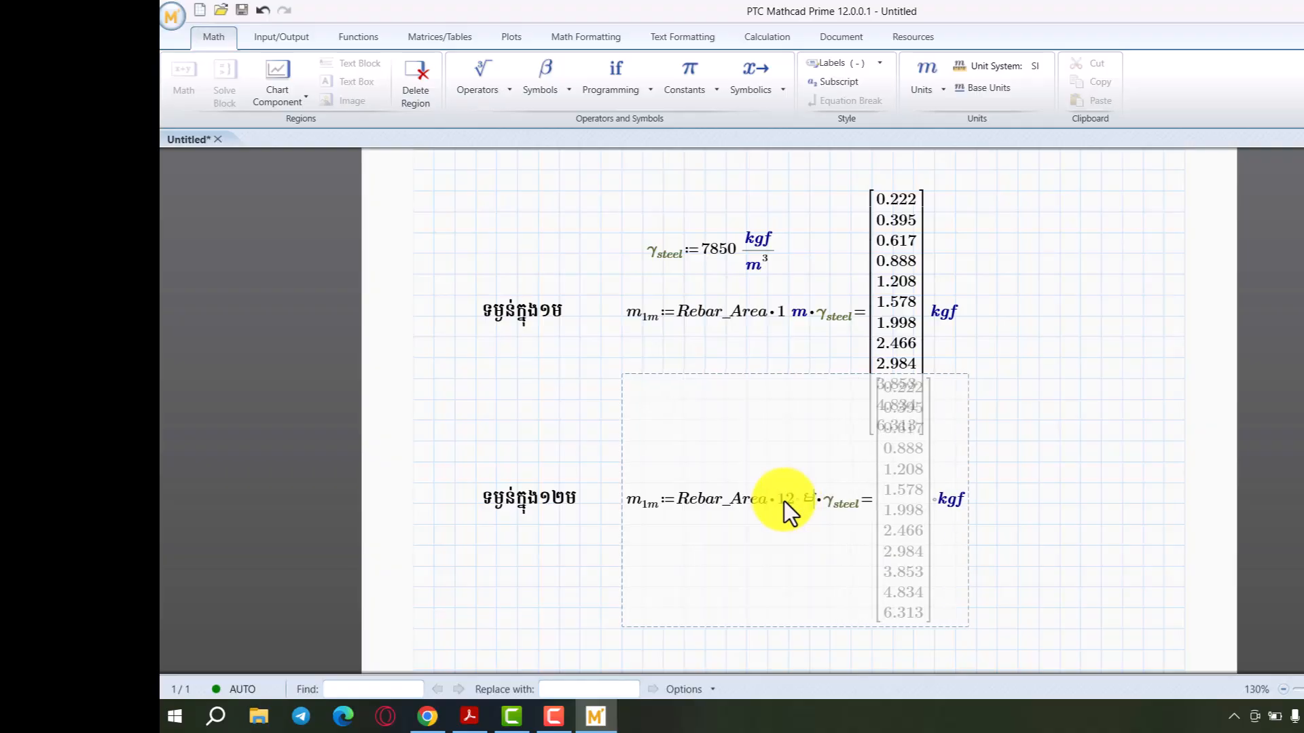
{"action": "left_click", "coordinate": [650, 508]}
{"action": "type", "text": "2"}
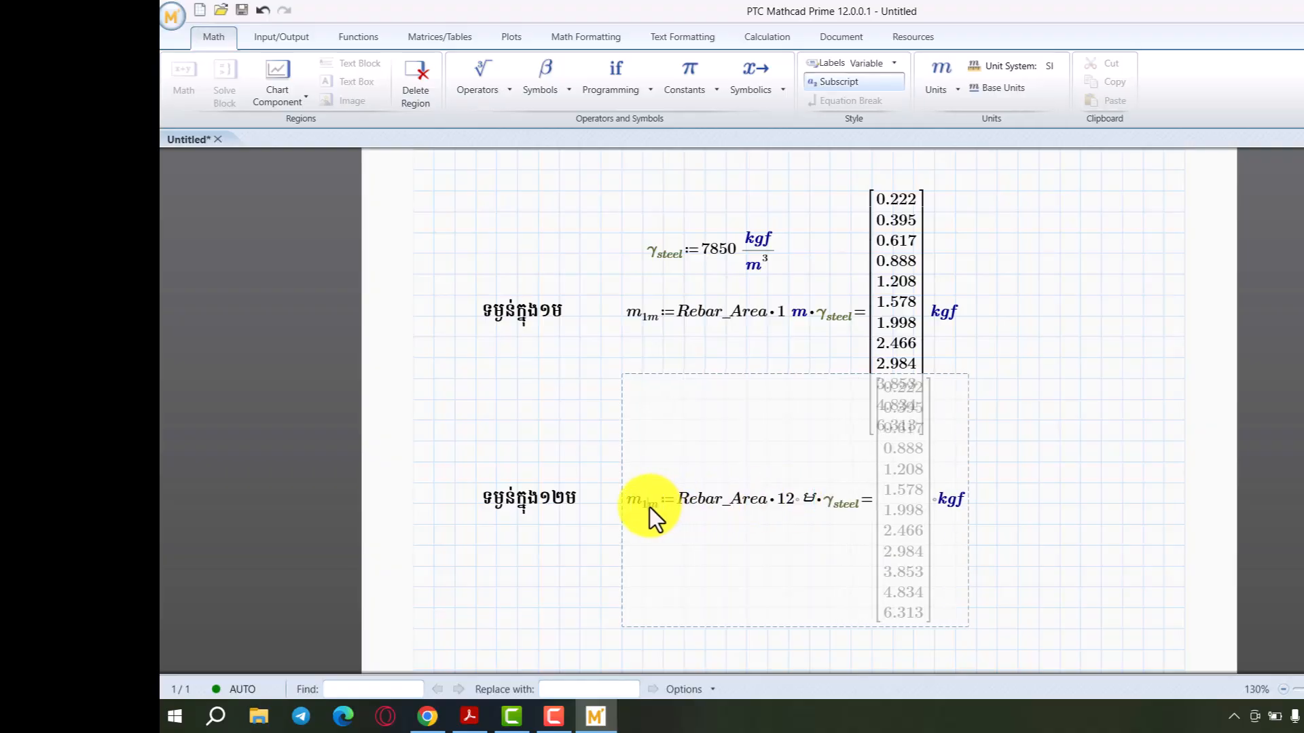
Step: Replace the mistyped length unit in the 12 m weight formula with m and insert blank lines above that calculation
{"action": "left_click", "coordinate": [559, 565]}
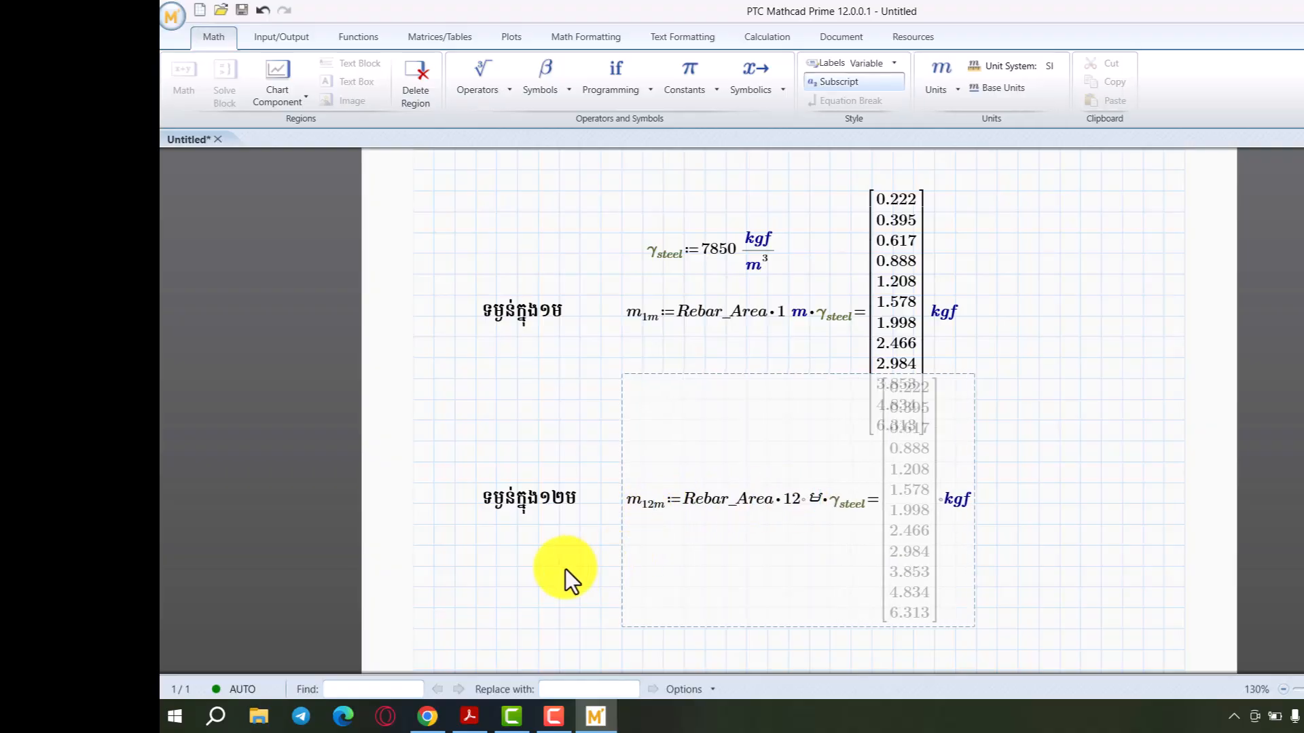
{"action": "left_click", "coordinate": [820, 503]}
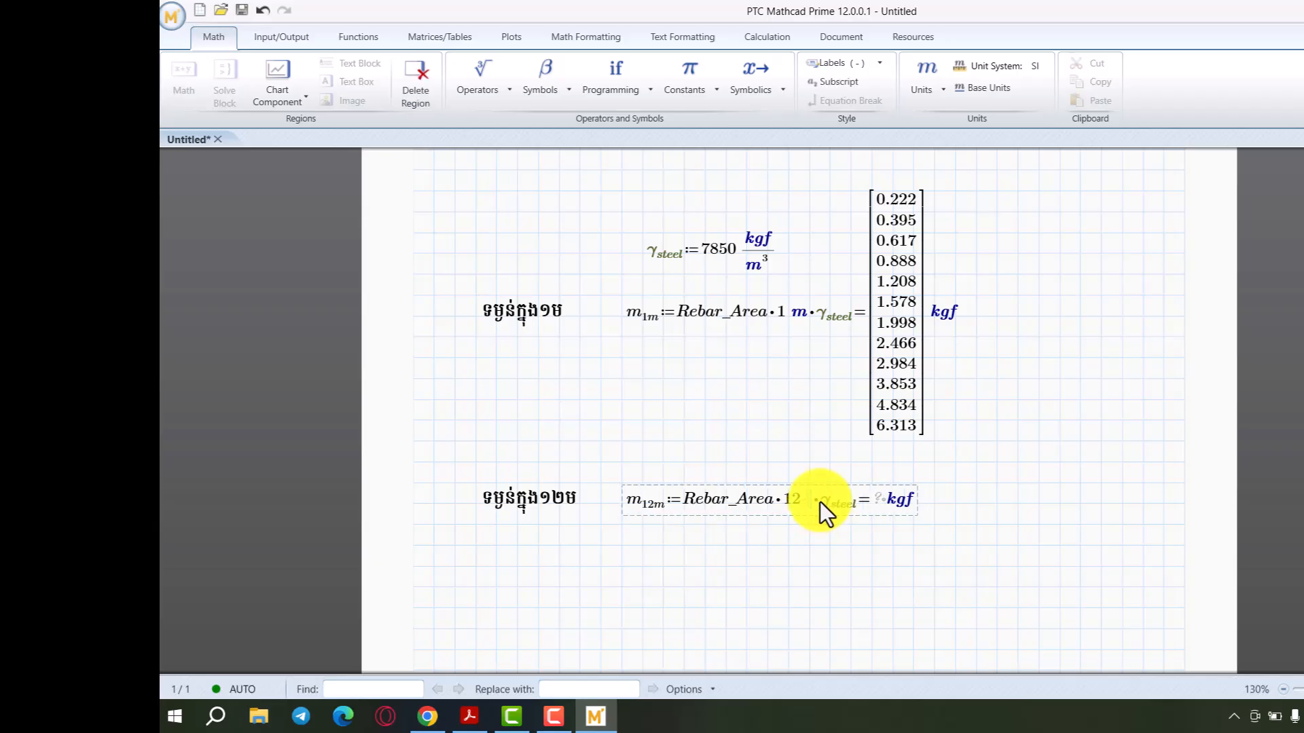
{"action": "type", "text": "m·"}
{"action": "left_click", "coordinate": [810, 567]}
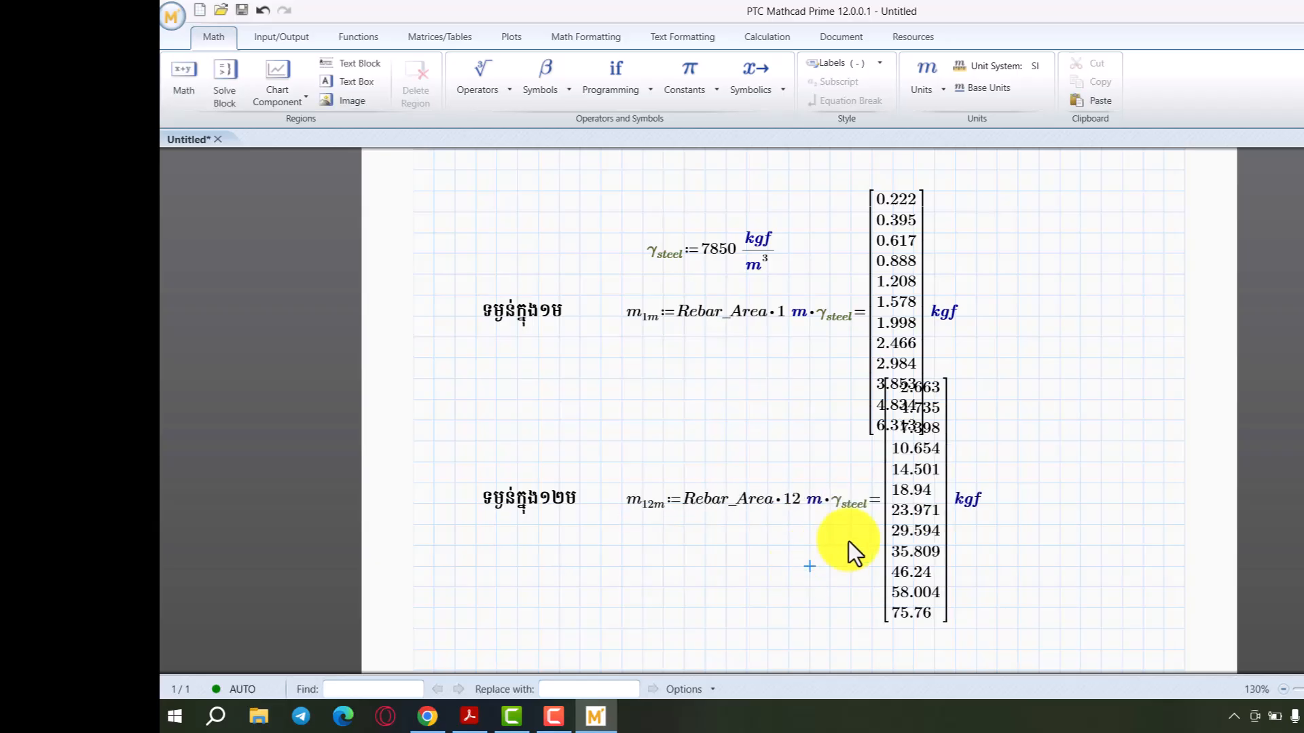
{"action": "left_click", "coordinate": [1021, 439]}
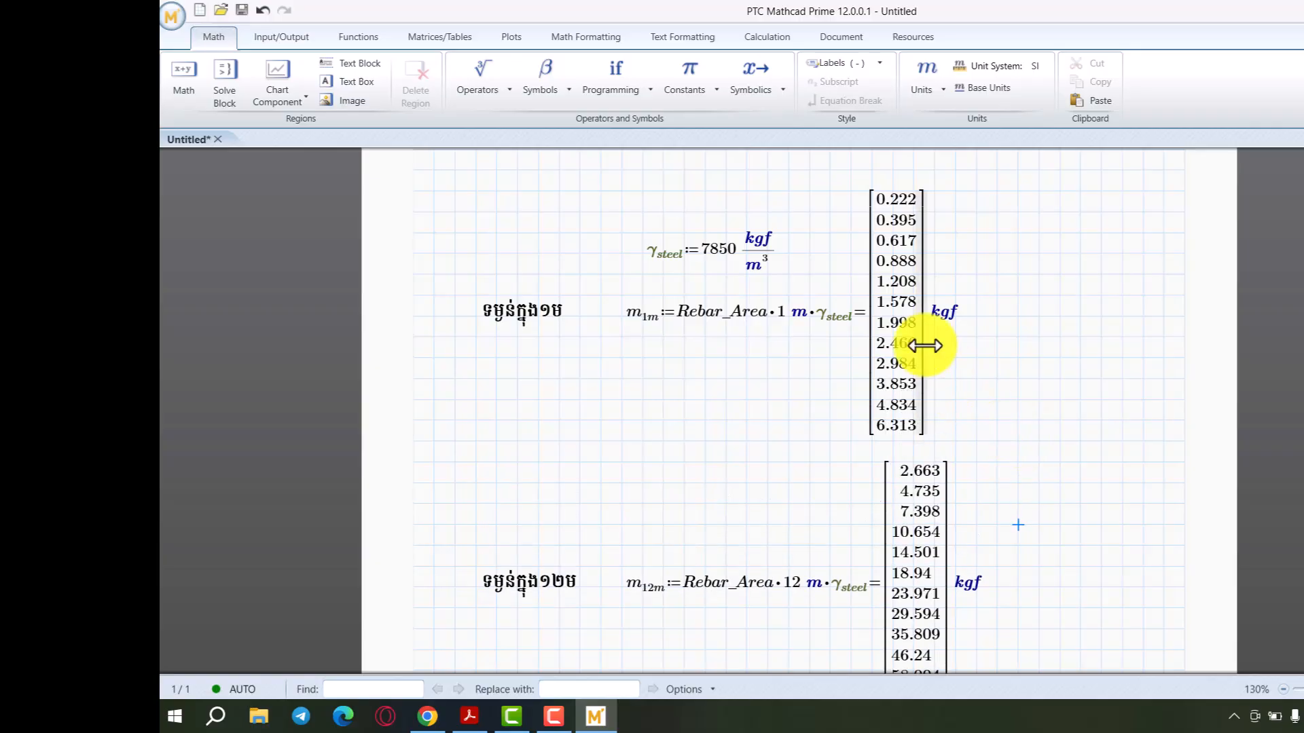
Step: Define a check diameter D as 6 below the 12 m weight calculation
{"action": "scroll", "coordinate": [925, 345], "scroll_direction": "down", "scroll_amount": 3}
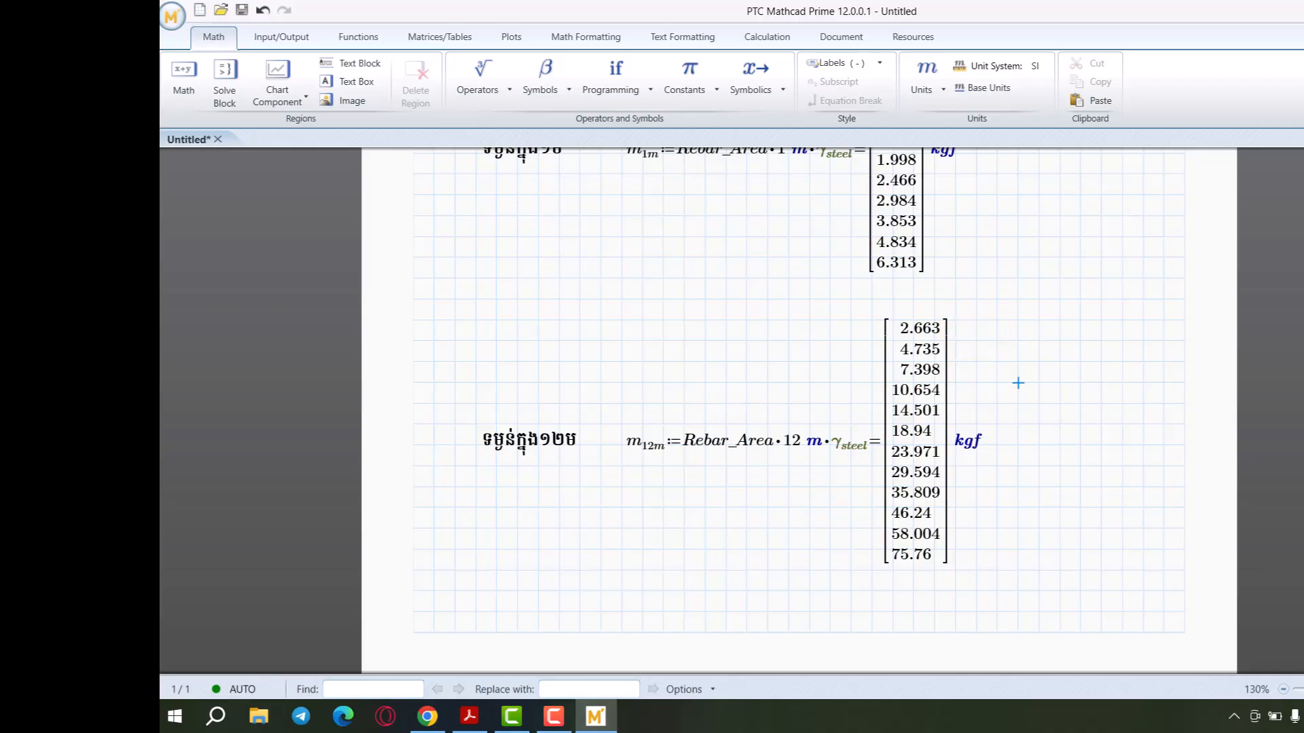
{"action": "scroll", "coordinate": [822, 514], "scroll_direction": "down", "scroll_amount": 1}
{"action": "left_click", "coordinate": [501, 530]}
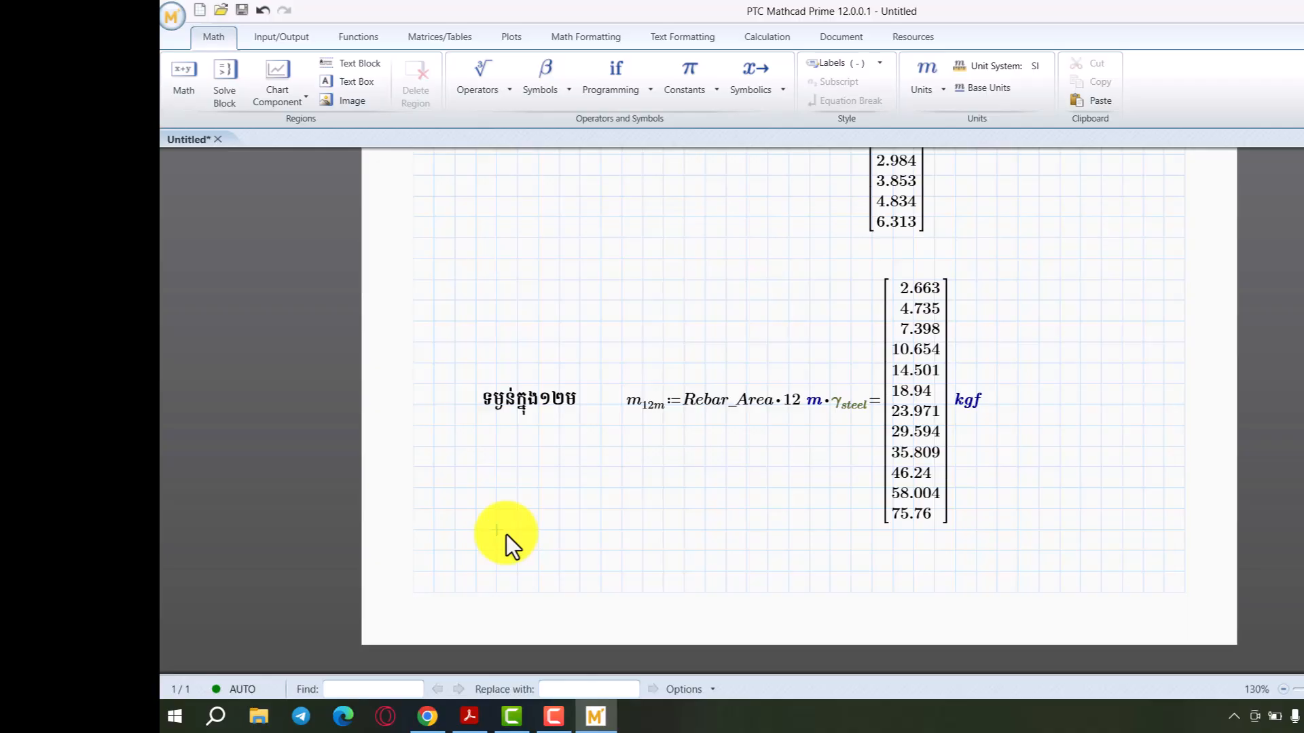
{"action": "left_click", "coordinate": [557, 531]}
{"action": "type", "text": "D"}
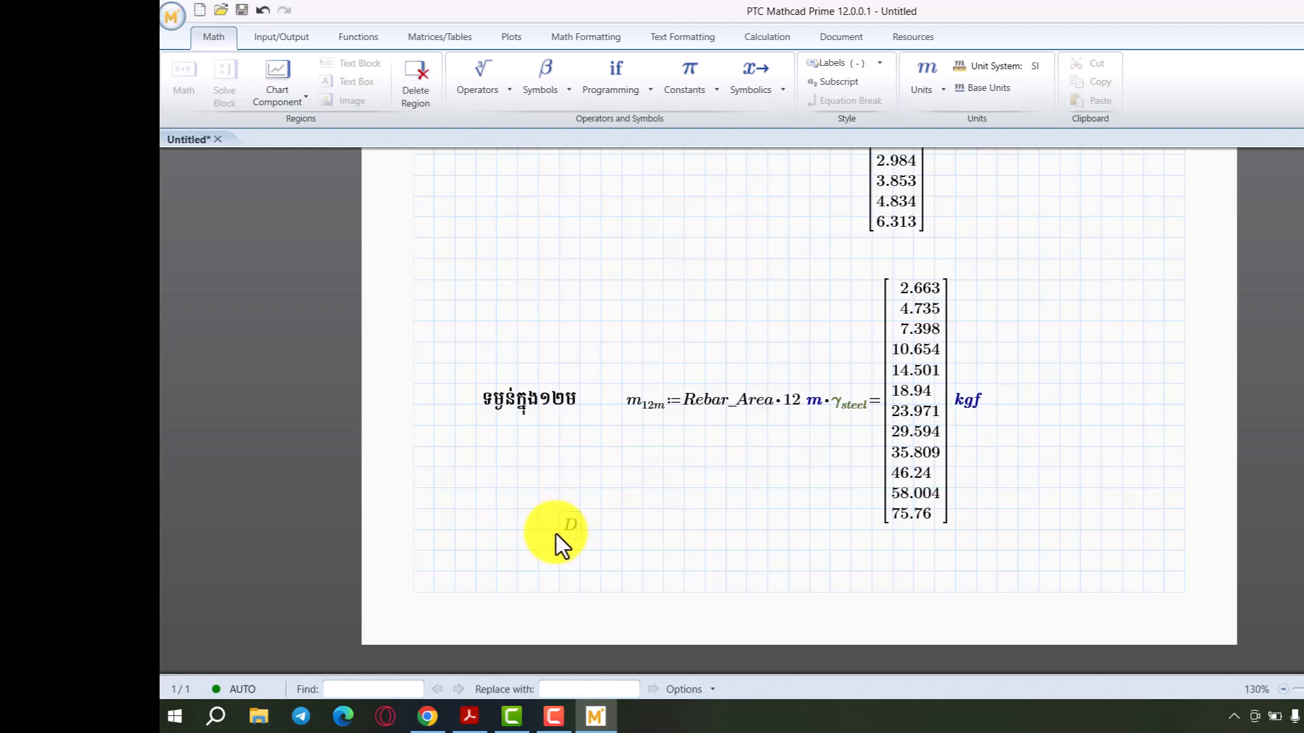
{"action": "type", "text": ":=6"}
{"action": "left_click", "coordinate": [619, 552]}
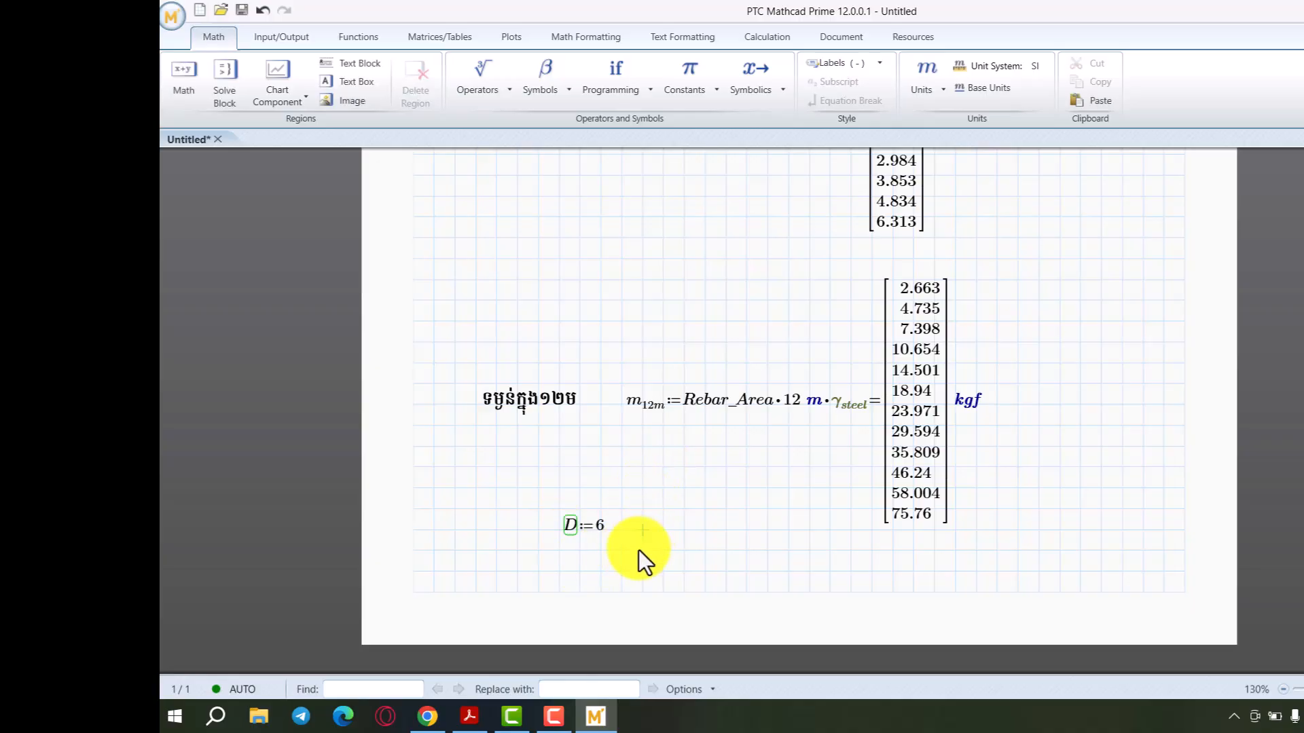
Step: Evaluate D²/162 below the check diameter and compare it with the one-metre weights
{"action": "left_click", "coordinate": [560, 571]}
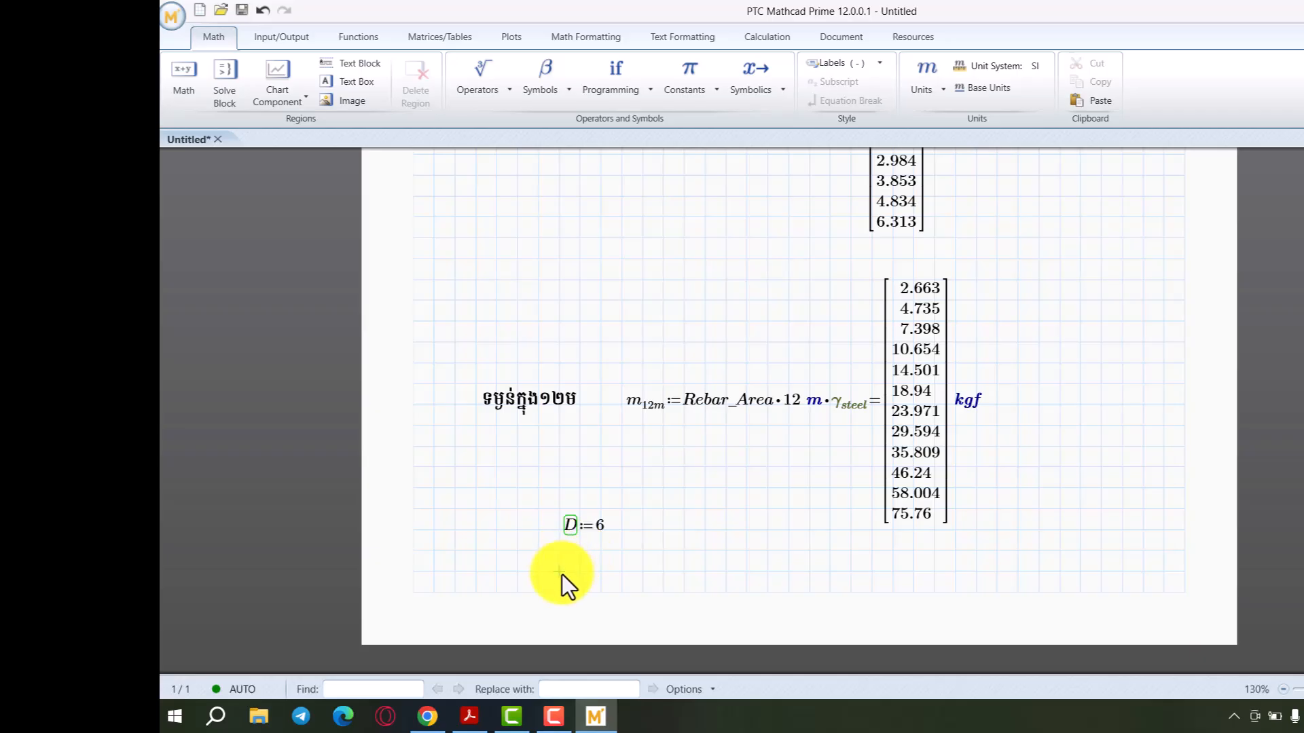
{"action": "type", "text": "D^2/16"}
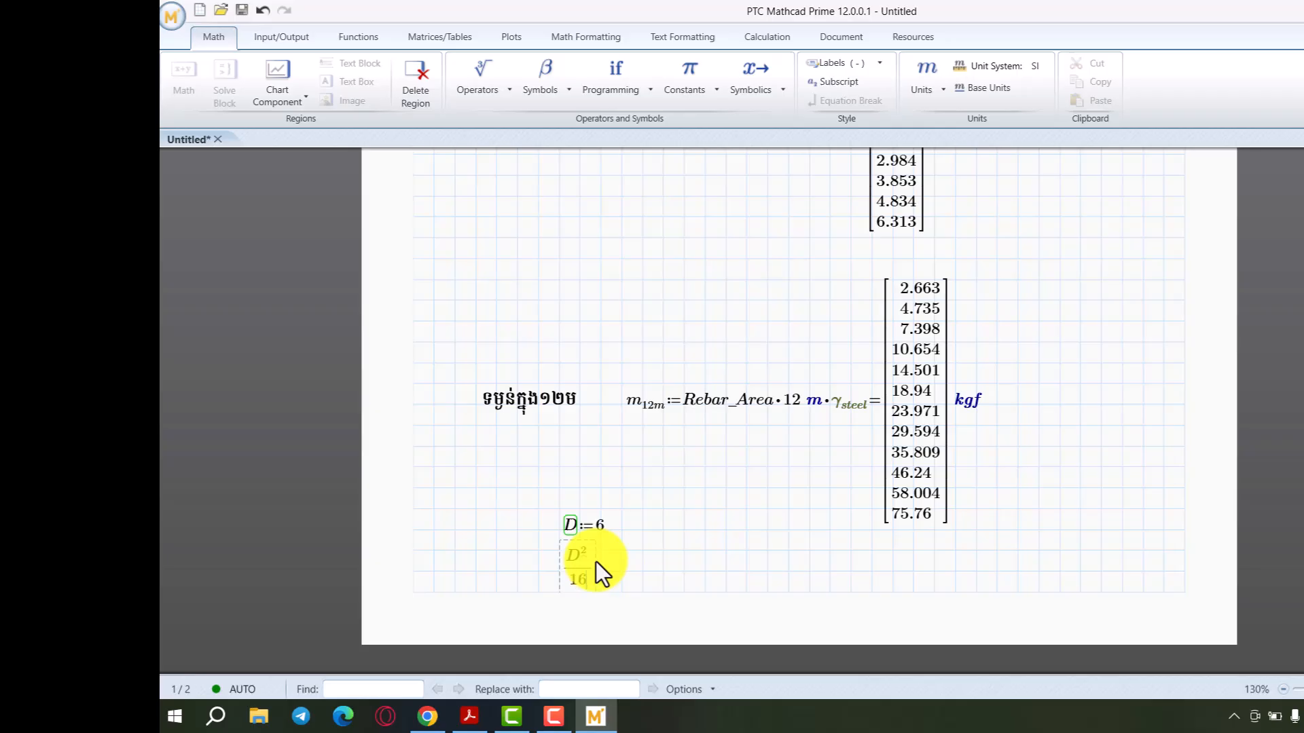
{"action": "type", "text": "=0.222"}
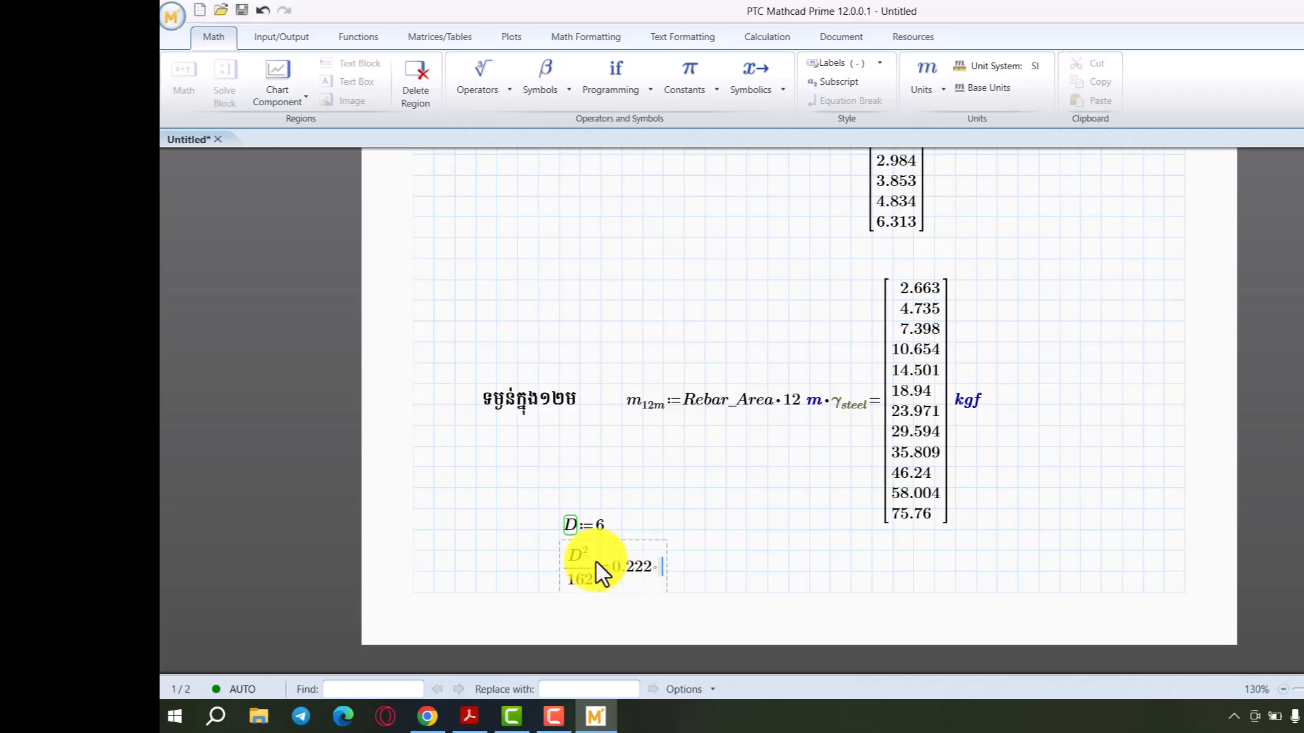
{"action": "left_click", "coordinate": [747, 529]}
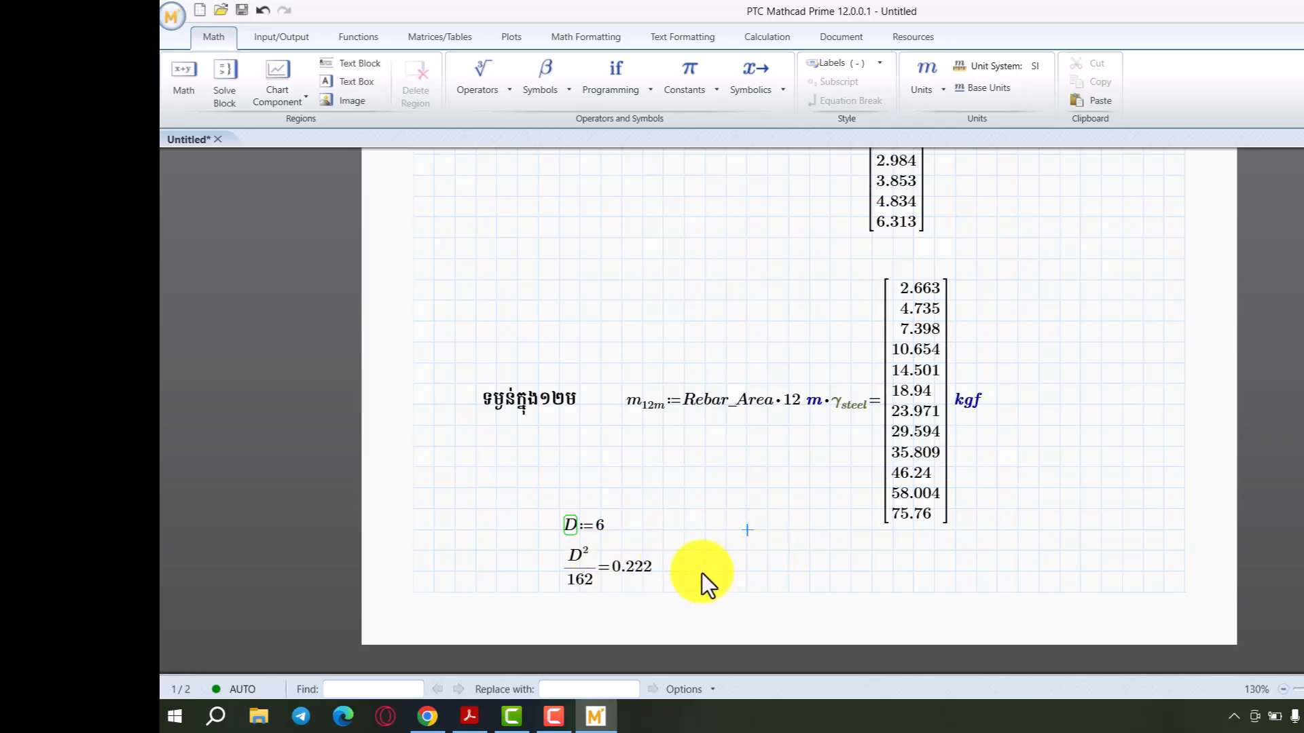
{"action": "scroll", "coordinate": [702, 575], "scroll_direction": "up", "scroll_amount": 3}
{"action": "scroll", "coordinate": [702, 573], "scroll_direction": "up", "scroll_amount": 1}
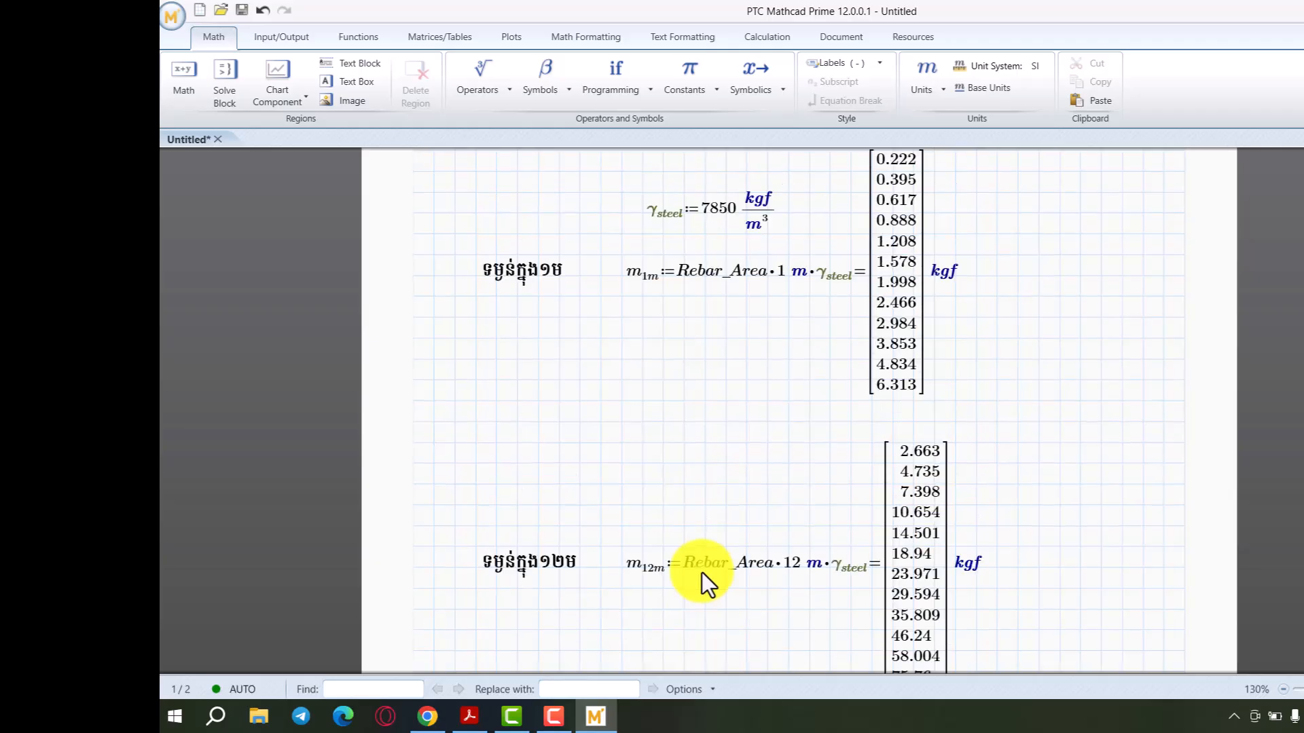
{"action": "scroll", "coordinate": [680, 531], "scroll_direction": "down", "scroll_amount": 3}
Step: Move the D²/162 check formula beside the D definition and compare its result with the one-metre weights
{"action": "left_click", "coordinate": [636, 603]}
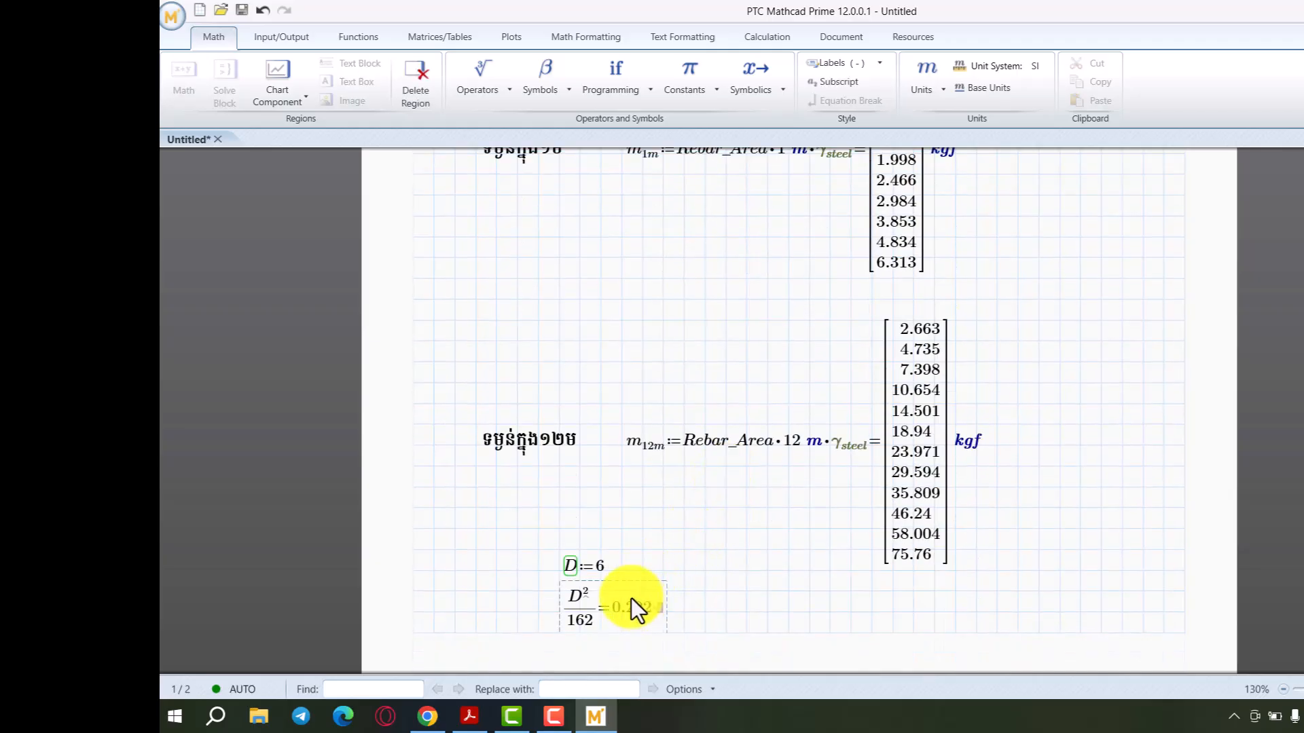
{"action": "left_click_drag", "start_coordinate": [620, 575], "coordinate": [721, 540]}
{"action": "scroll", "coordinate": [720, 543], "scroll_direction": "up", "scroll_amount": 4}
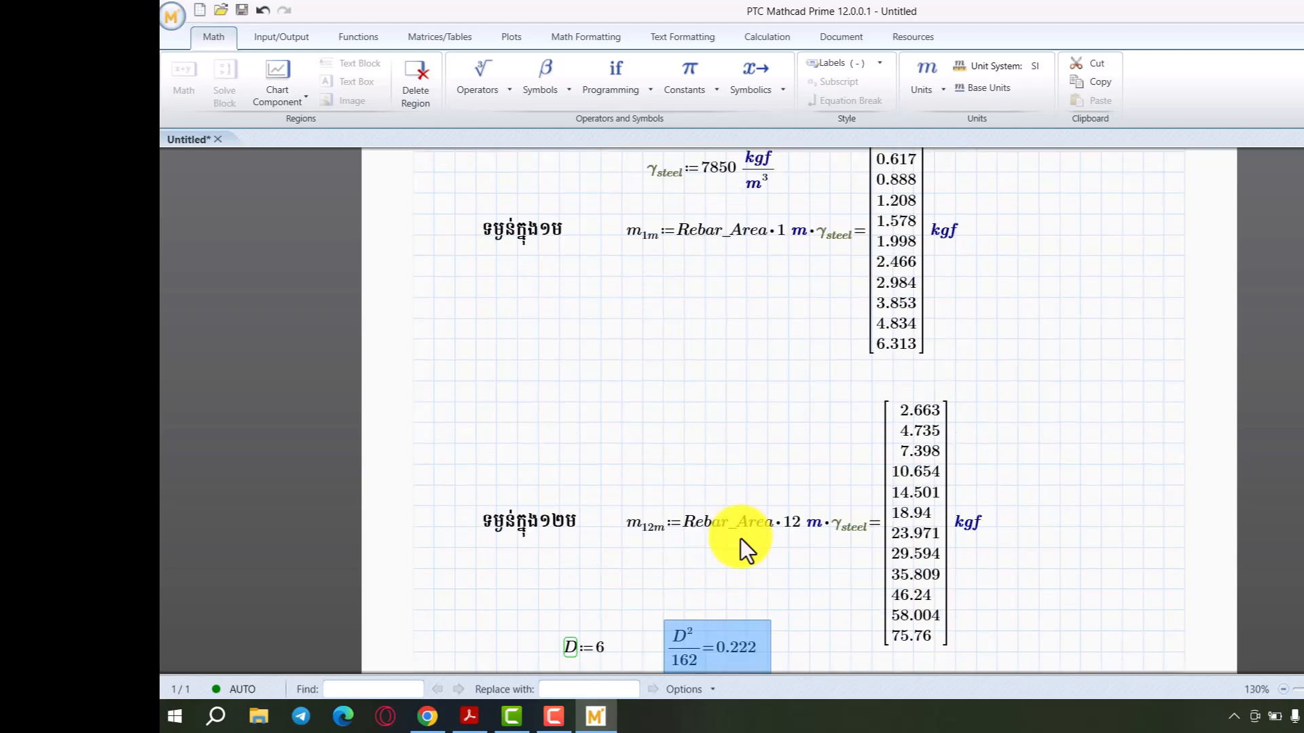
{"action": "scroll", "coordinate": [893, 198], "scroll_direction": "down", "scroll_amount": 1}
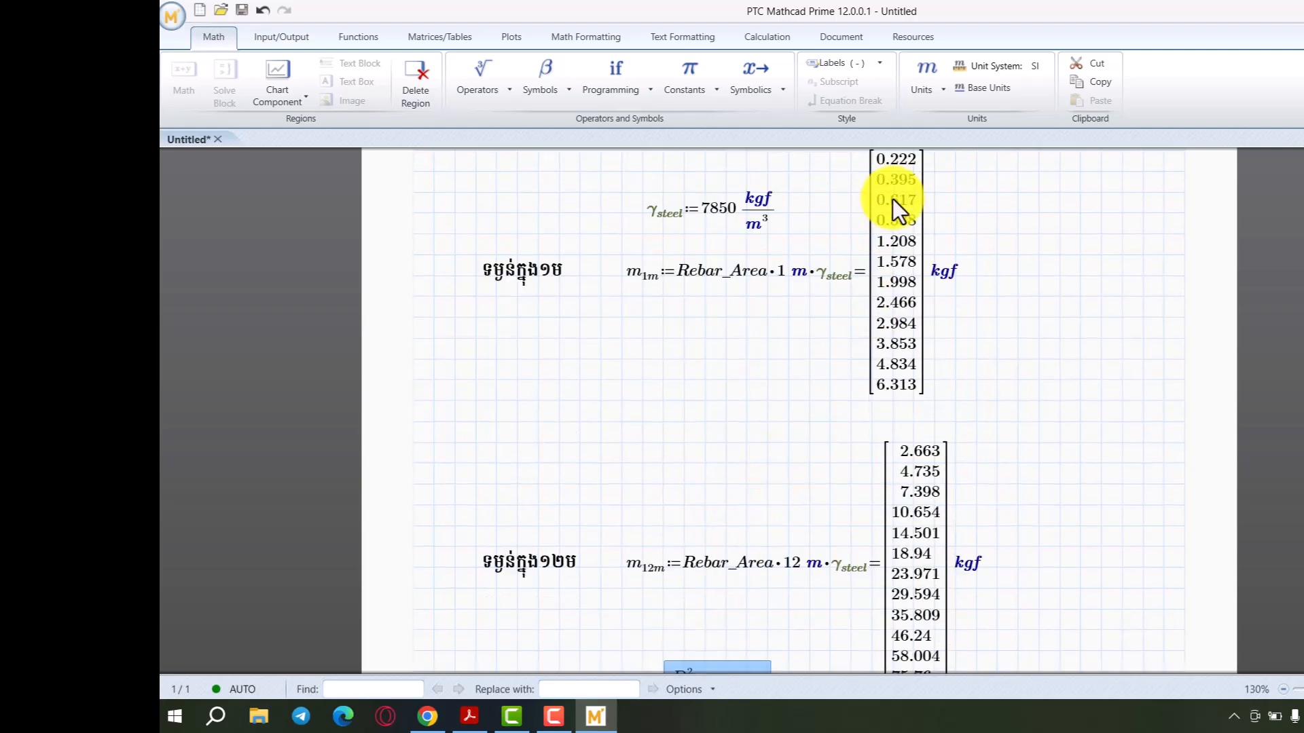
{"action": "scroll", "coordinate": [752, 563], "scroll_direction": "down", "scroll_amount": 3}
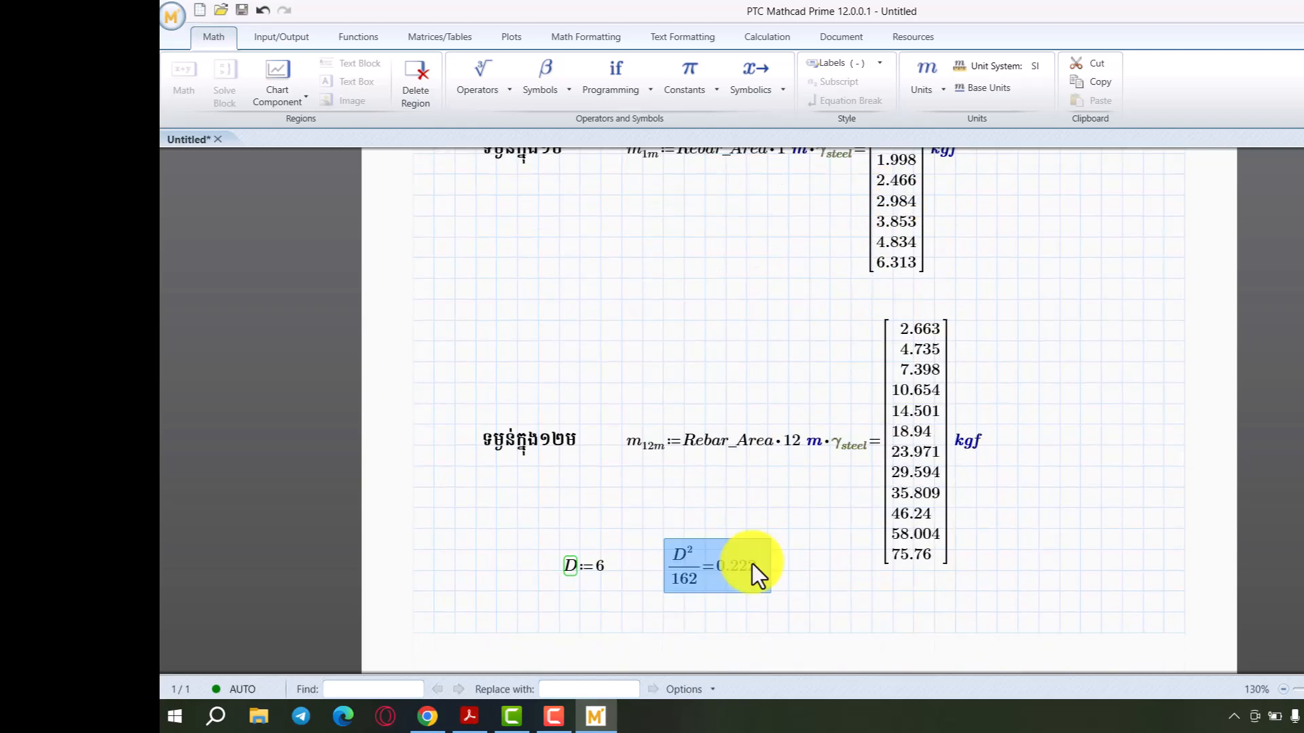
Step: Set the check diameter D to 8 and compare the D²/162 result with the one-metre weights
{"action": "left_click", "coordinate": [602, 572]}
{"action": "key", "text": "BackSpace"}
{"action": "type", "text": "8"}
{"action": "left_click", "coordinate": [635, 612]}
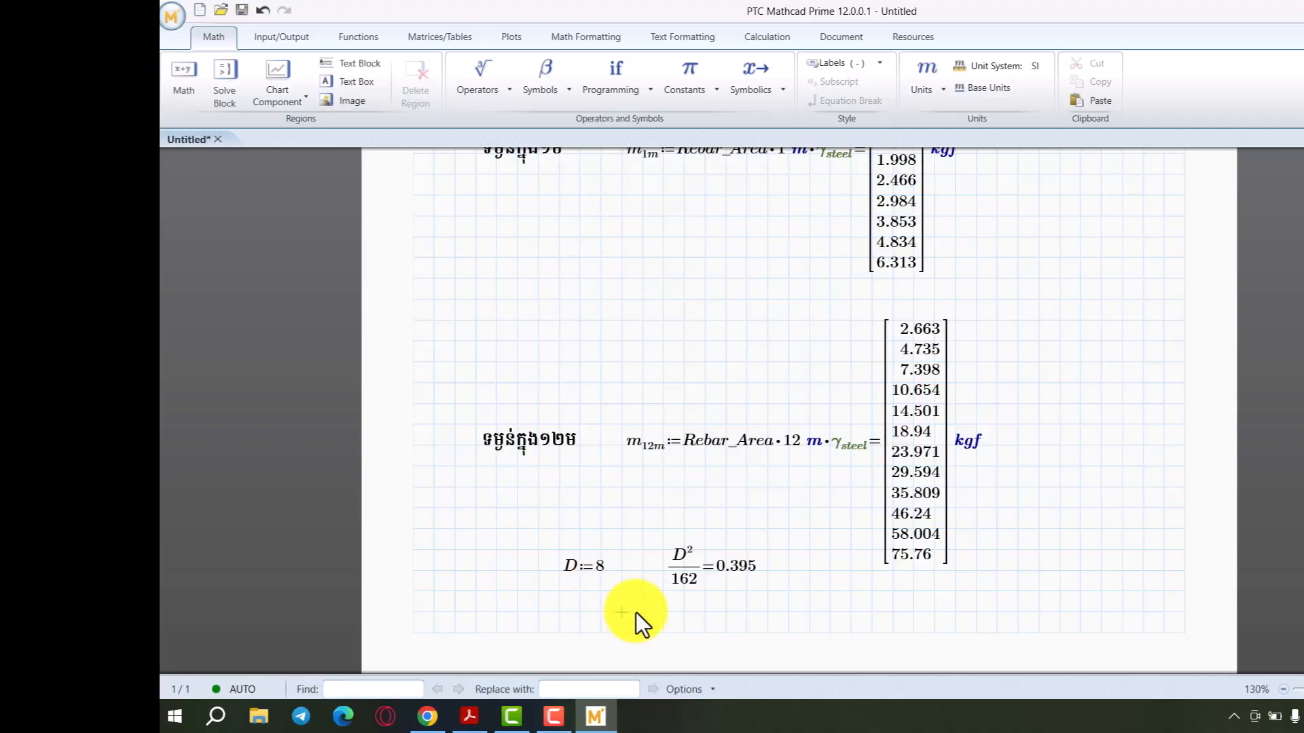
{"action": "scroll", "coordinate": [749, 563], "scroll_direction": "up", "scroll_amount": 5}
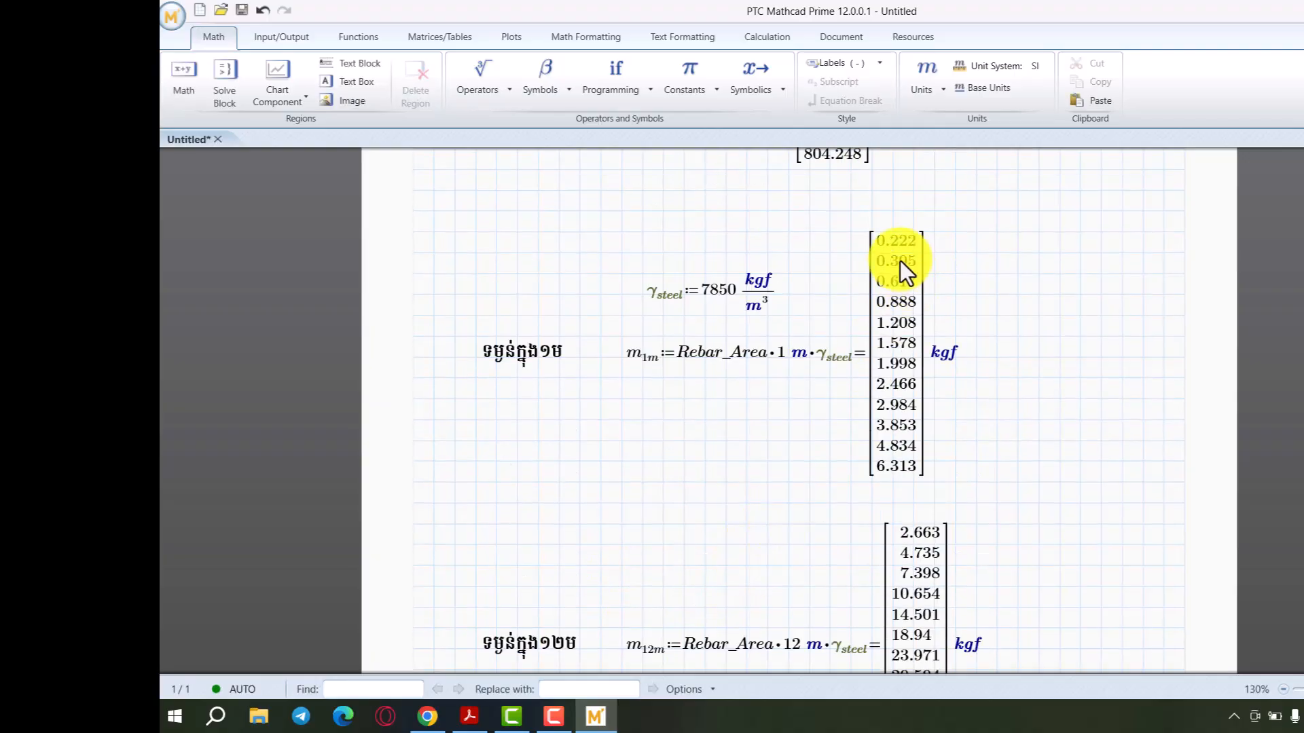
{"action": "scroll", "coordinate": [901, 262], "scroll_direction": "down", "scroll_amount": 4}
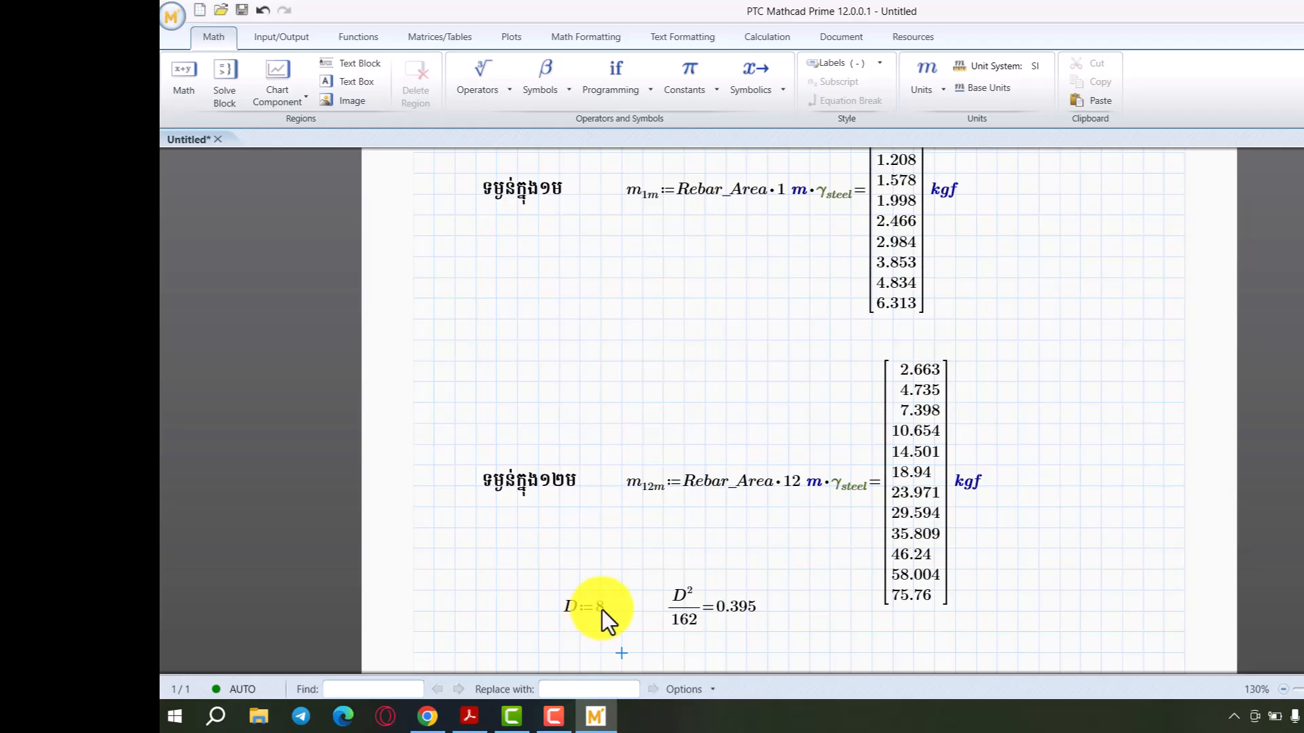
Step: Set the check diameter D to 10 and compare the D²/162 result with the one-metre weights
{"action": "left_click", "coordinate": [602, 610]}
{"action": "type", "text": "10"}
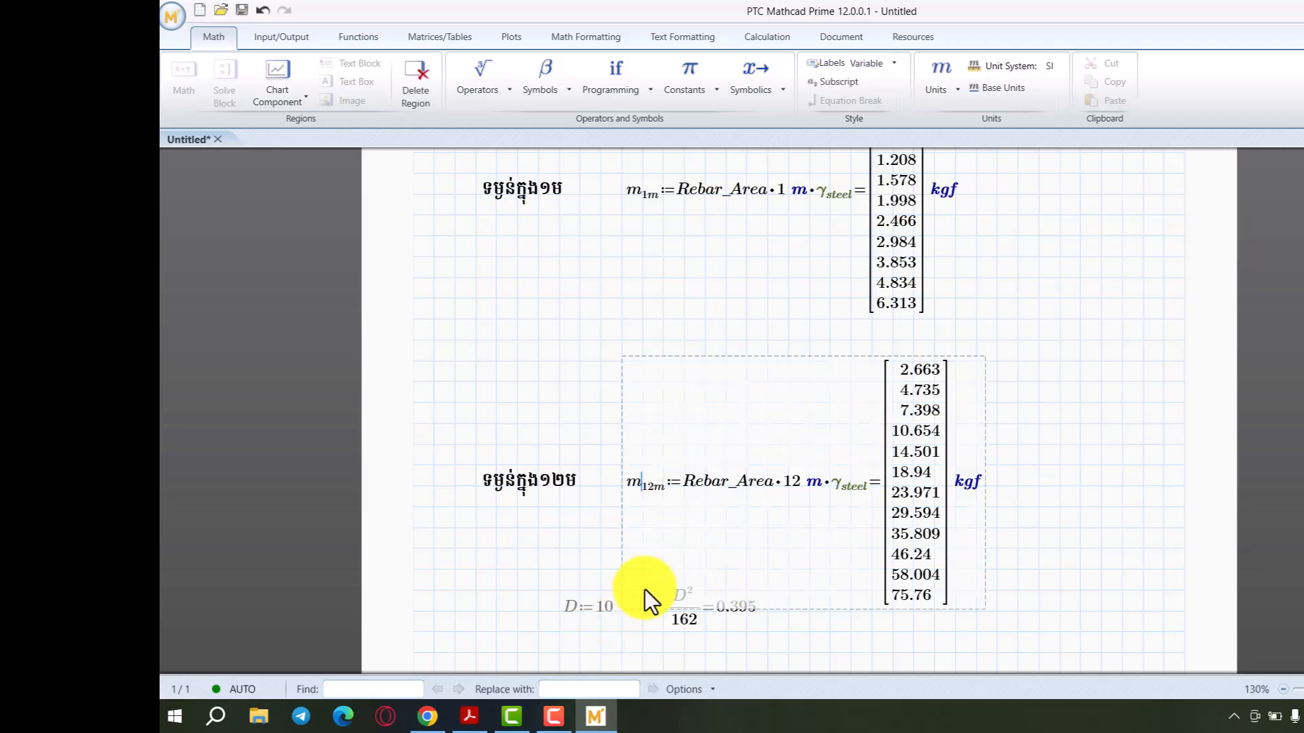
{"action": "left_click", "coordinate": [739, 643]}
{"action": "scroll", "coordinate": [890, 258], "scroll_direction": "up", "scroll_amount": 3}
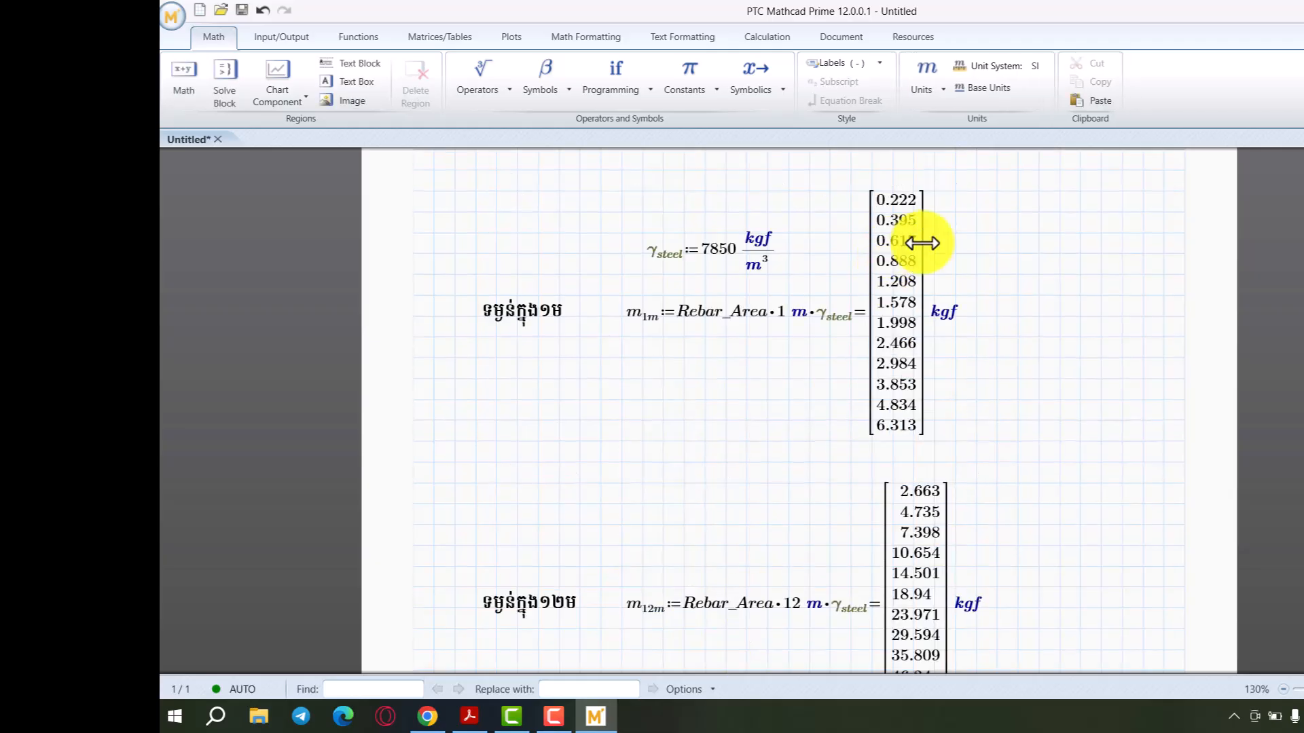
{"action": "scroll", "coordinate": [746, 356], "scroll_direction": "down", "scroll_amount": 3}
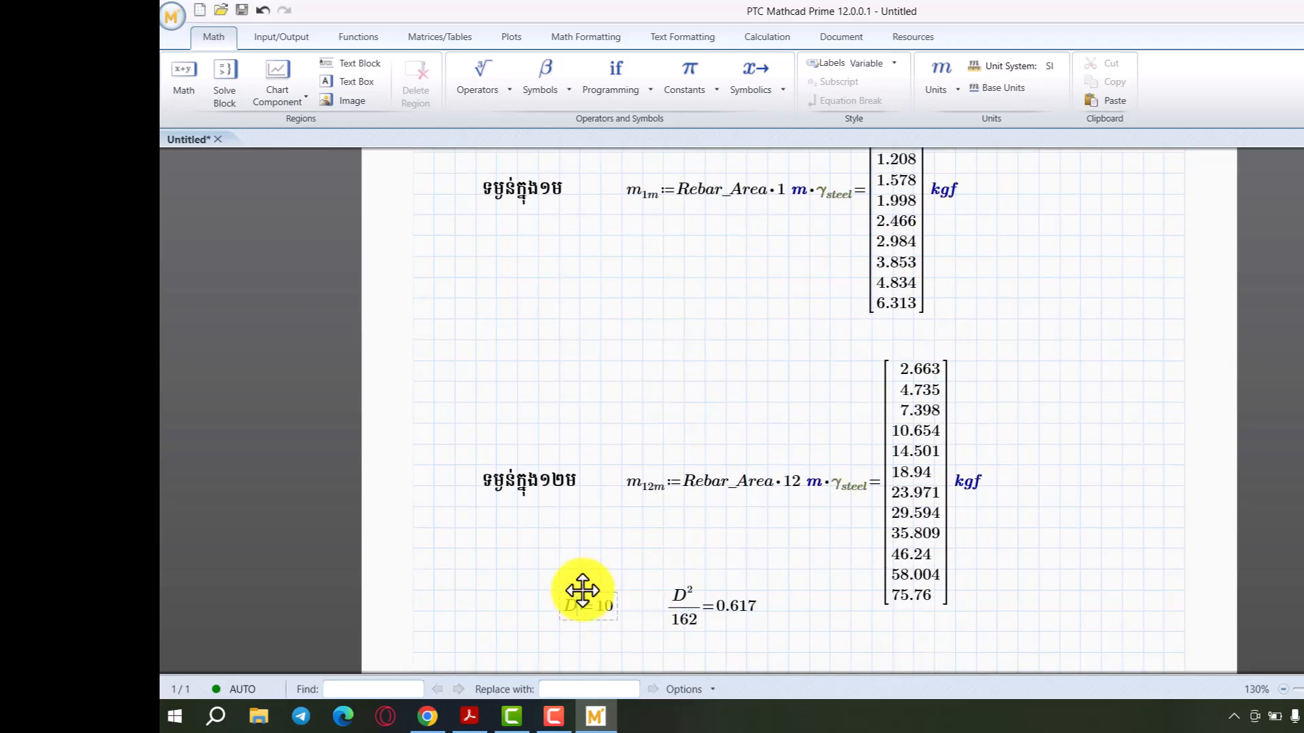
{"action": "scroll", "coordinate": [584, 597], "scroll_direction": "down", "scroll_amount": 2}
{"action": "left_click_drag", "start_coordinate": [540, 493], "coordinate": [563, 509]}
{"action": "left_click", "coordinate": [806, 568]}
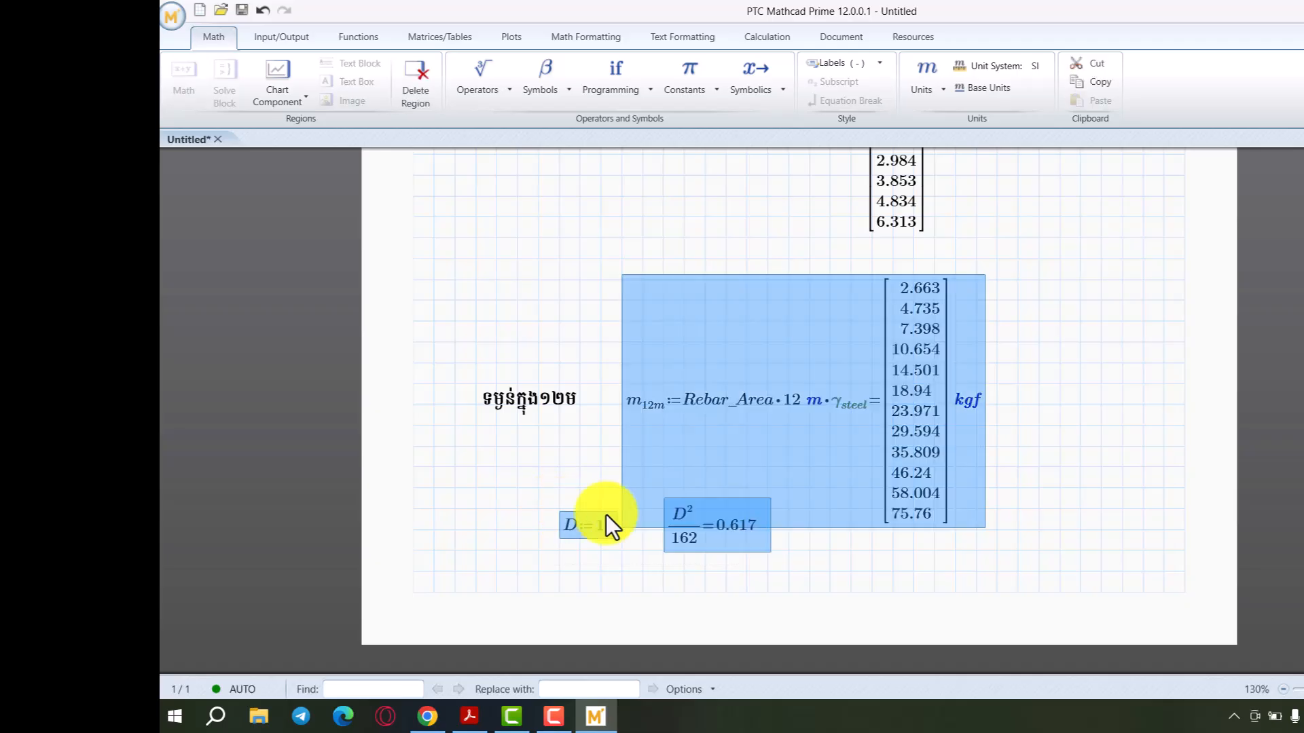
{"action": "left_click", "coordinate": [810, 572]}
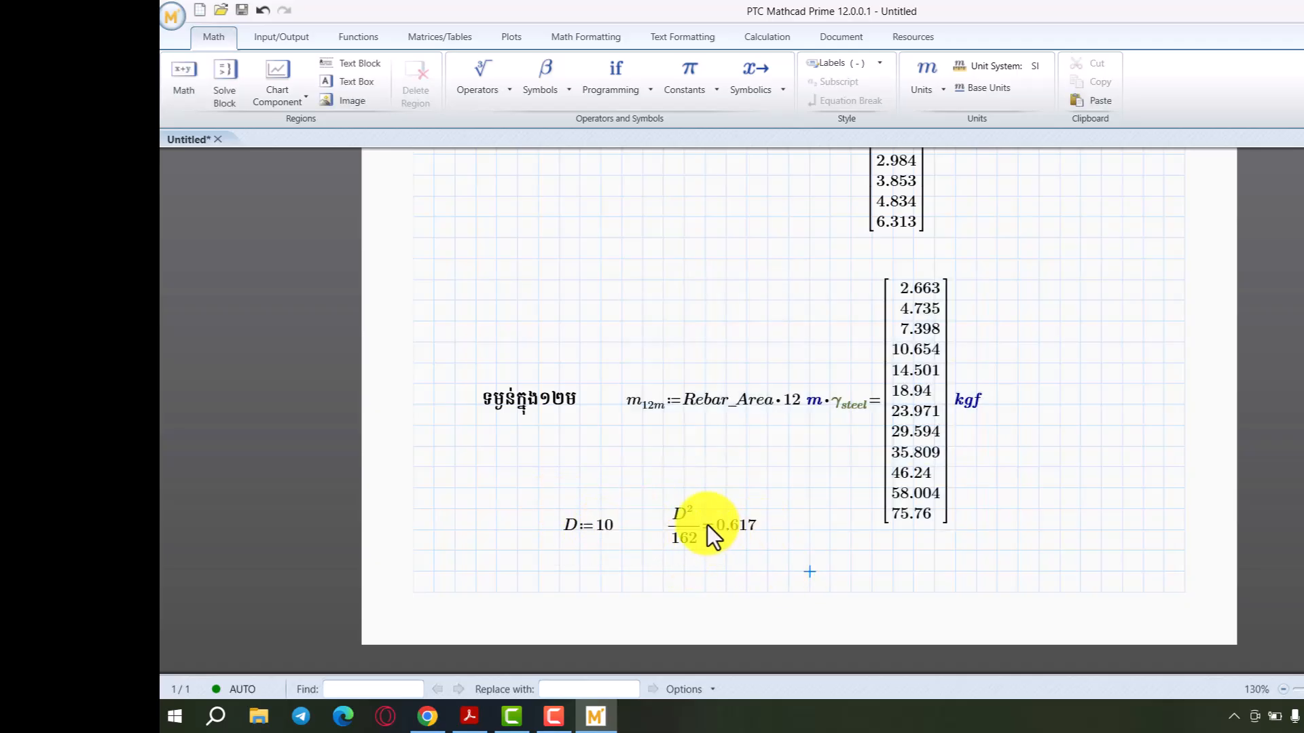
Step: Try multiplying the check diameter D by 12 and compare the D²/162 result with the 12 m weights
{"action": "left_click", "coordinate": [616, 528]}
{"action": "type", "text": "*12"}
{"action": "left_click", "coordinate": [646, 585]}
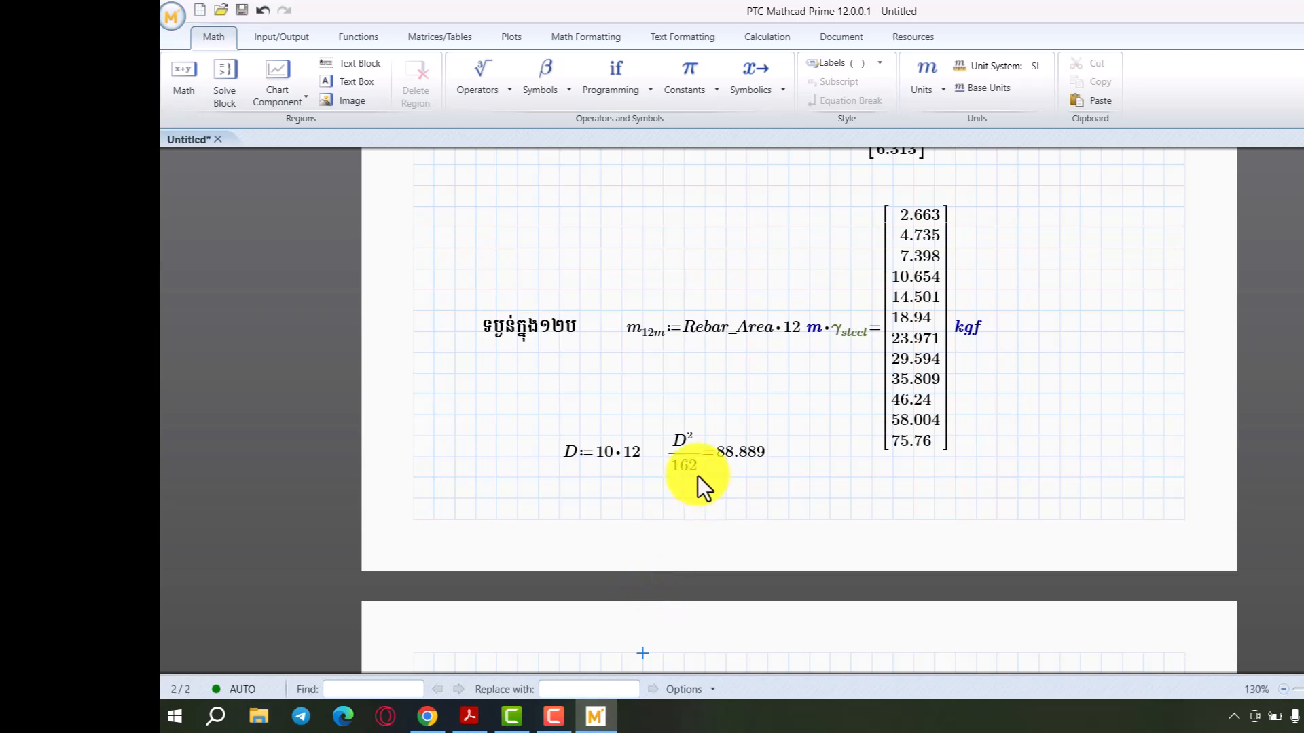
{"action": "left_click", "coordinate": [709, 457]}
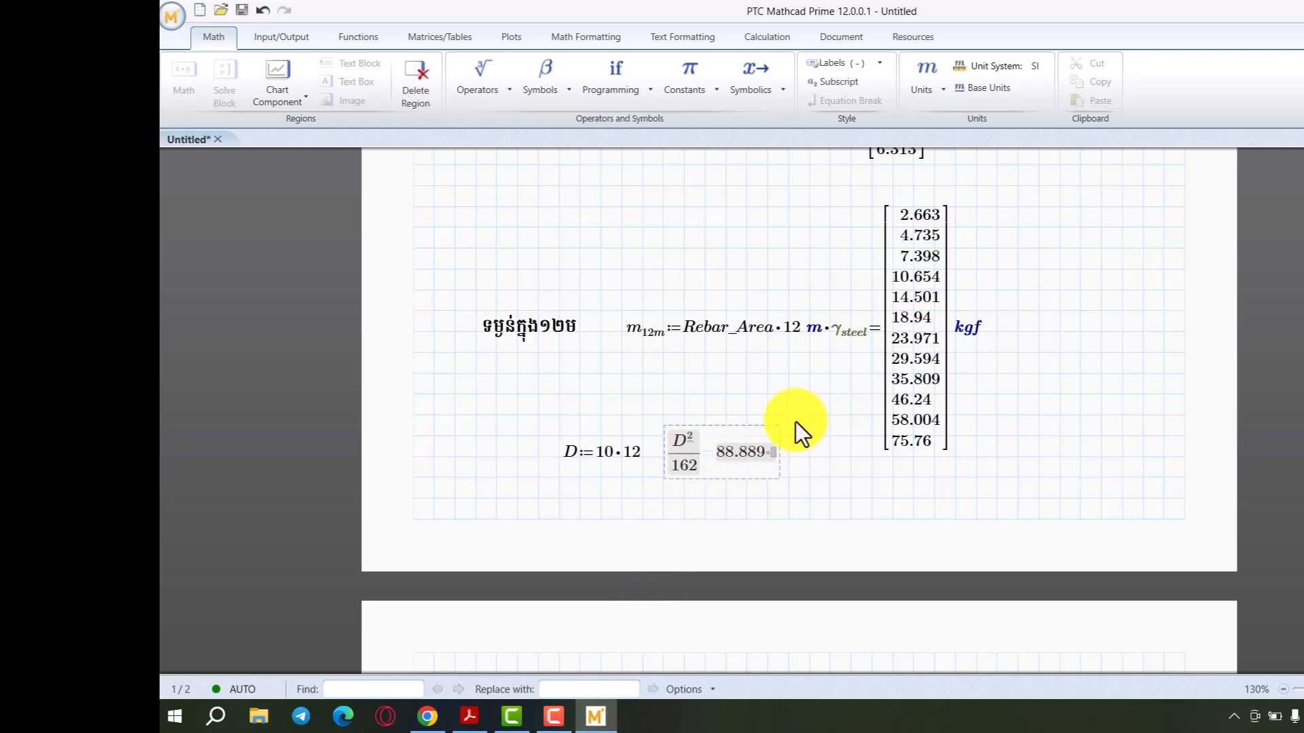
{"action": "left_click_drag", "start_coordinate": [635, 494], "coordinate": [632, 516]}
{"action": "left_click", "coordinate": [533, 515]}
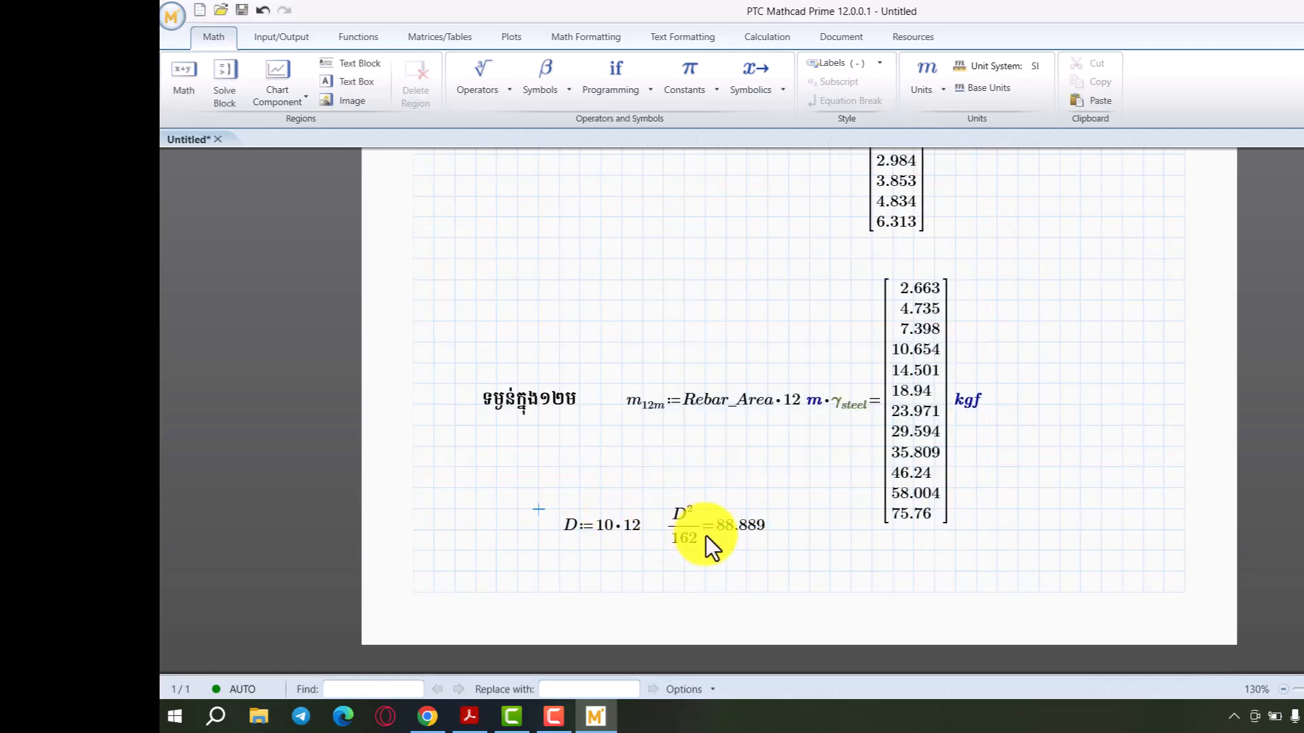
{"action": "scroll", "coordinate": [705, 536], "scroll_direction": "up", "scroll_amount": 1}
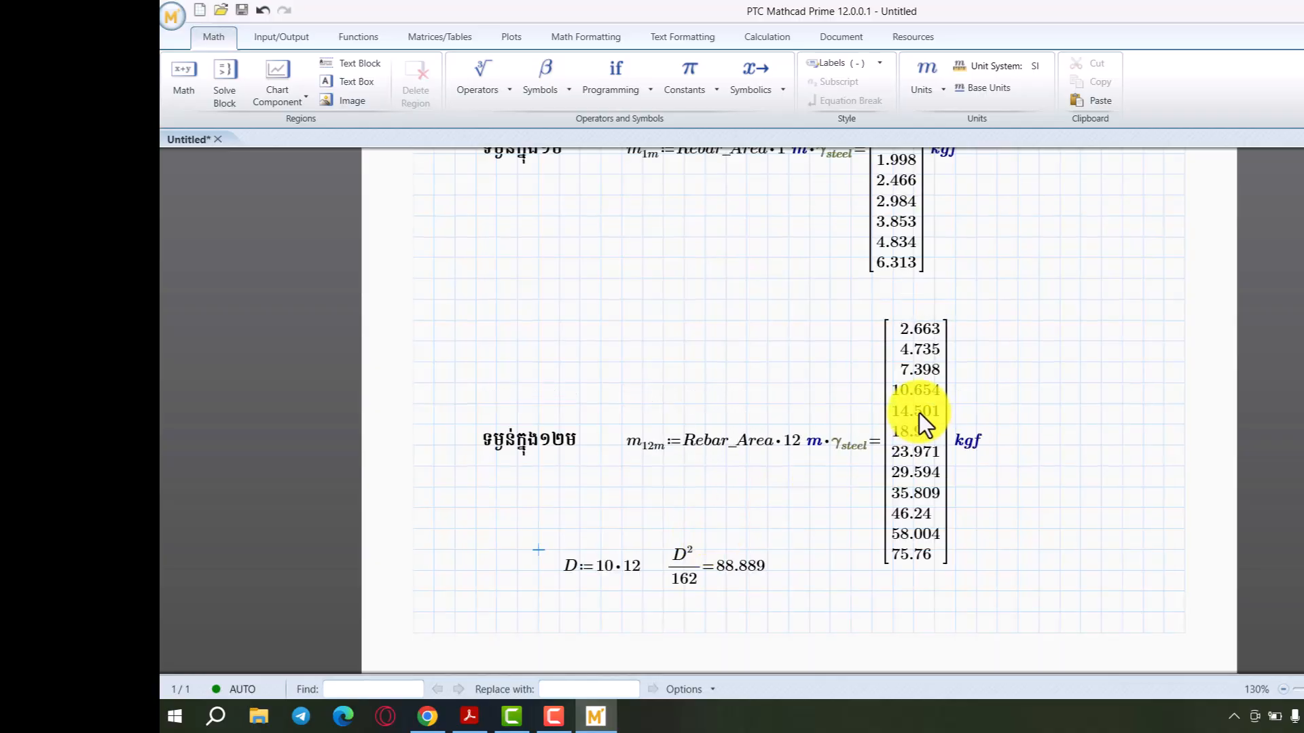
Step: Remove the factor of 12 from the check diameter definition
{"action": "left_click", "coordinate": [640, 573]}
{"action": "key", "text": "BackSpace"}
{"action": "key", "text": "BackSpace"}
{"action": "left_click", "coordinate": [496, 551]}
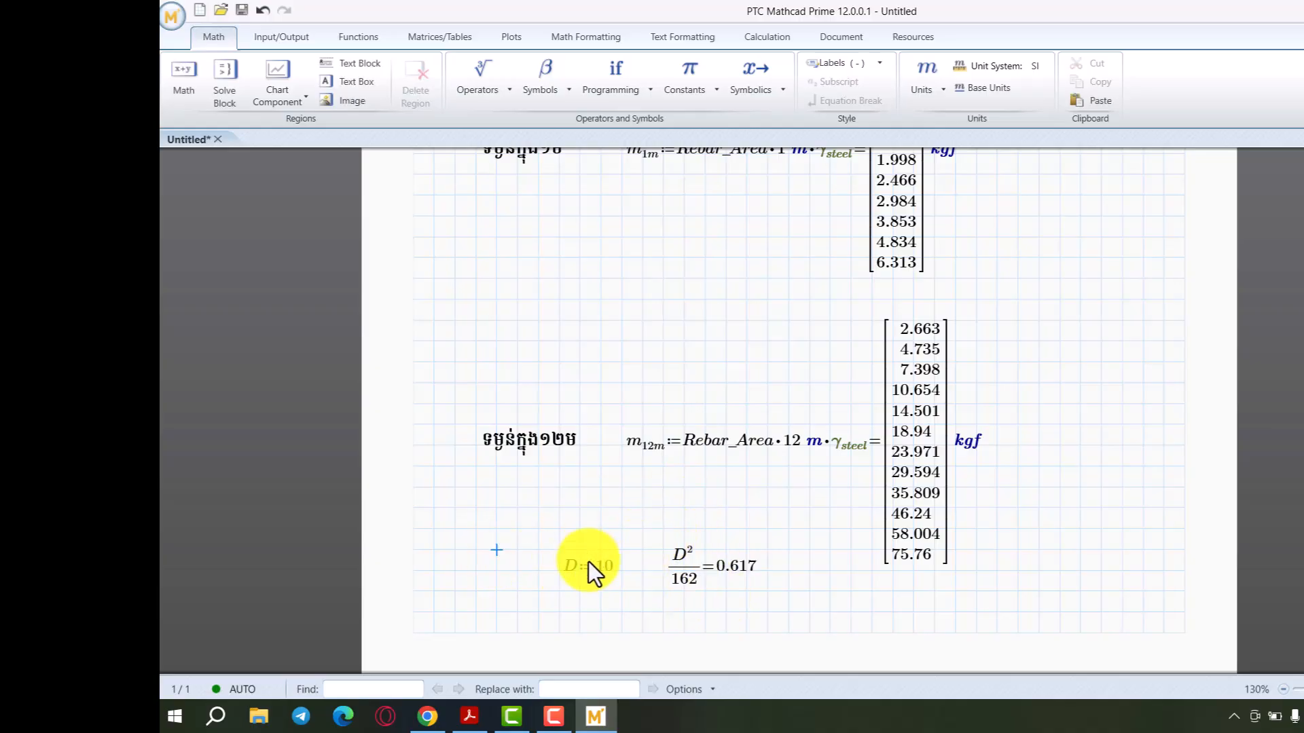
Step: Set the check diameter D to 12 and compare the D²/162 result with the one-metre weights
{"action": "left_click", "coordinate": [611, 571]}
{"action": "key", "text": "BackSpace"}
{"action": "type", "text": "2"}
{"action": "left_click", "coordinate": [515, 533]}
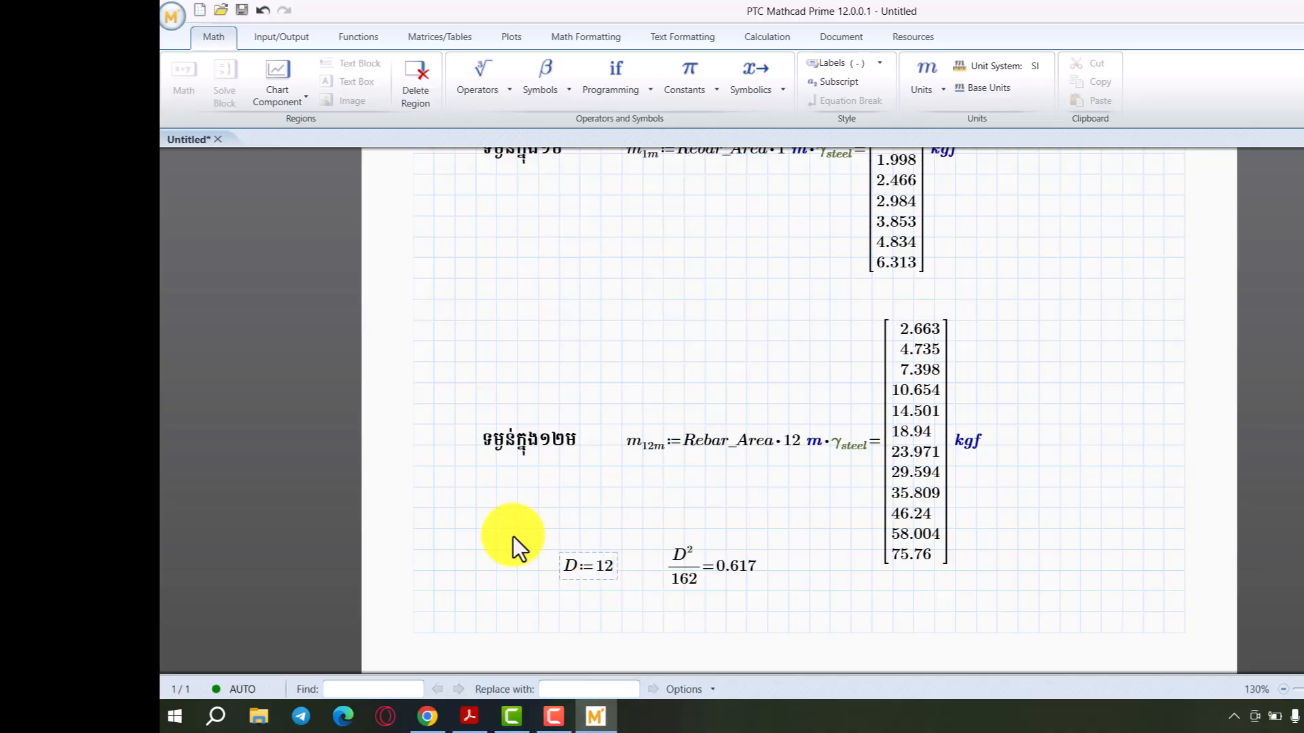
{"action": "scroll", "coordinate": [761, 450], "scroll_direction": "up", "scroll_amount": 3}
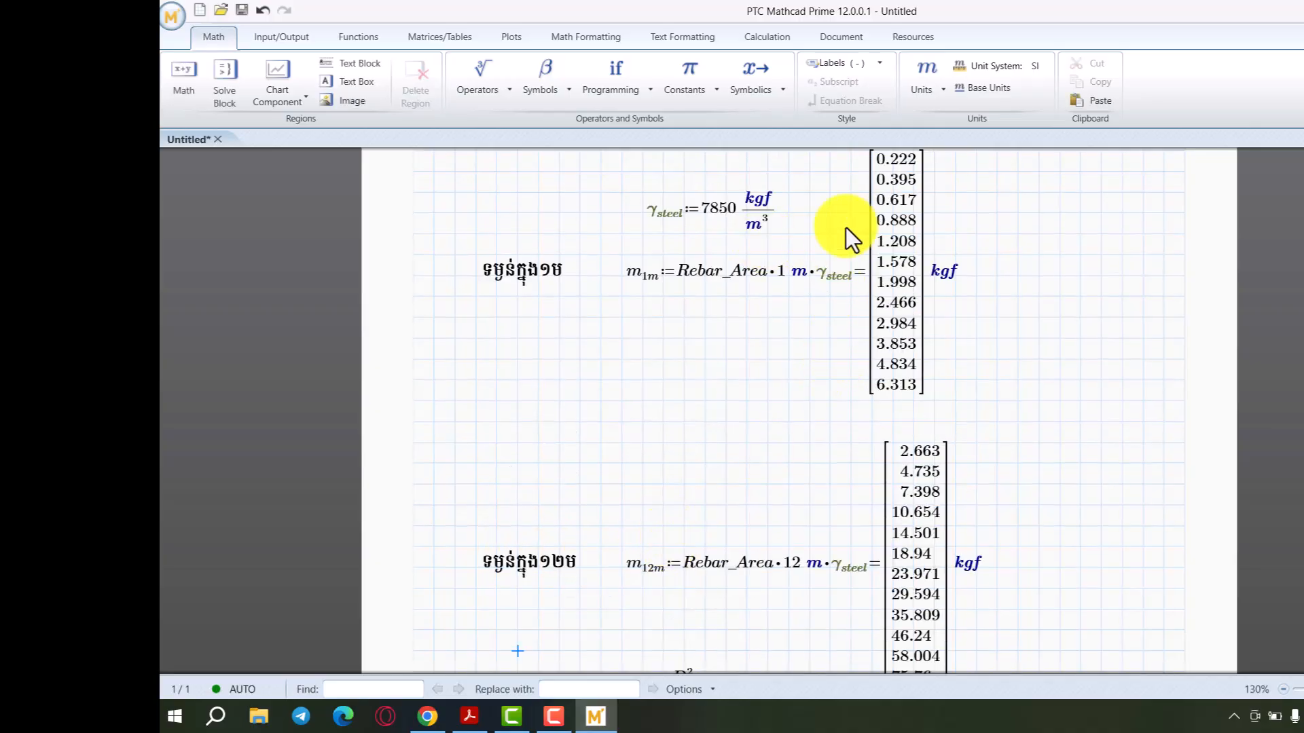
{"action": "scroll", "coordinate": [889, 209], "scroll_direction": "up", "scroll_amount": 1}
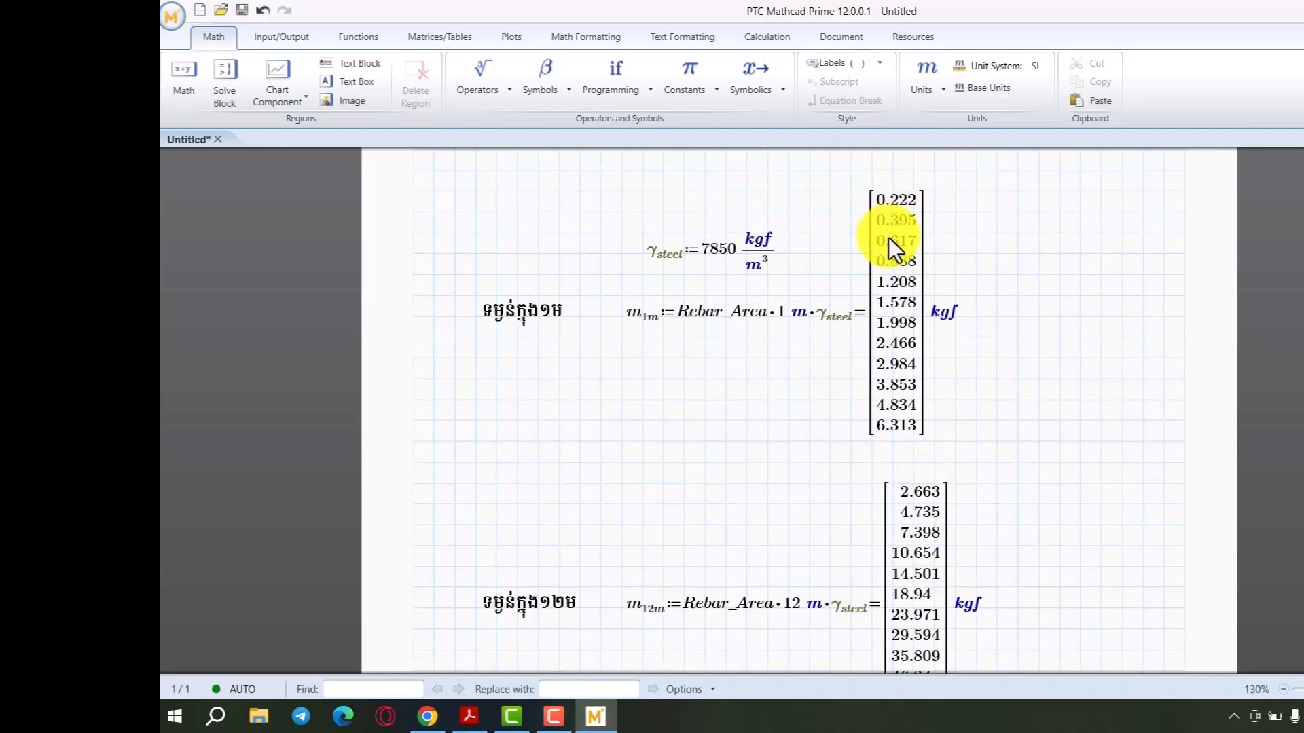
{"action": "scroll", "coordinate": [888, 260], "scroll_direction": "down", "scroll_amount": 4}
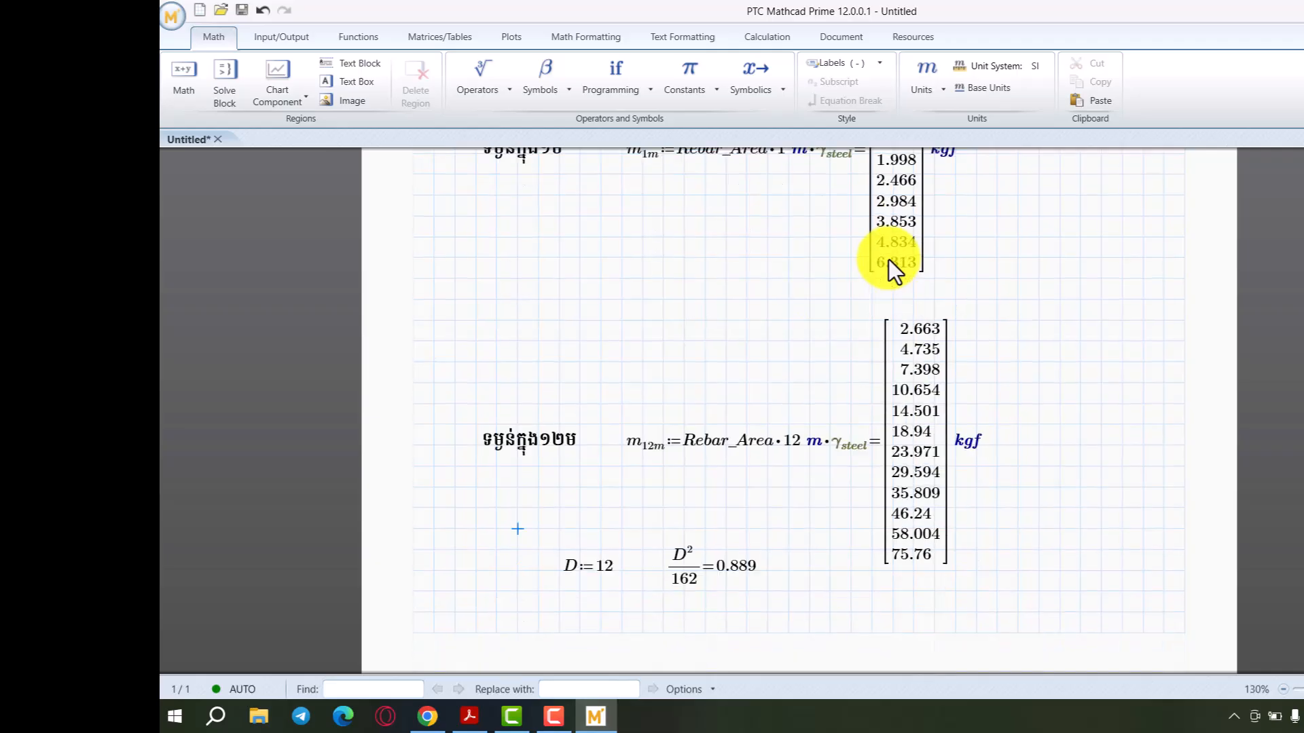
Step: Set the display precision of the D²/162 result to four decimal places
{"action": "left_click", "coordinate": [746, 568]}
{"action": "left_click", "coordinate": [749, 538]}
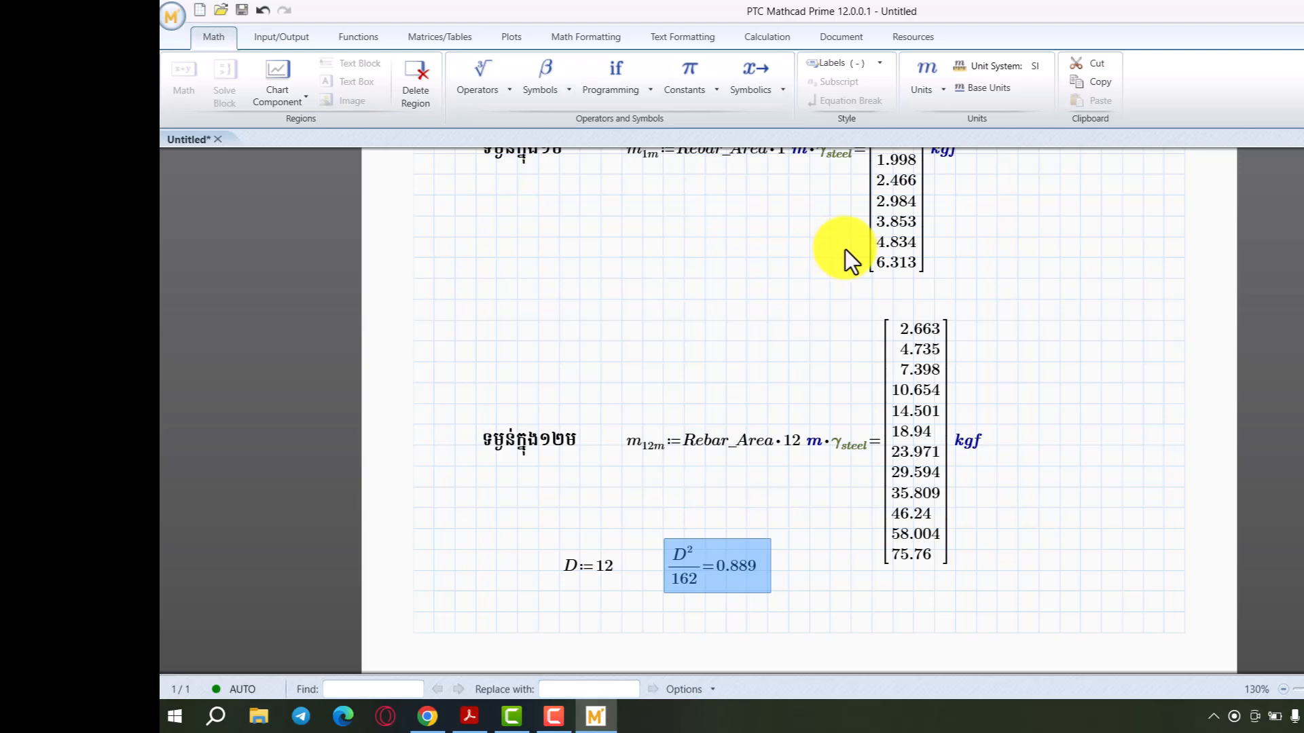
{"action": "left_click", "coordinate": [485, 87]}
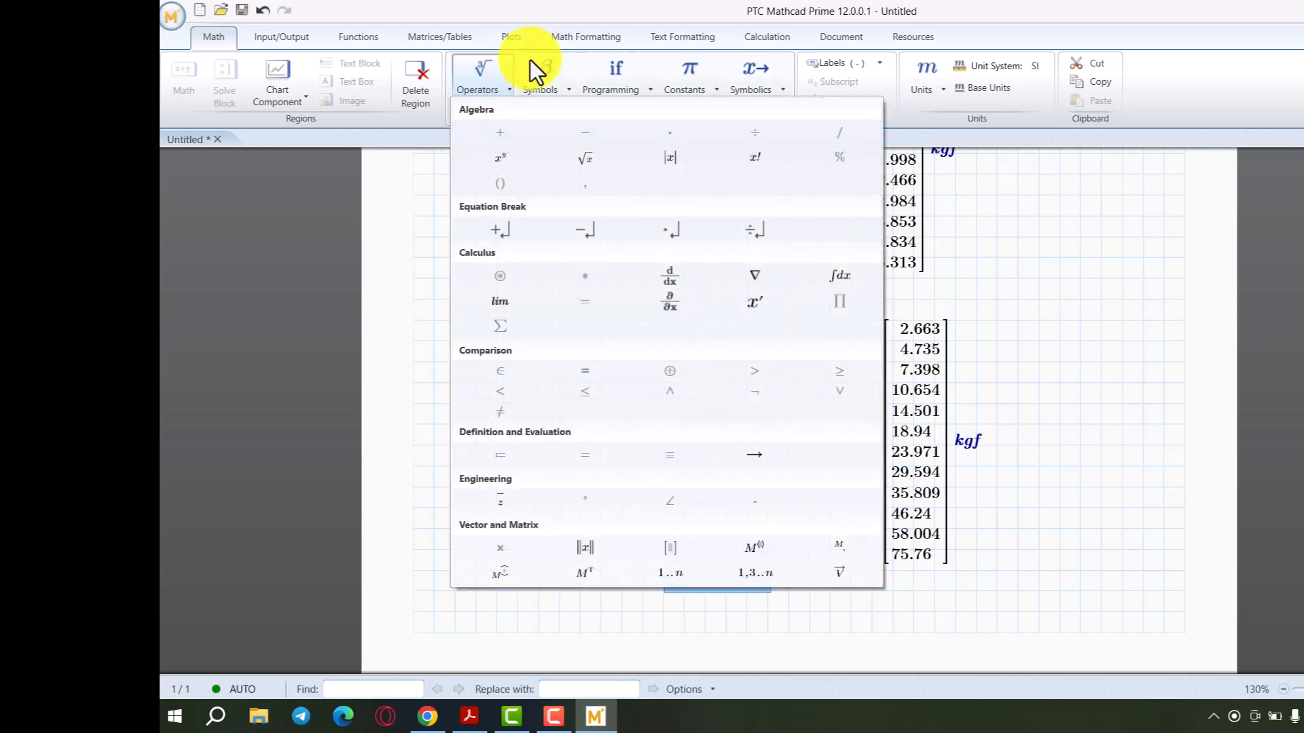
{"action": "left_click", "coordinate": [574, 39]}
{"action": "left_click", "coordinate": [564, 39]}
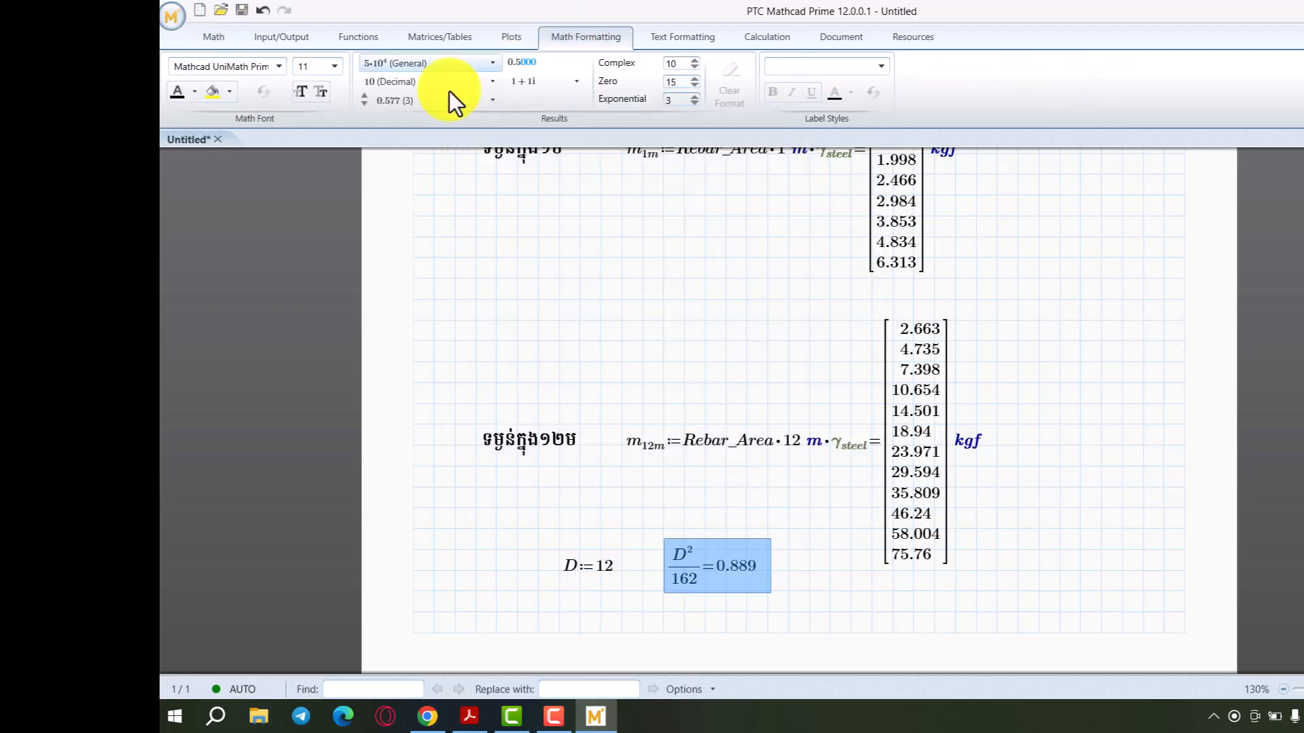
{"action": "left_click", "coordinate": [411, 99]}
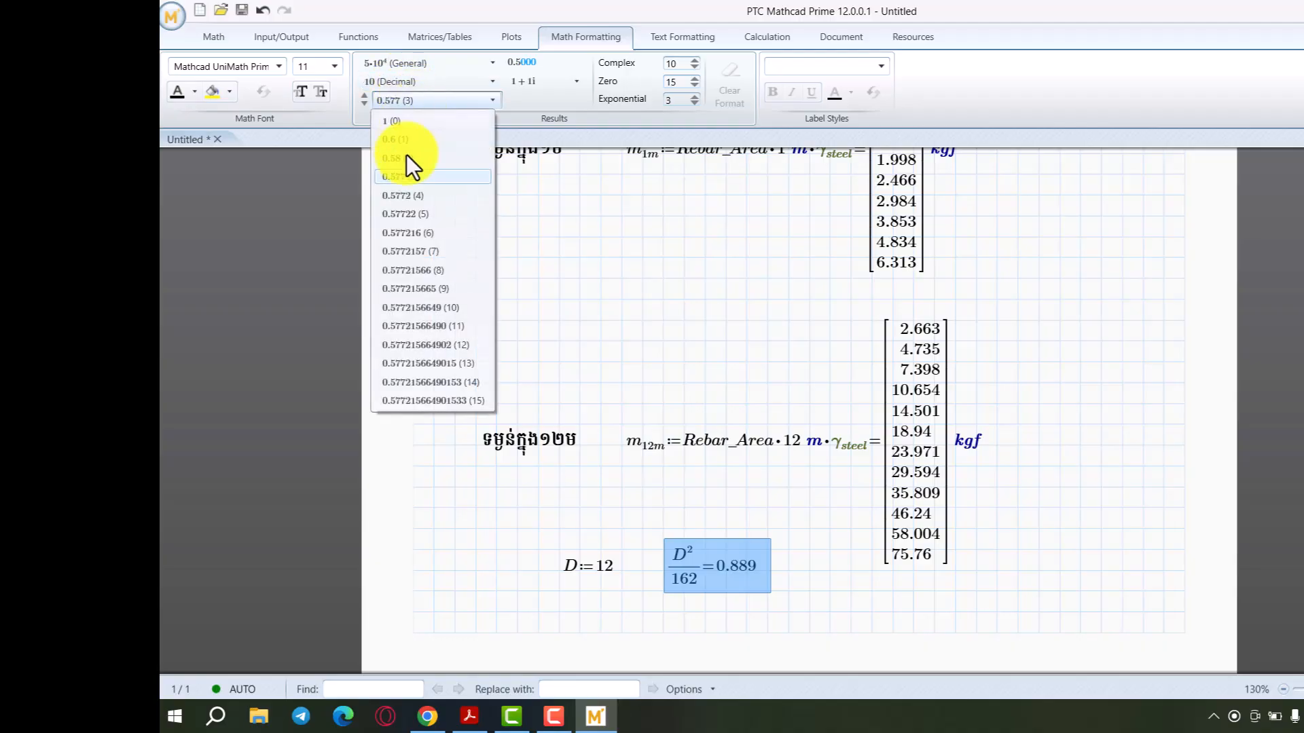
{"action": "left_click", "coordinate": [417, 196]}
{"action": "left_click", "coordinate": [766, 612]}
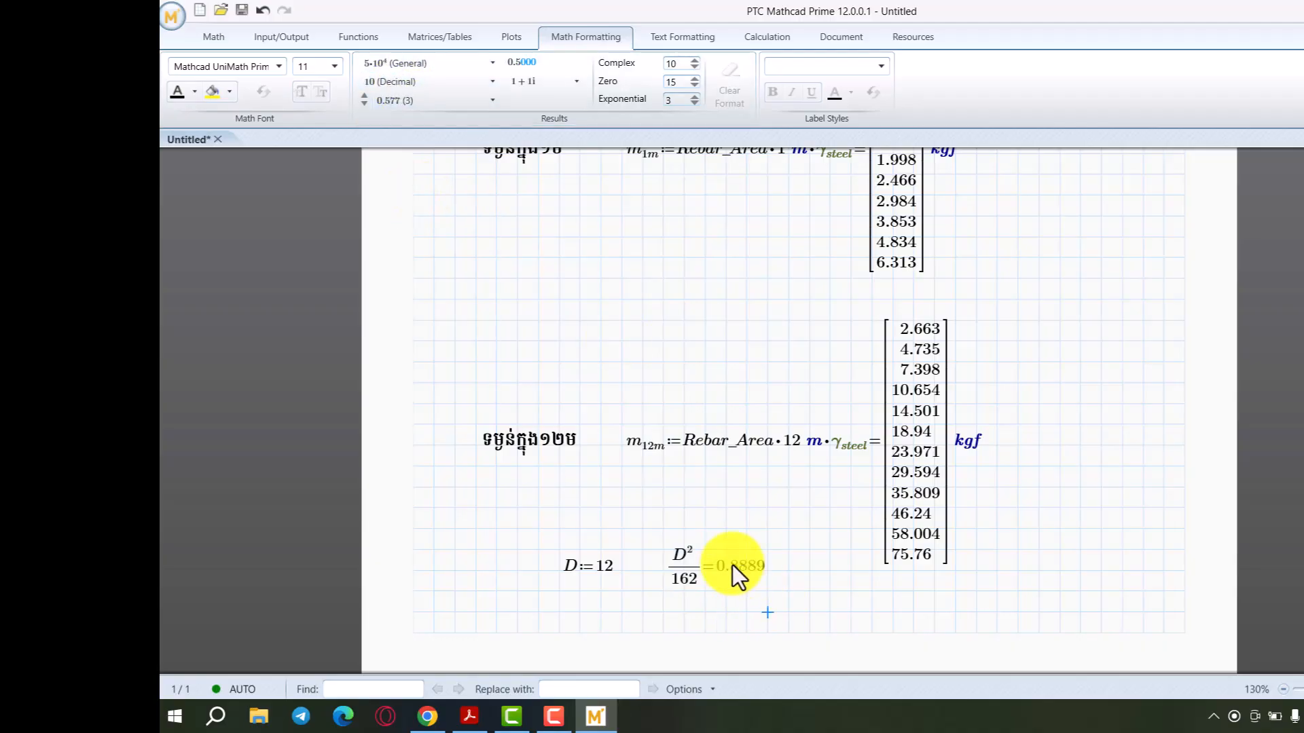
Step: Review the one-metre and 12 m weights, the D²/162 check, the bar diameters and the area results
{"action": "scroll", "coordinate": [732, 566], "scroll_direction": "up", "scroll_amount": 2}
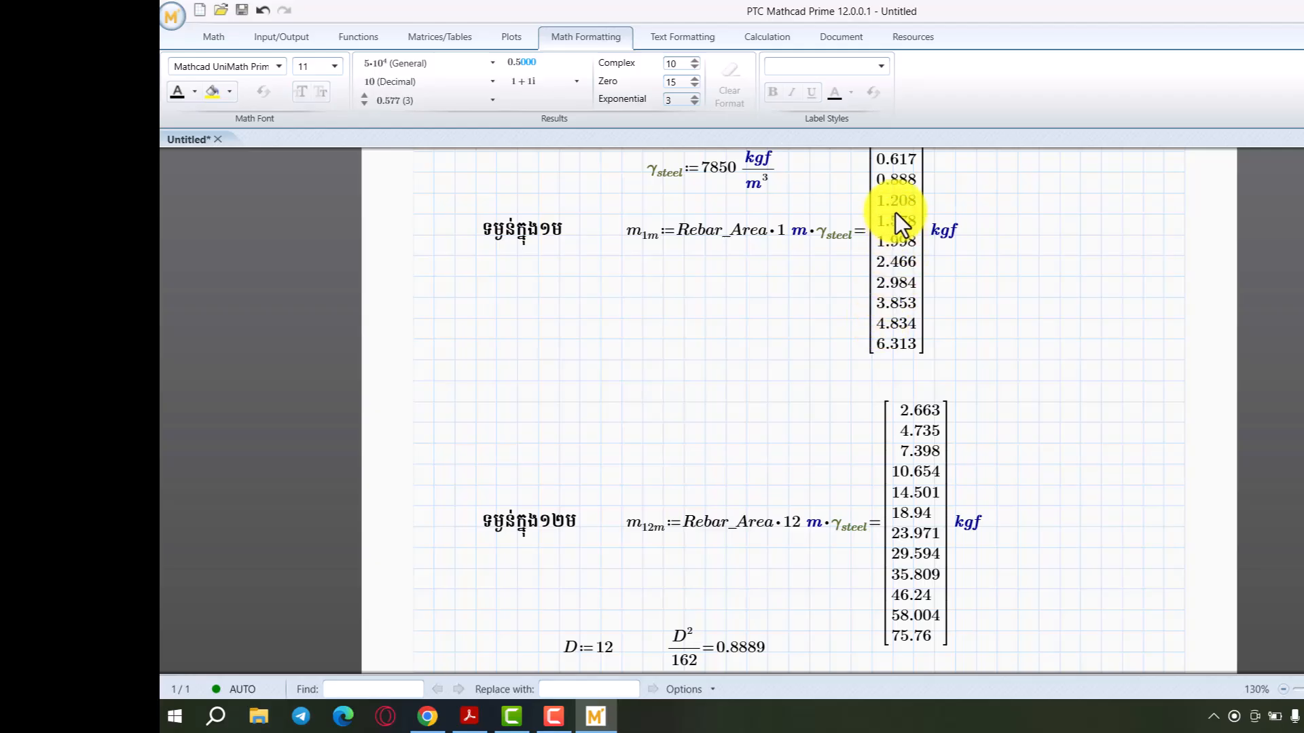
{"action": "scroll", "coordinate": [623, 494], "scroll_direction": "down", "scroll_amount": 3}
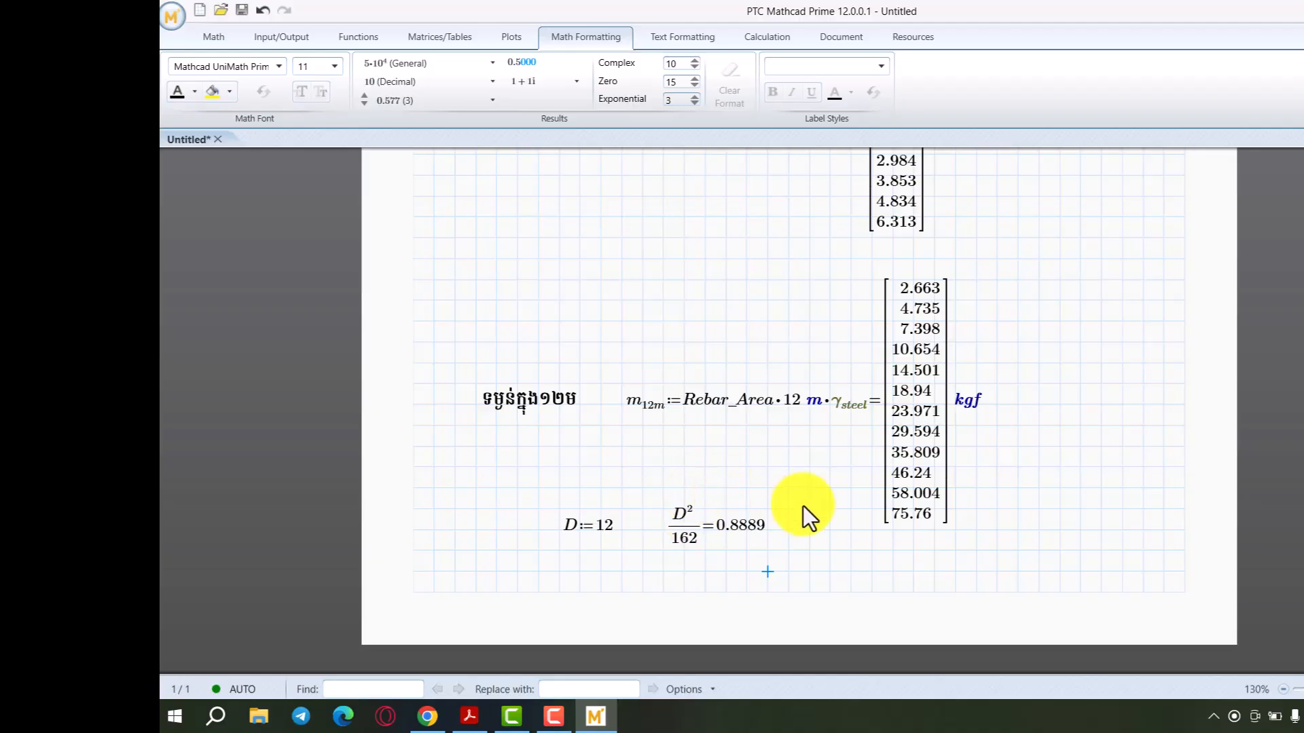
{"action": "scroll", "coordinate": [782, 481], "scroll_direction": "up", "scroll_amount": 5}
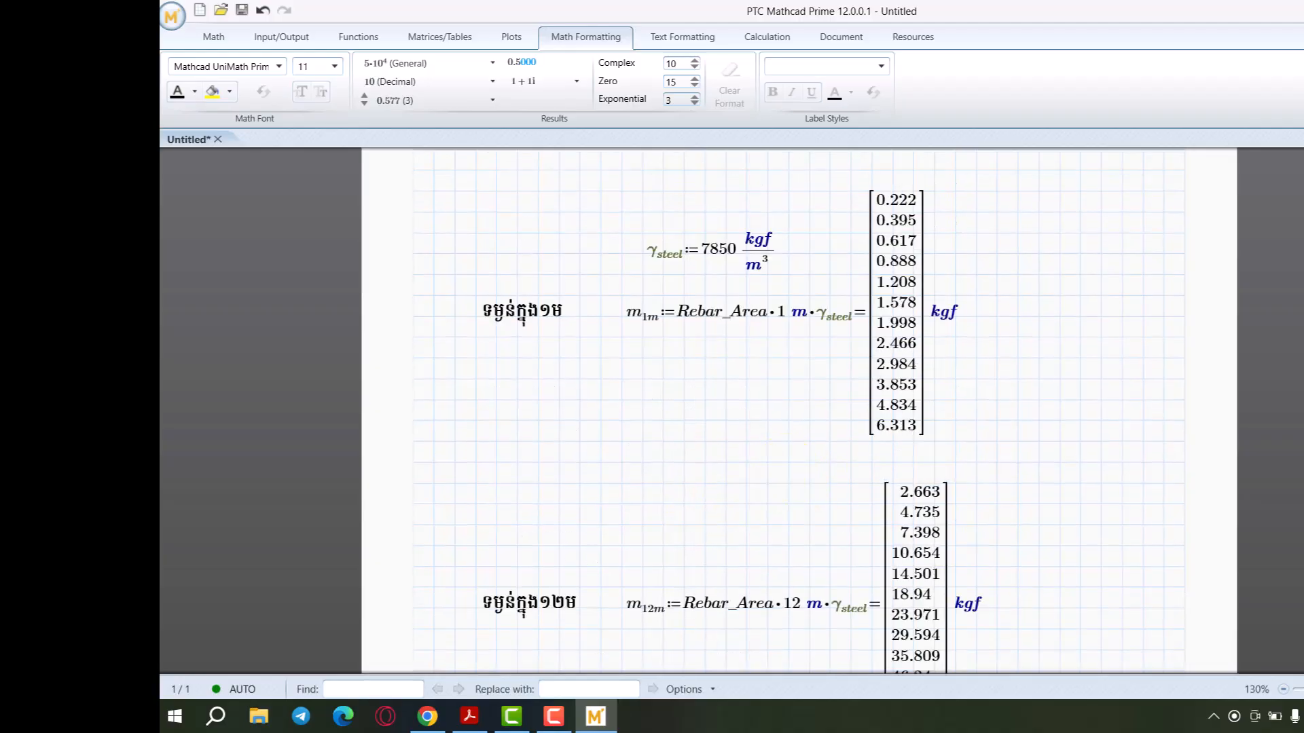
{"action": "scroll", "coordinate": [1147, 451], "scroll_direction": "up", "scroll_amount": 10}
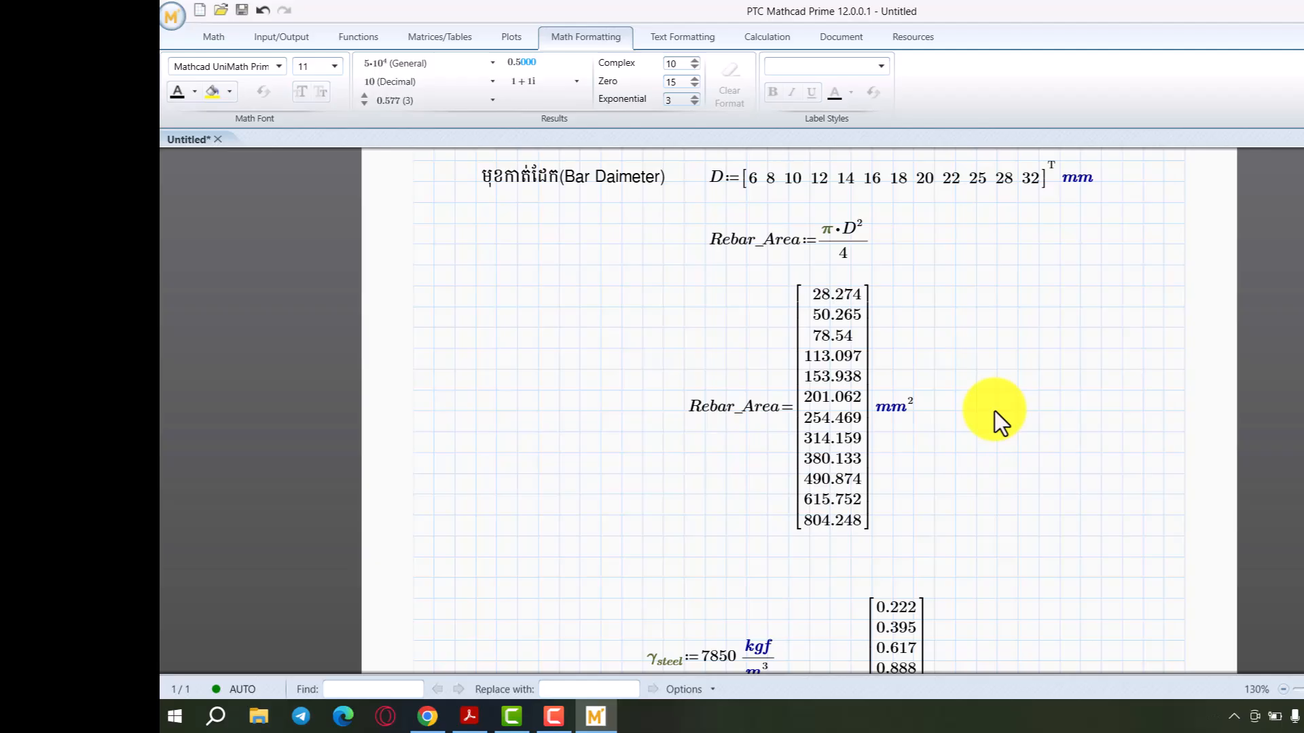
{"action": "scroll", "coordinate": [994, 410], "scroll_direction": "down", "scroll_amount": 5}
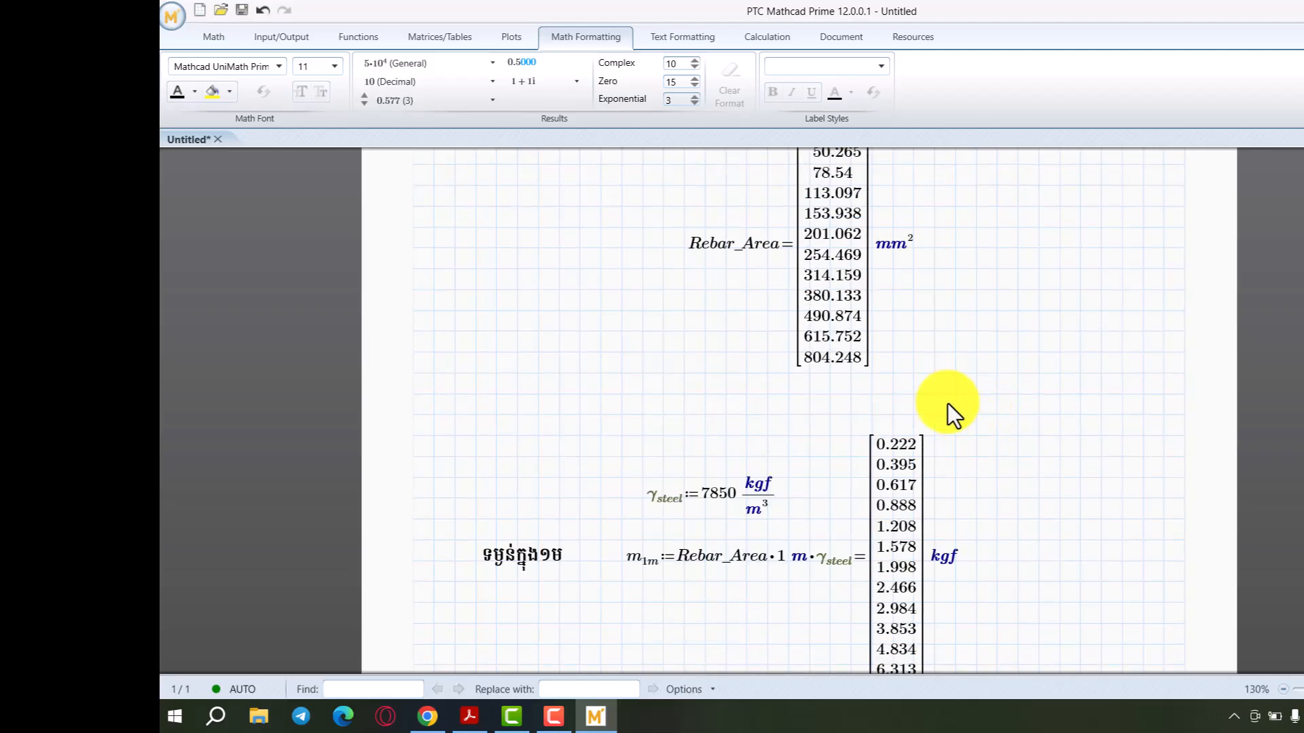